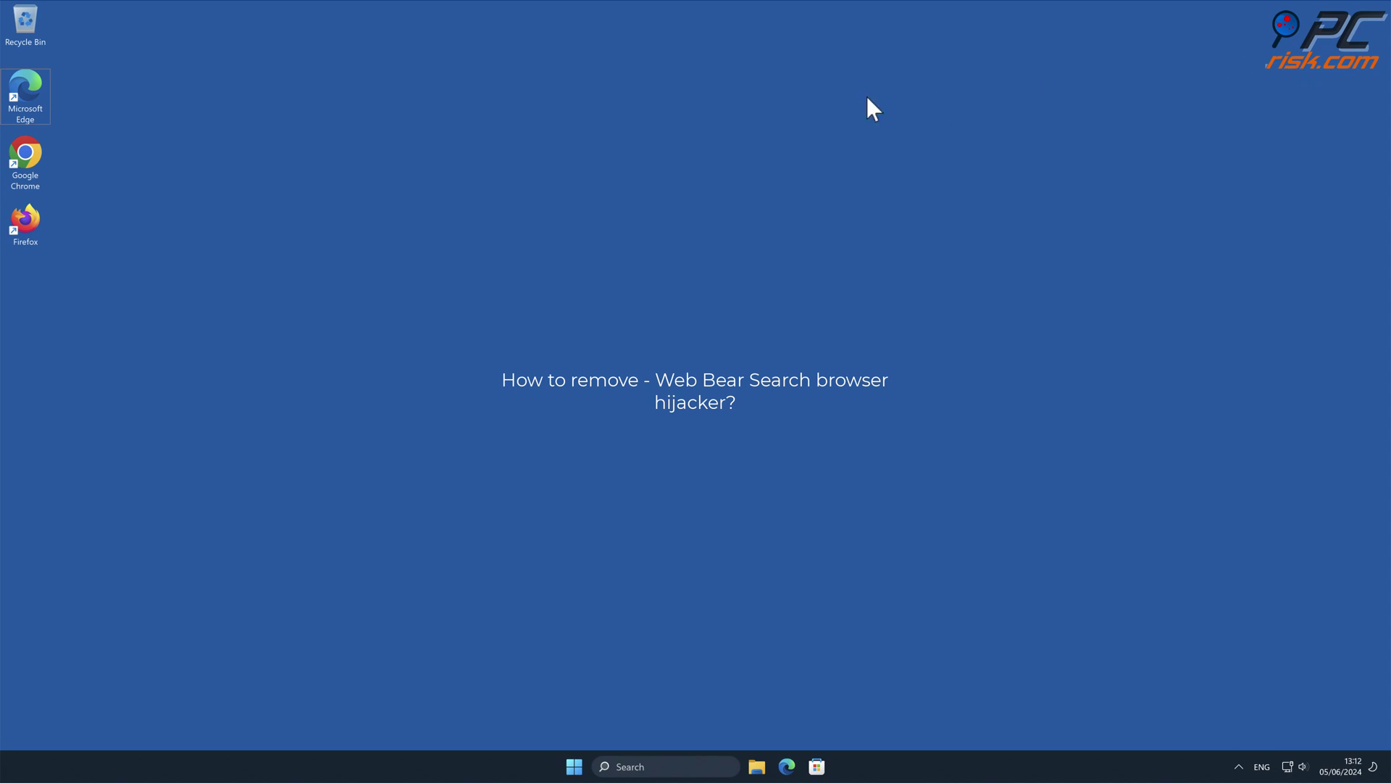
# - Launch Chrome and search for 'testing search engine', landing on Bing results
pyautogui.doubleClick(40, 157)
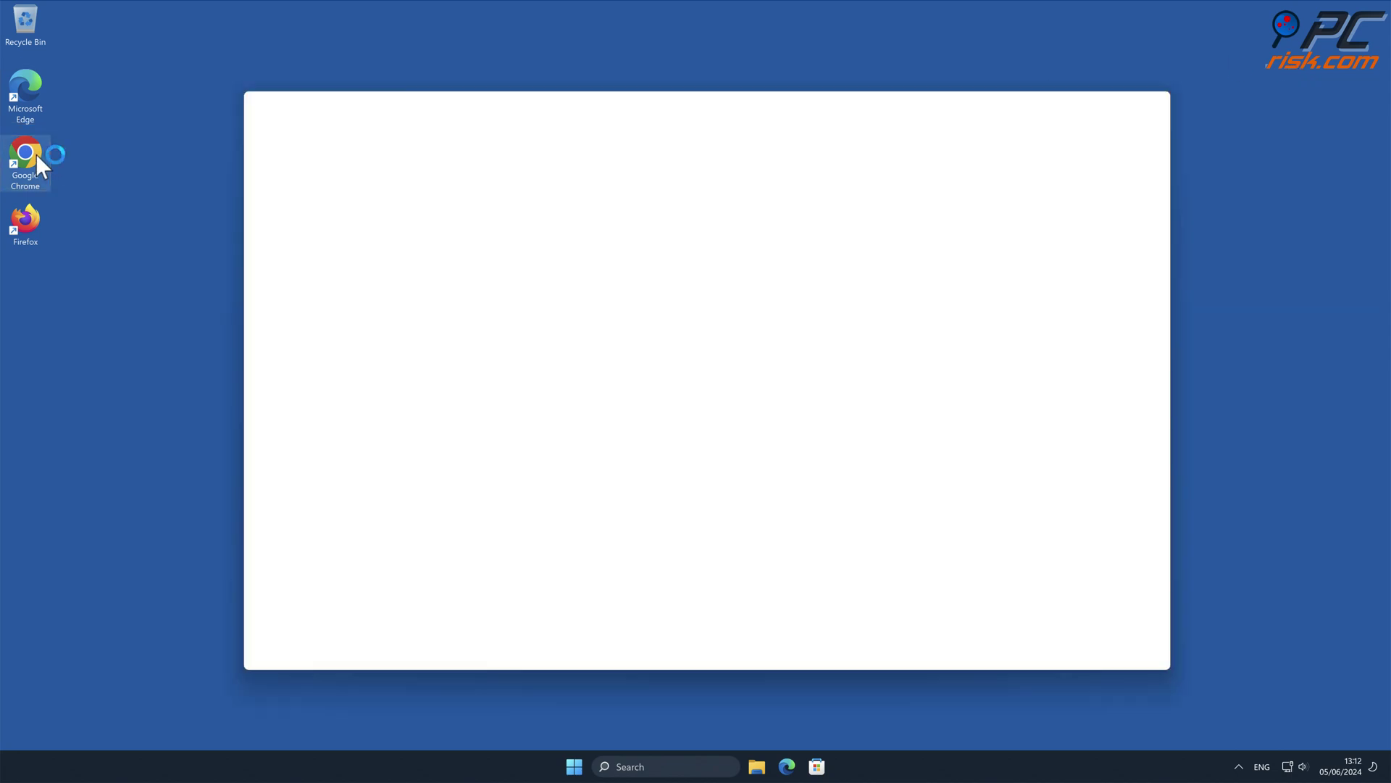
pyautogui.click(347, 127)
pyautogui.press('BackSpace')
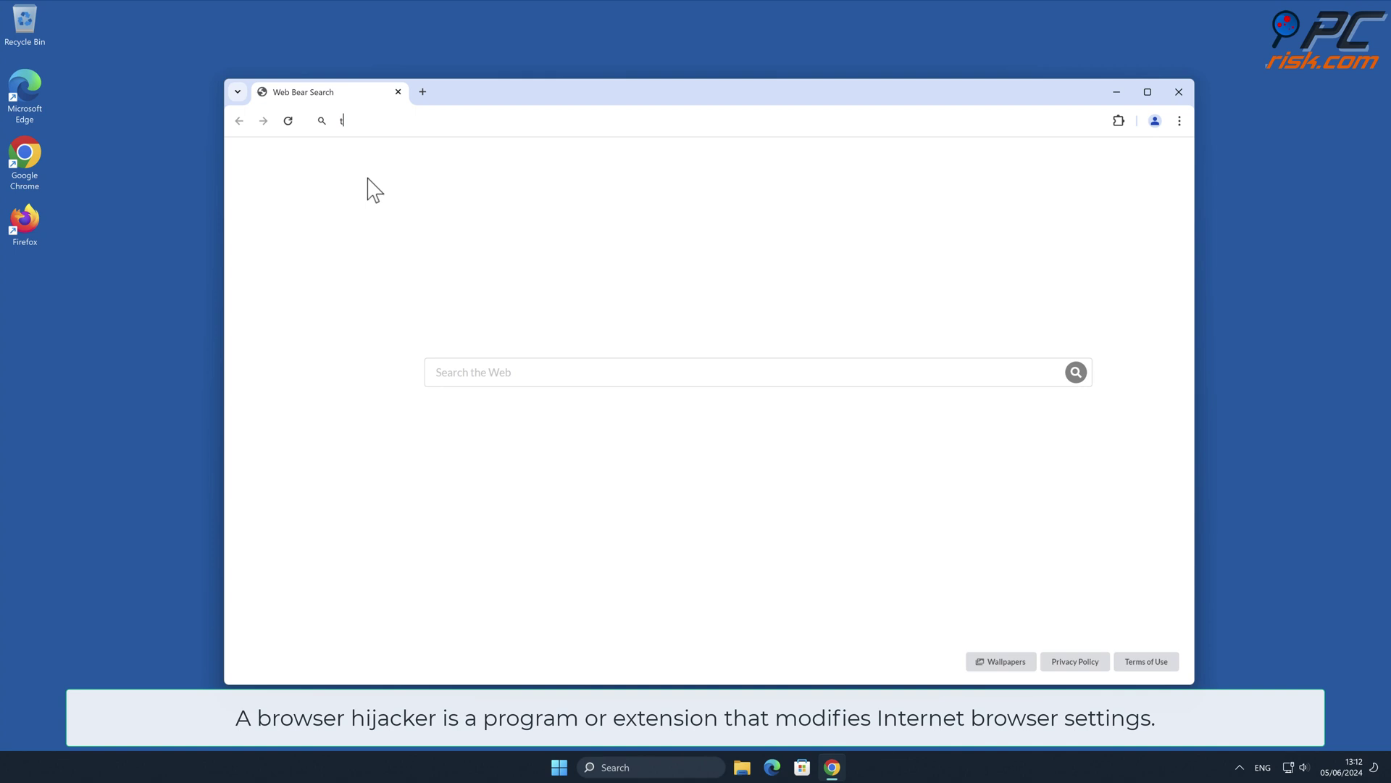
pyautogui.write('testing')
pyautogui.write(' search engine')
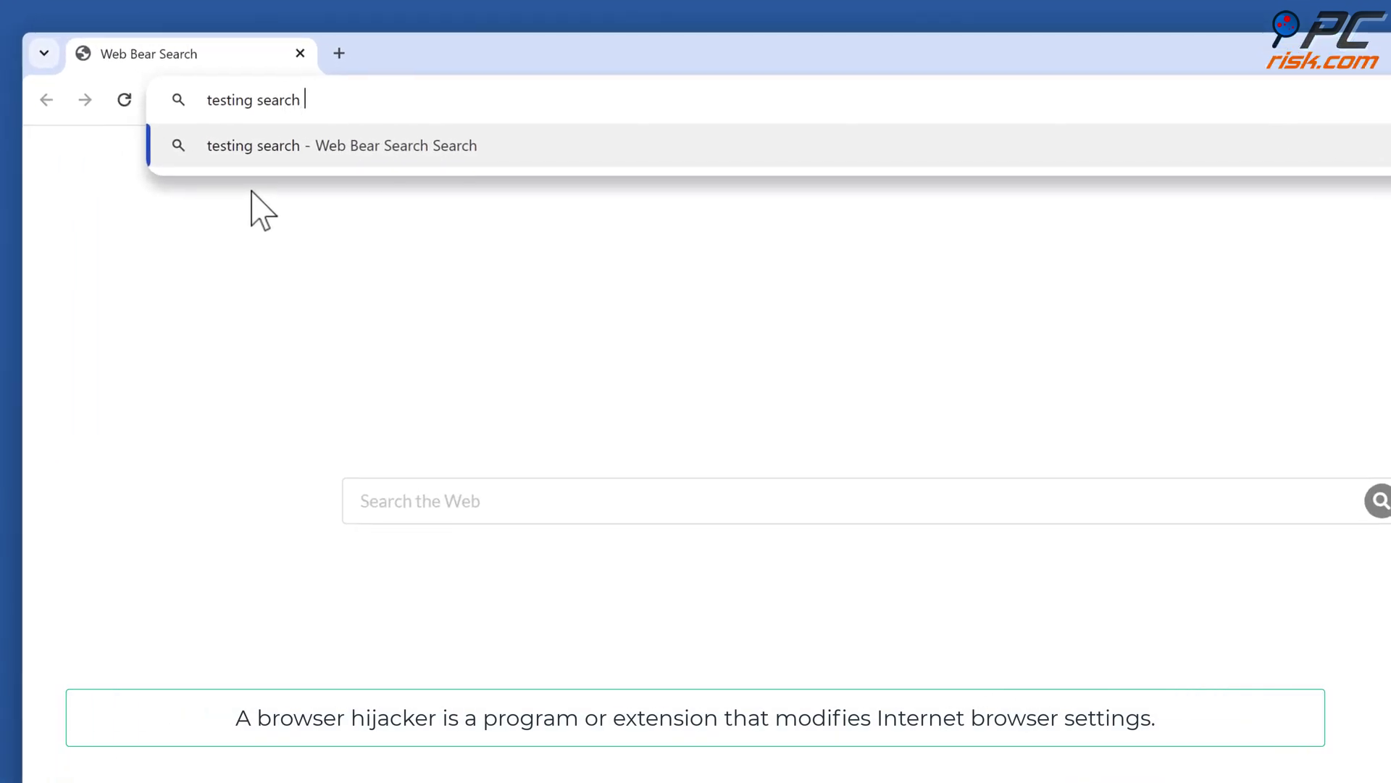
pyautogui.press('Return')
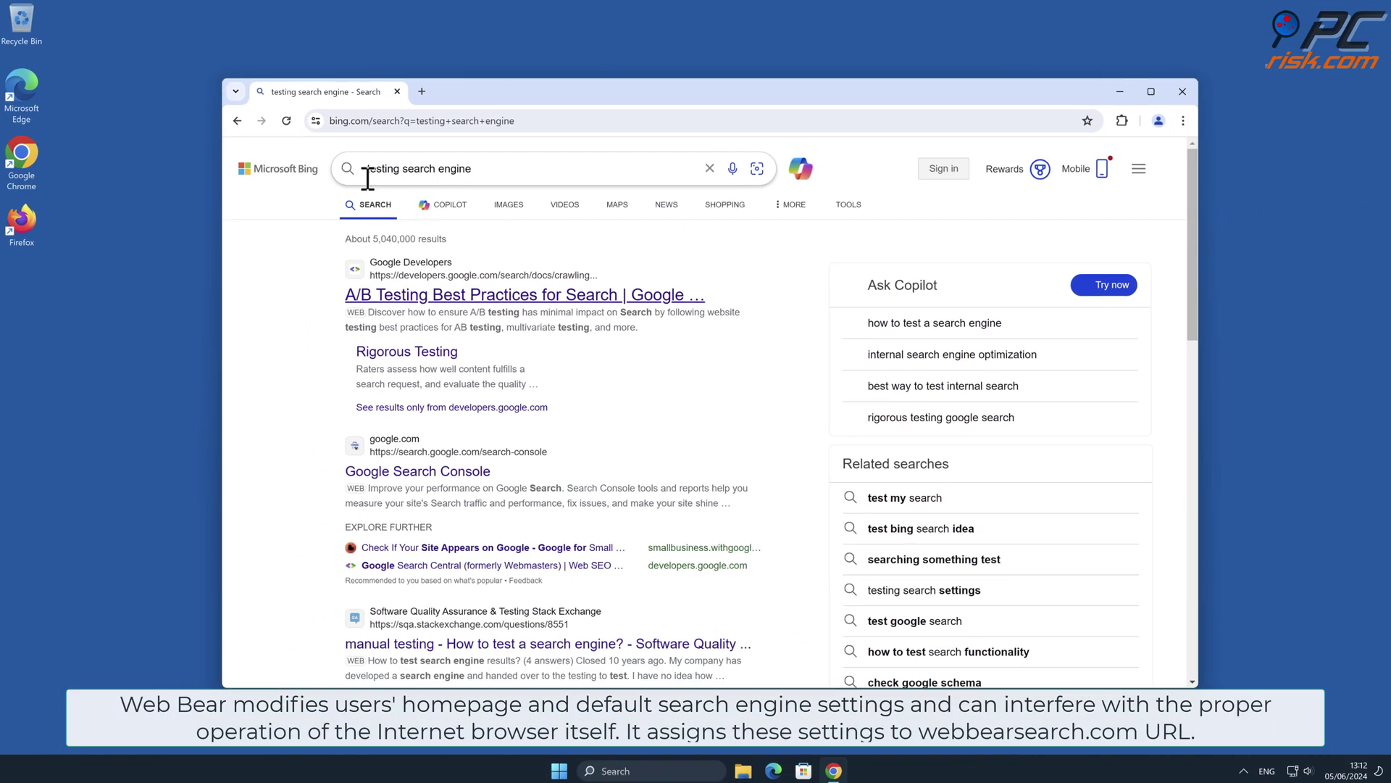
pyautogui.moveTo(1192, 187); pyautogui.dragTo(1181, 232)
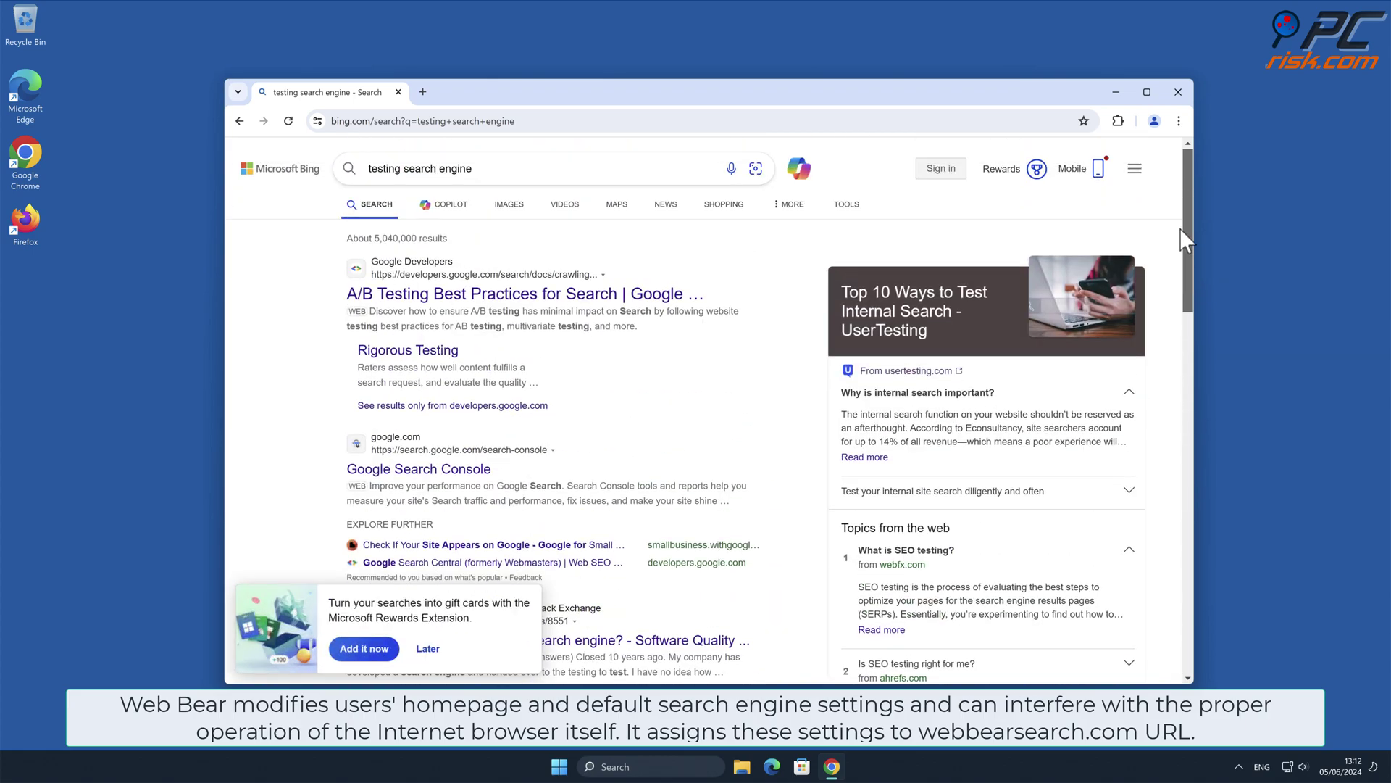
# - Open Manage Extensions to find Web Bear Search, then open Chrome Settings in a new tab
pyautogui.click(1179, 121)
pyautogui.moveTo(1048, 332)
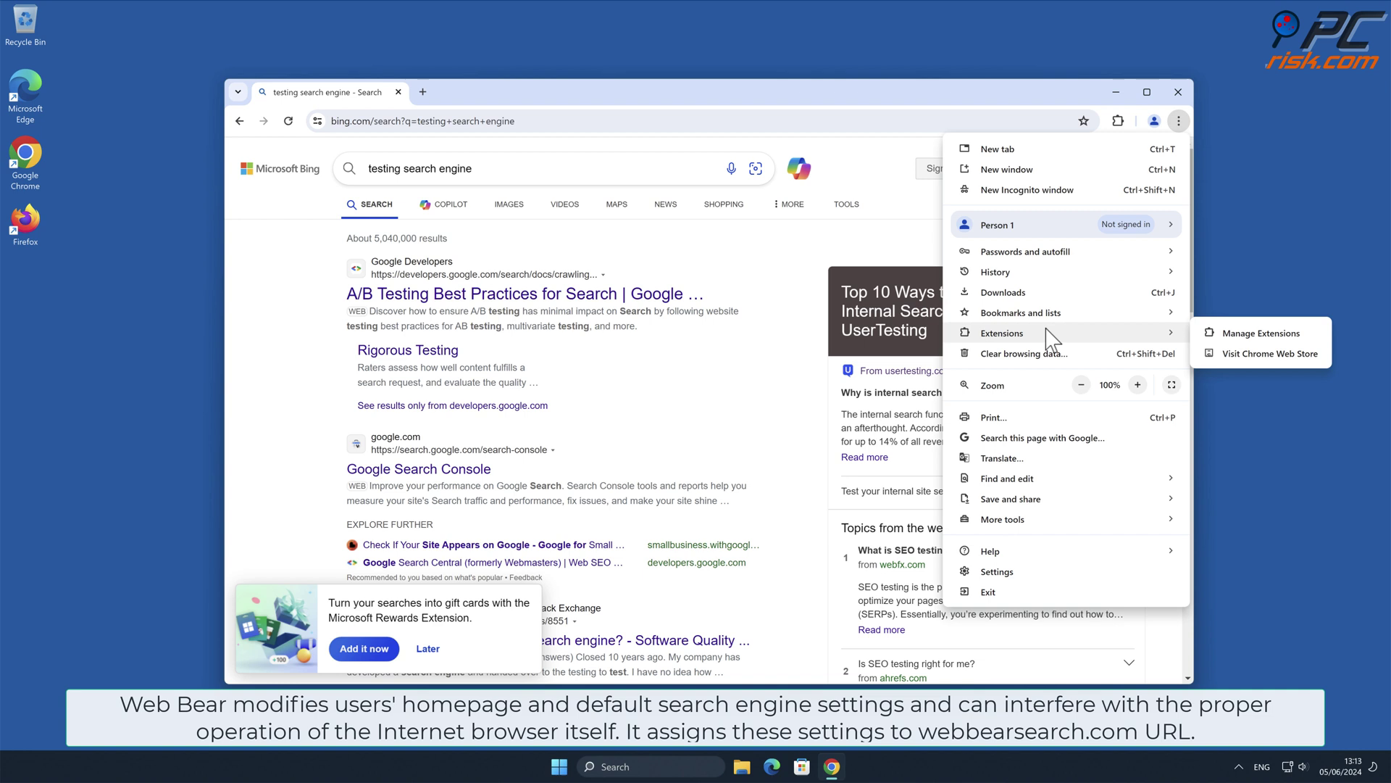
pyautogui.click(1307, 333)
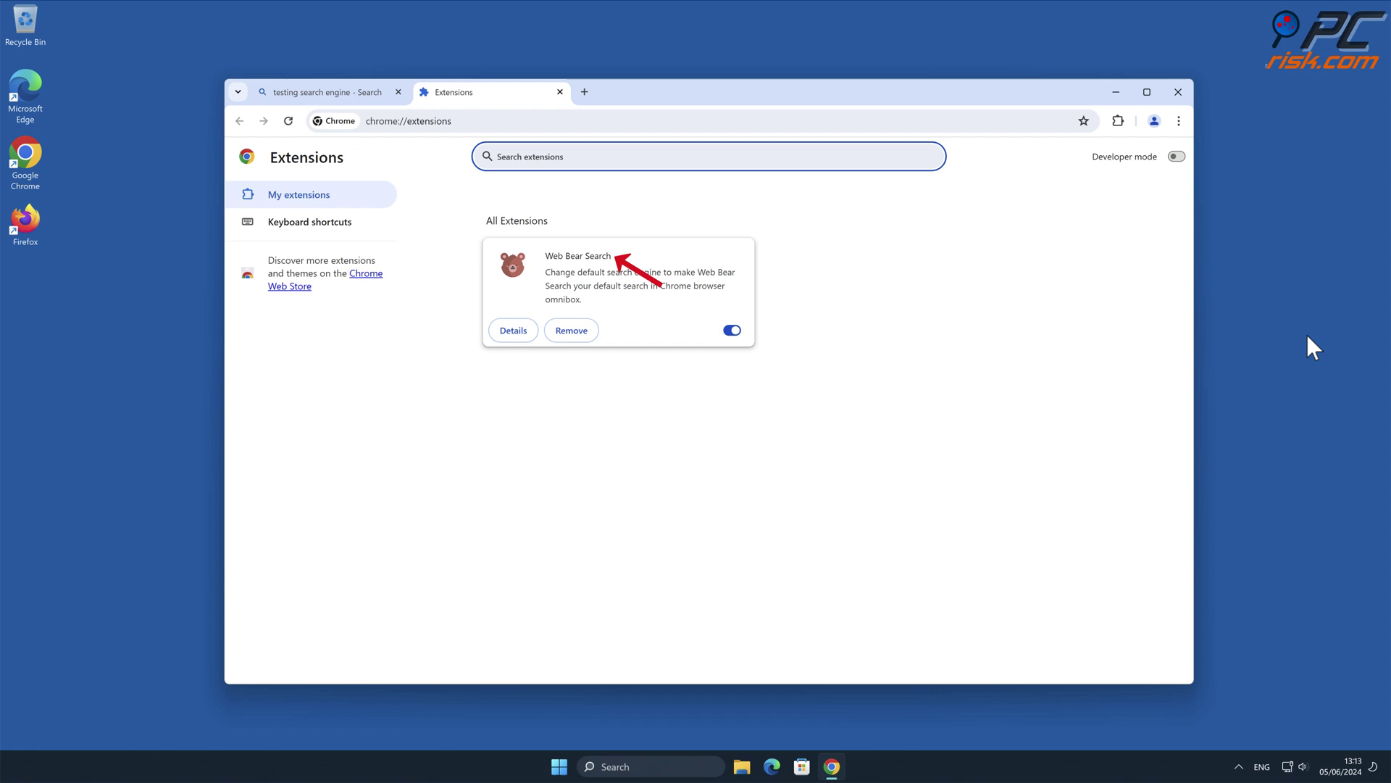
pyautogui.click(1179, 121)
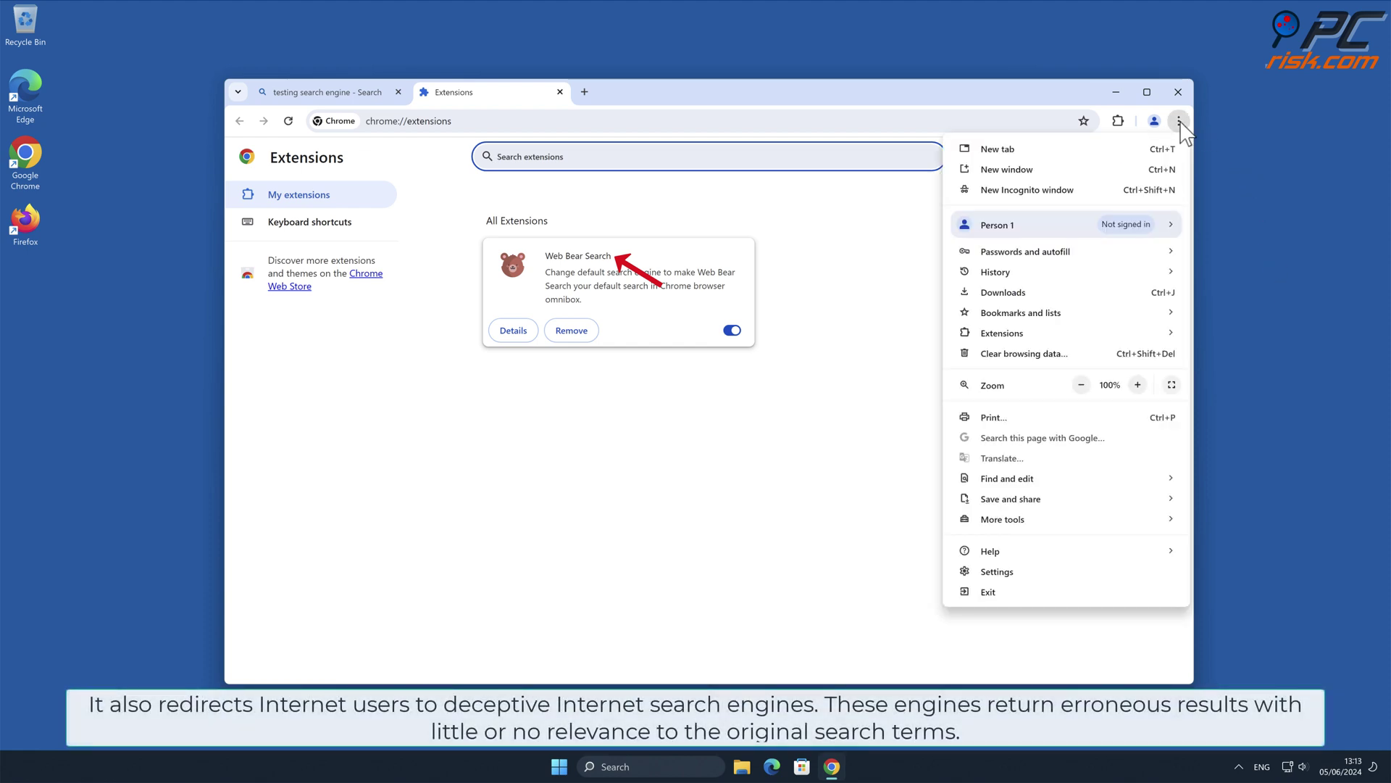
pyautogui.click(1057, 572)
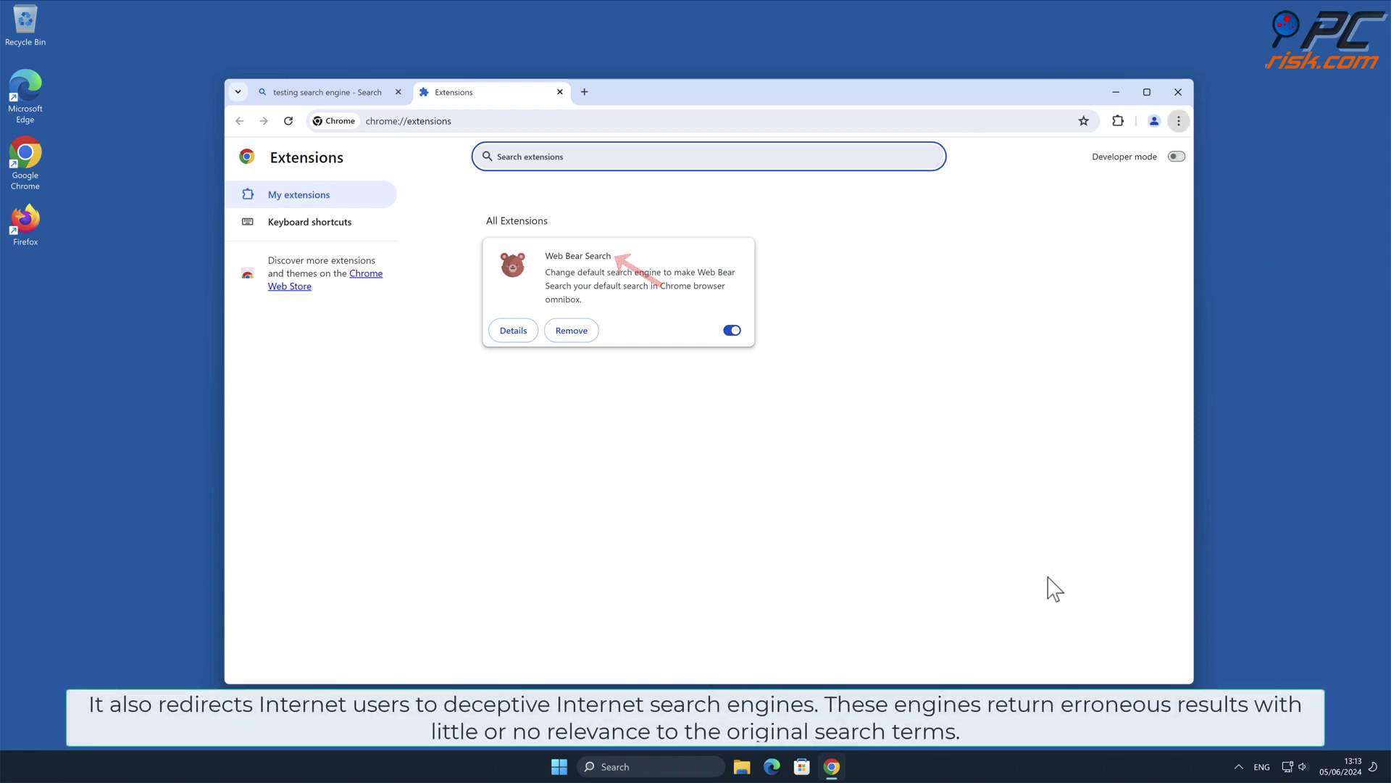
# - Inspect the Manage search engines list showing Web Bear Search as default, then close Chrome
pyautogui.click(333, 335)
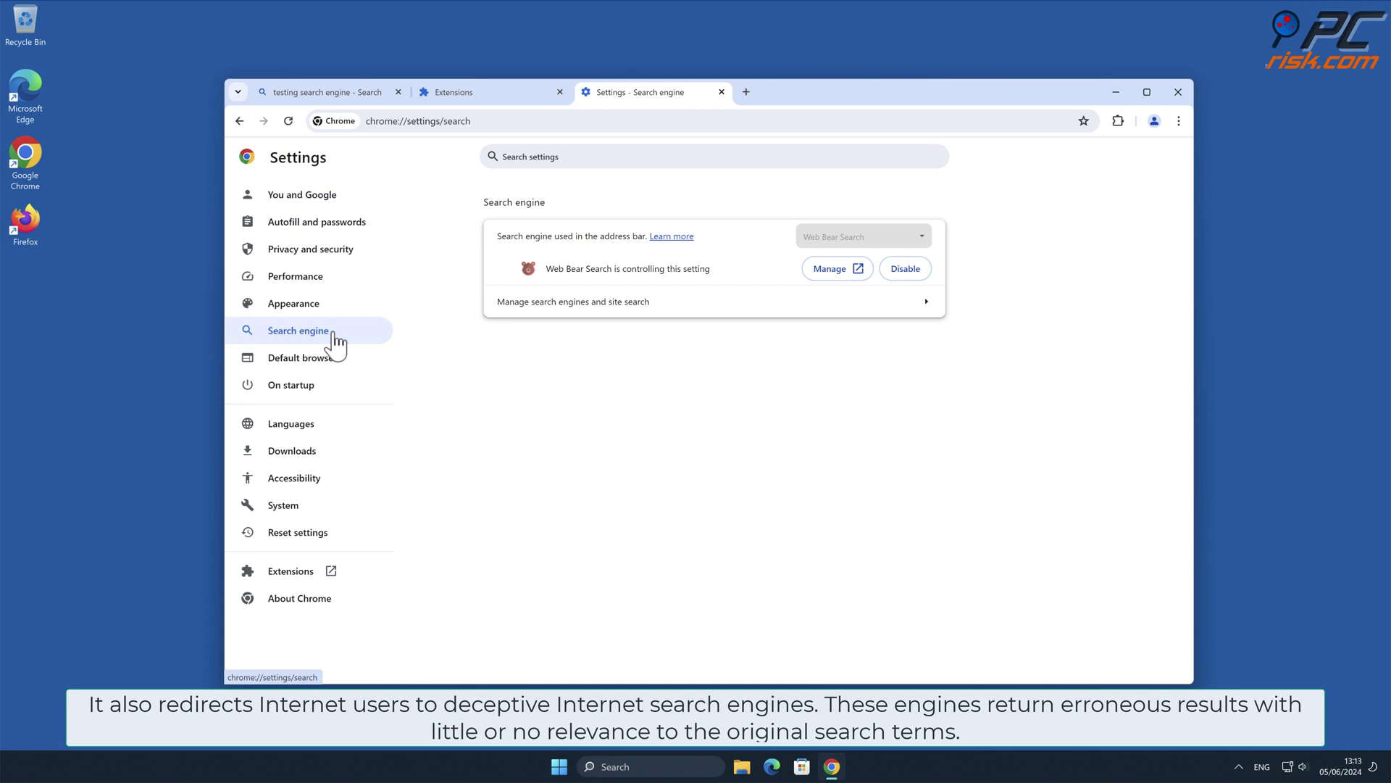
pyautogui.click(925, 303)
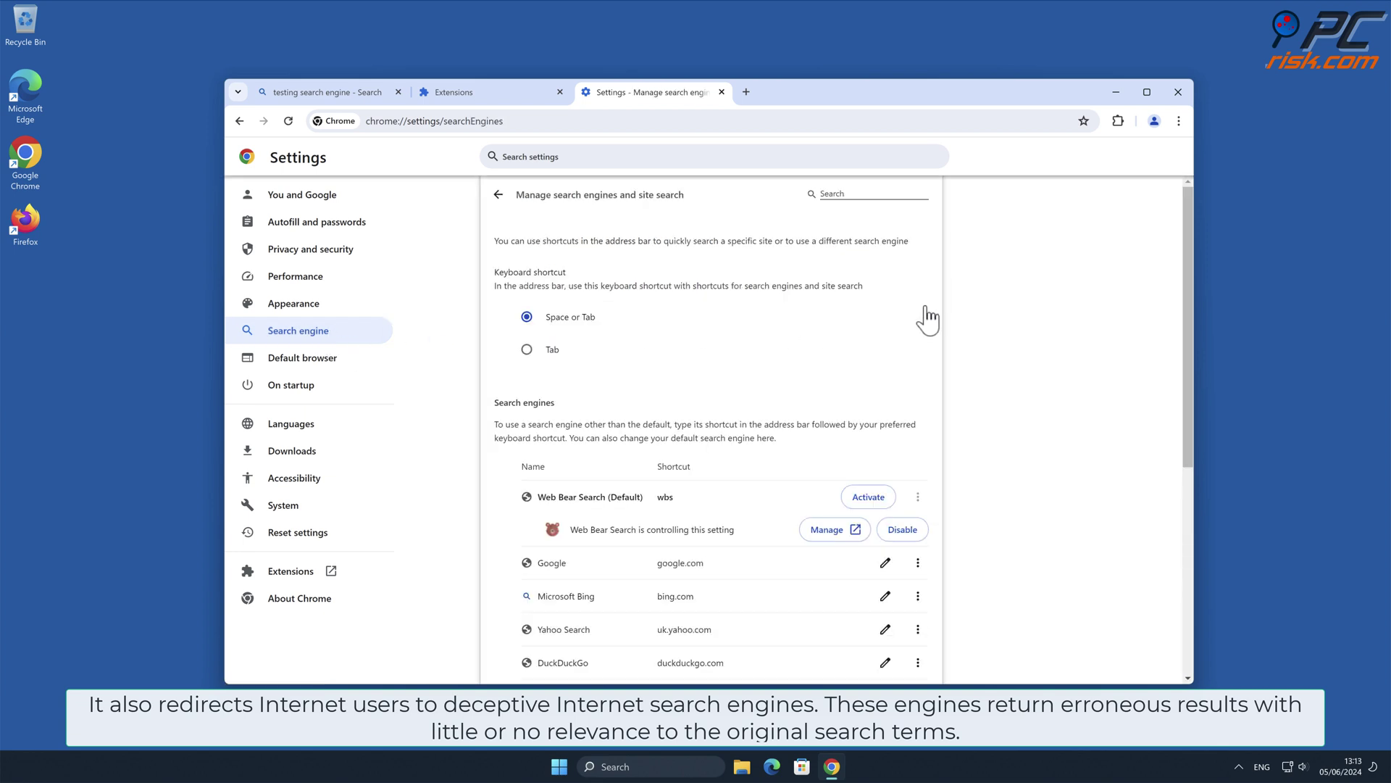
pyautogui.moveTo(1187, 255); pyautogui.dragTo(1188, 364)
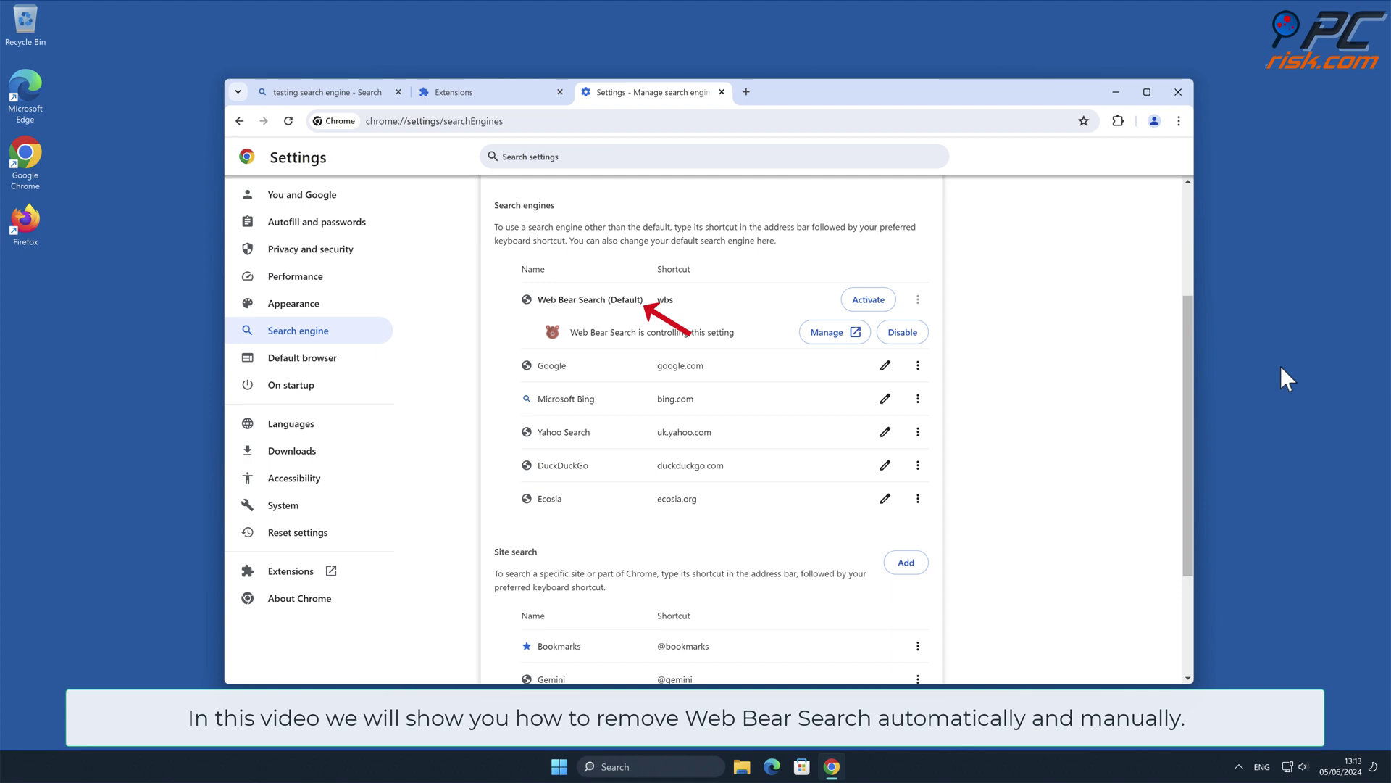
pyautogui.click(1177, 92)
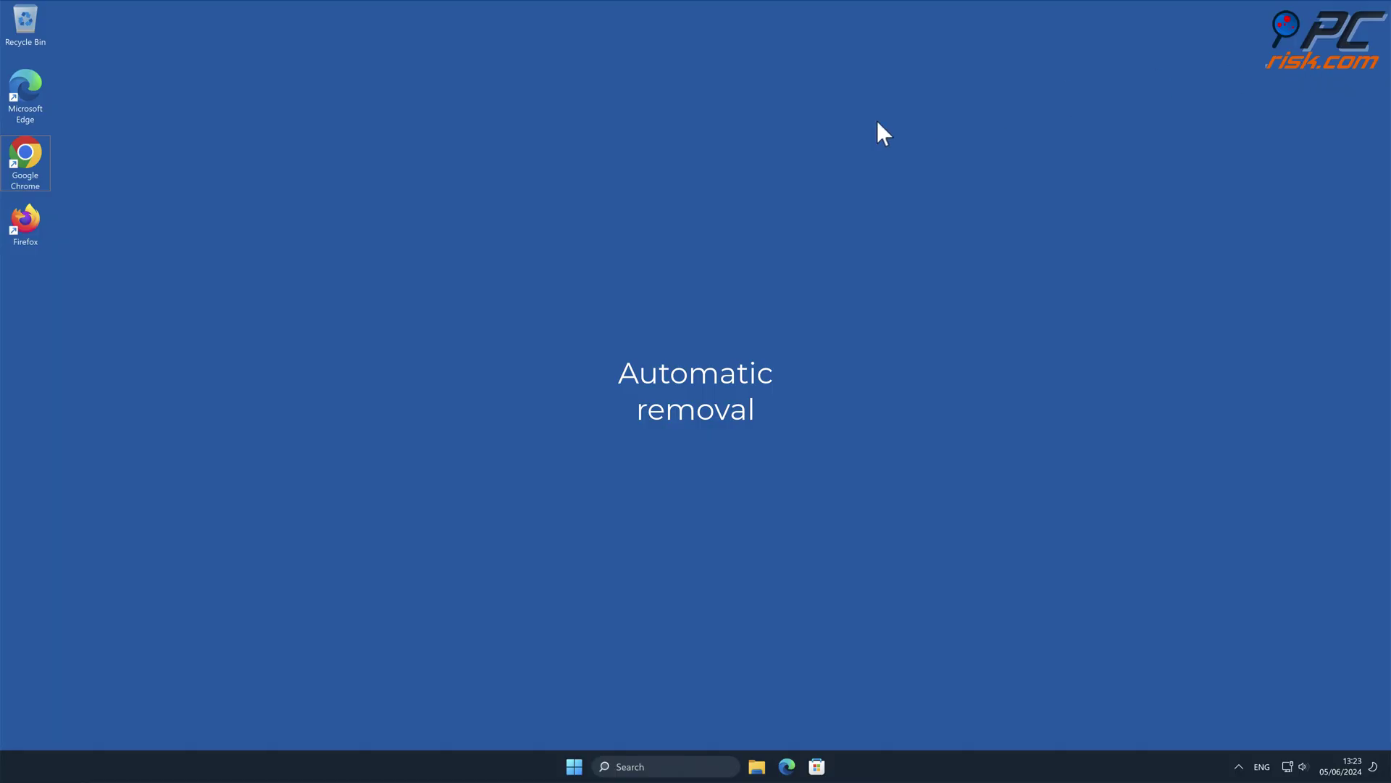
pyautogui.doubleClick(36, 150)
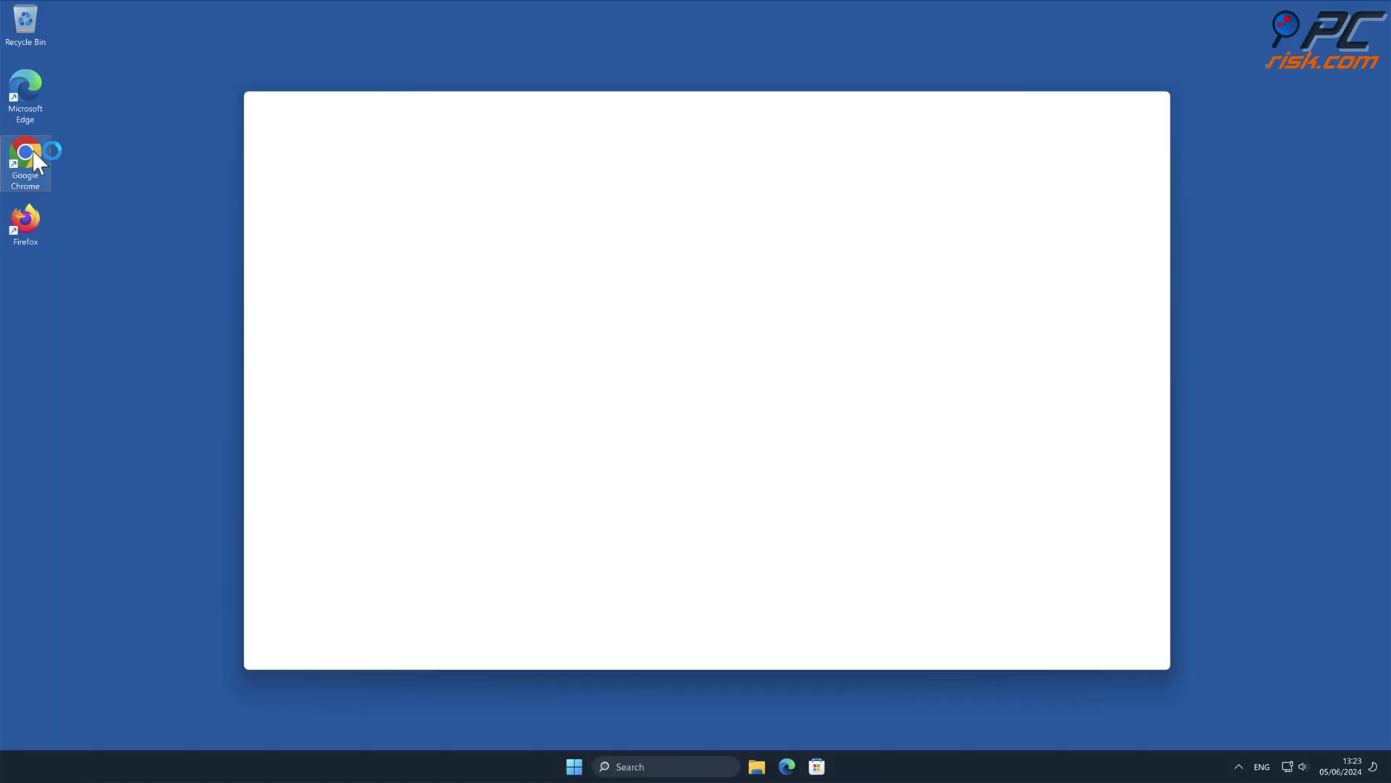
pyautogui.click(347, 124)
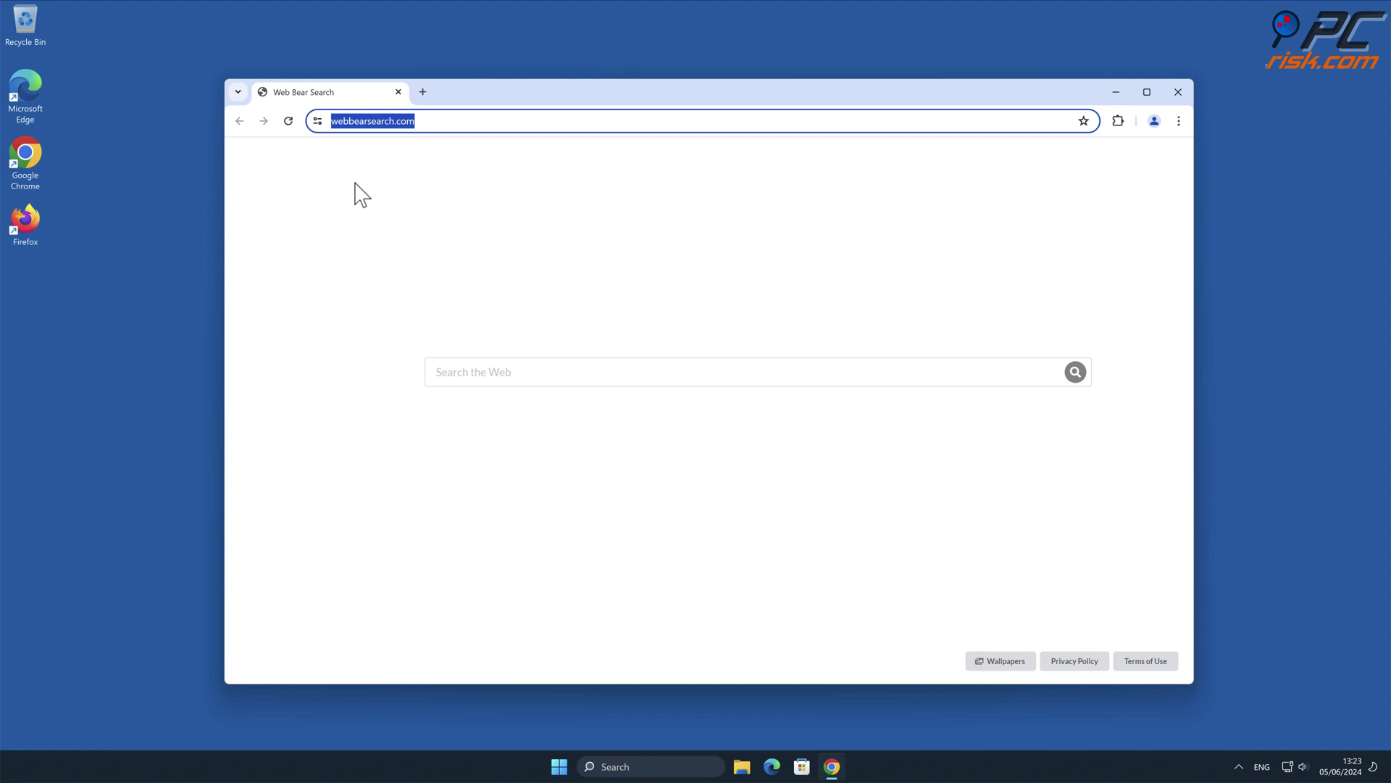
pyautogui.write('ww')
pyautogui.write('w.combocleaner.')
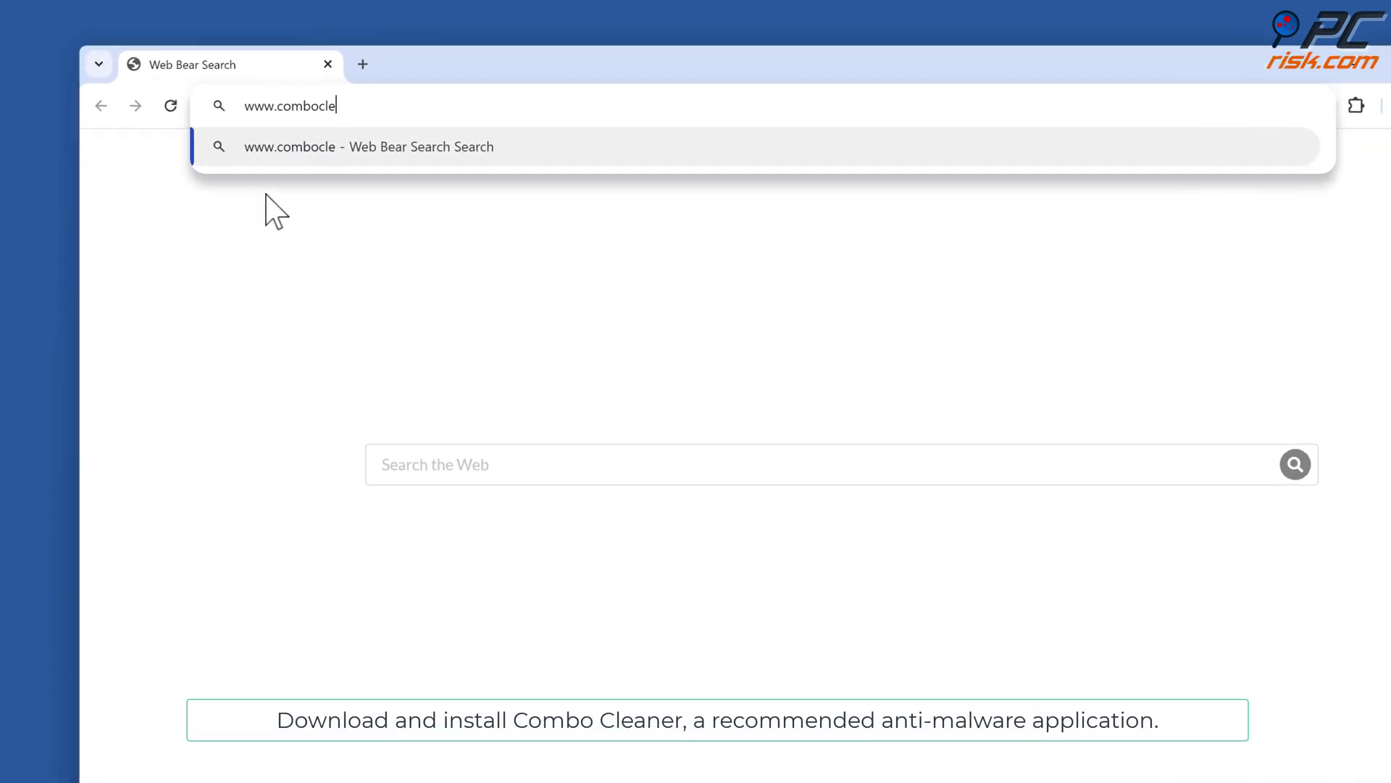
pyautogui.write('com')
pyautogui.press('Return')
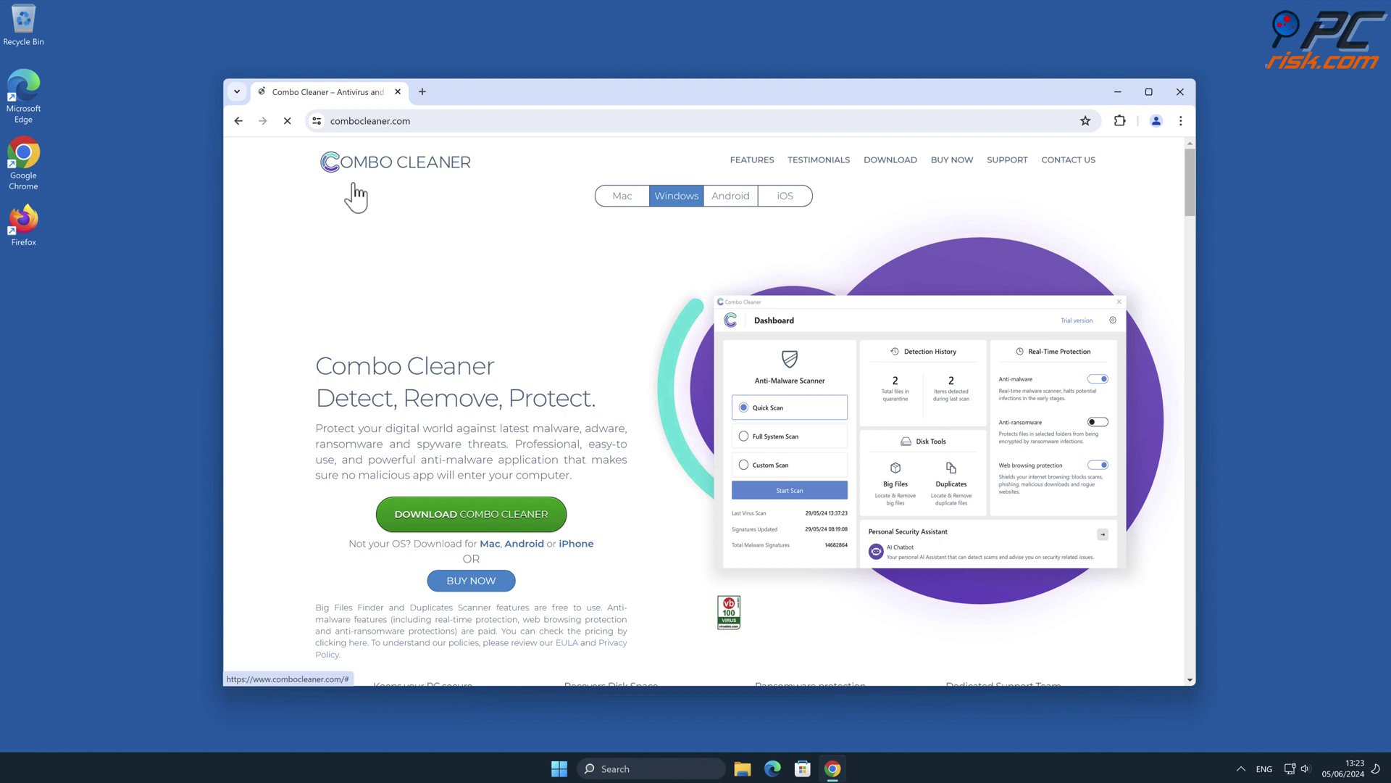
# - Download and run CCSetup.exe to install Combo Cleaner, then close Chrome
pyautogui.click(547, 514)
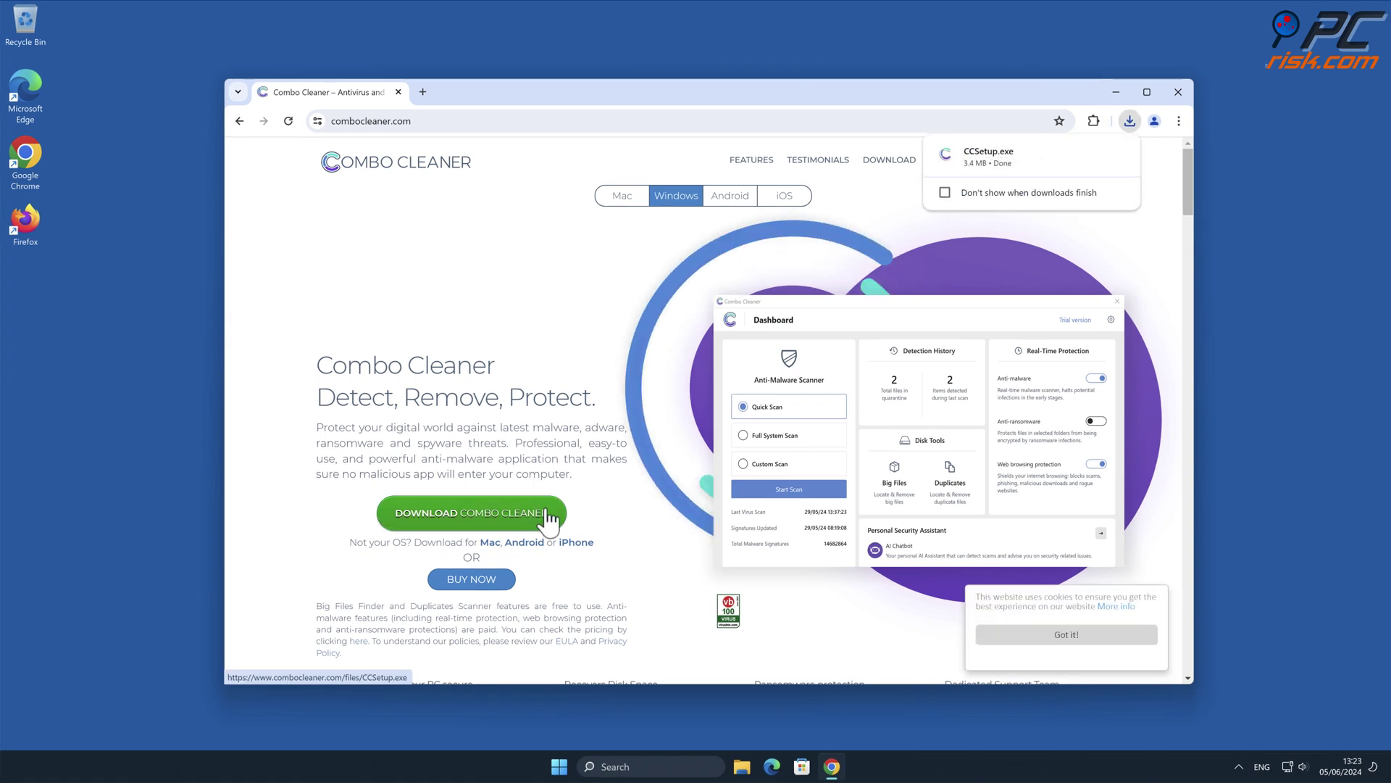
pyautogui.click(1011, 163)
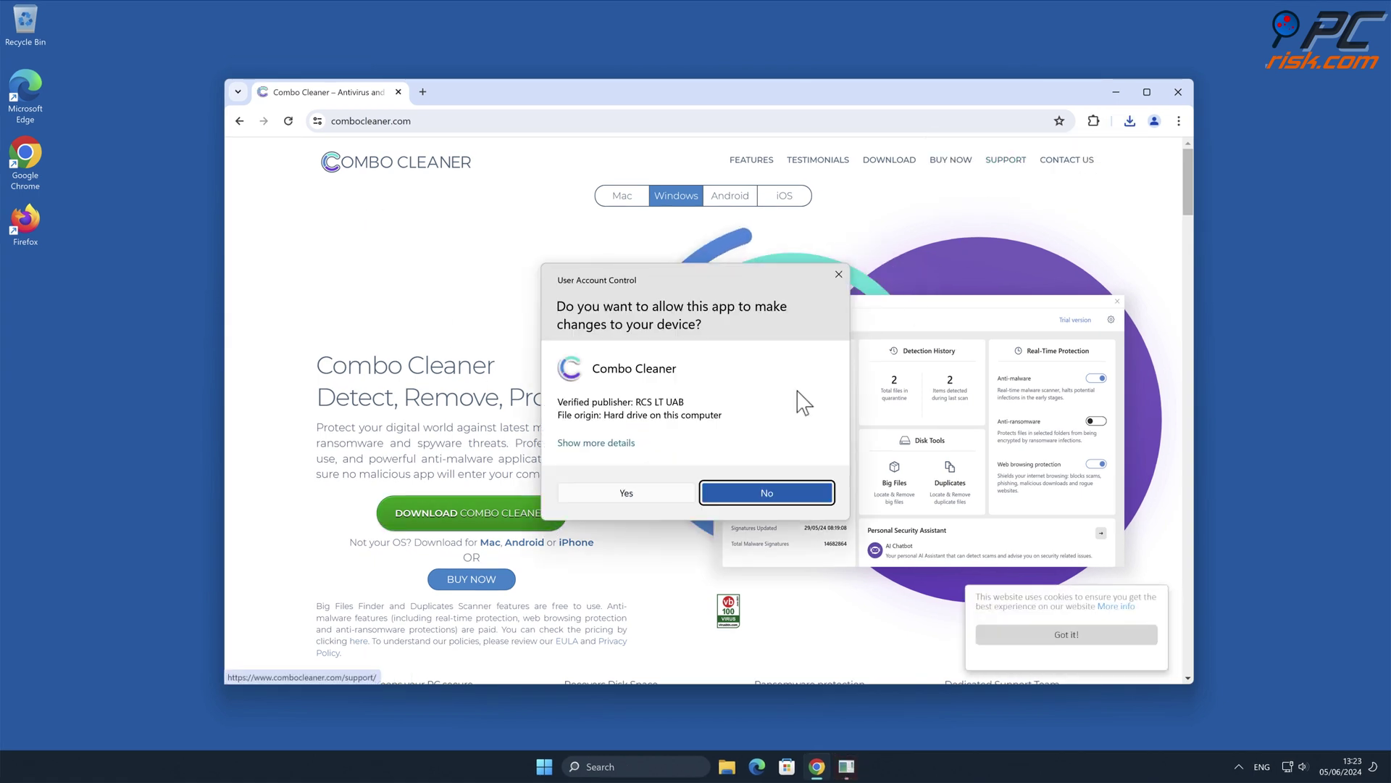
pyautogui.click(648, 490)
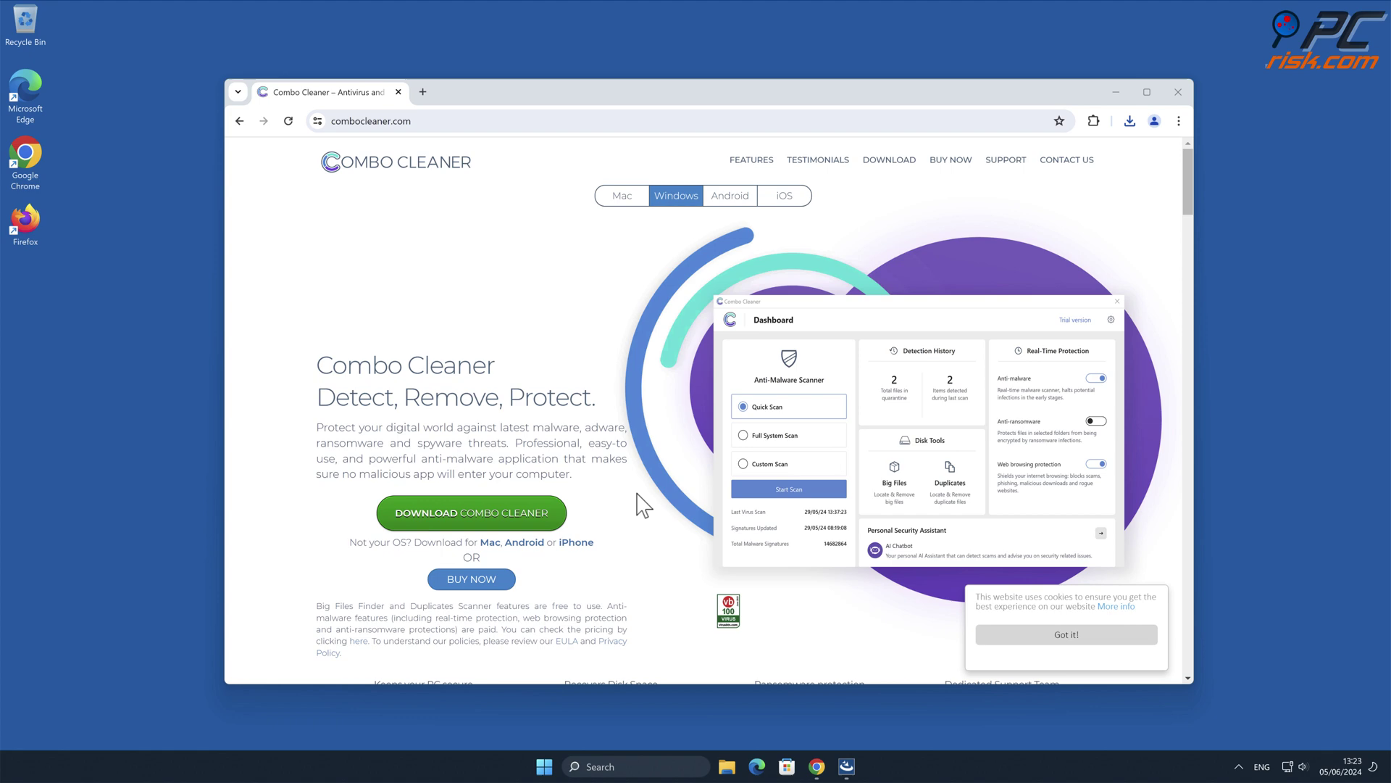
pyautogui.click(784, 539)
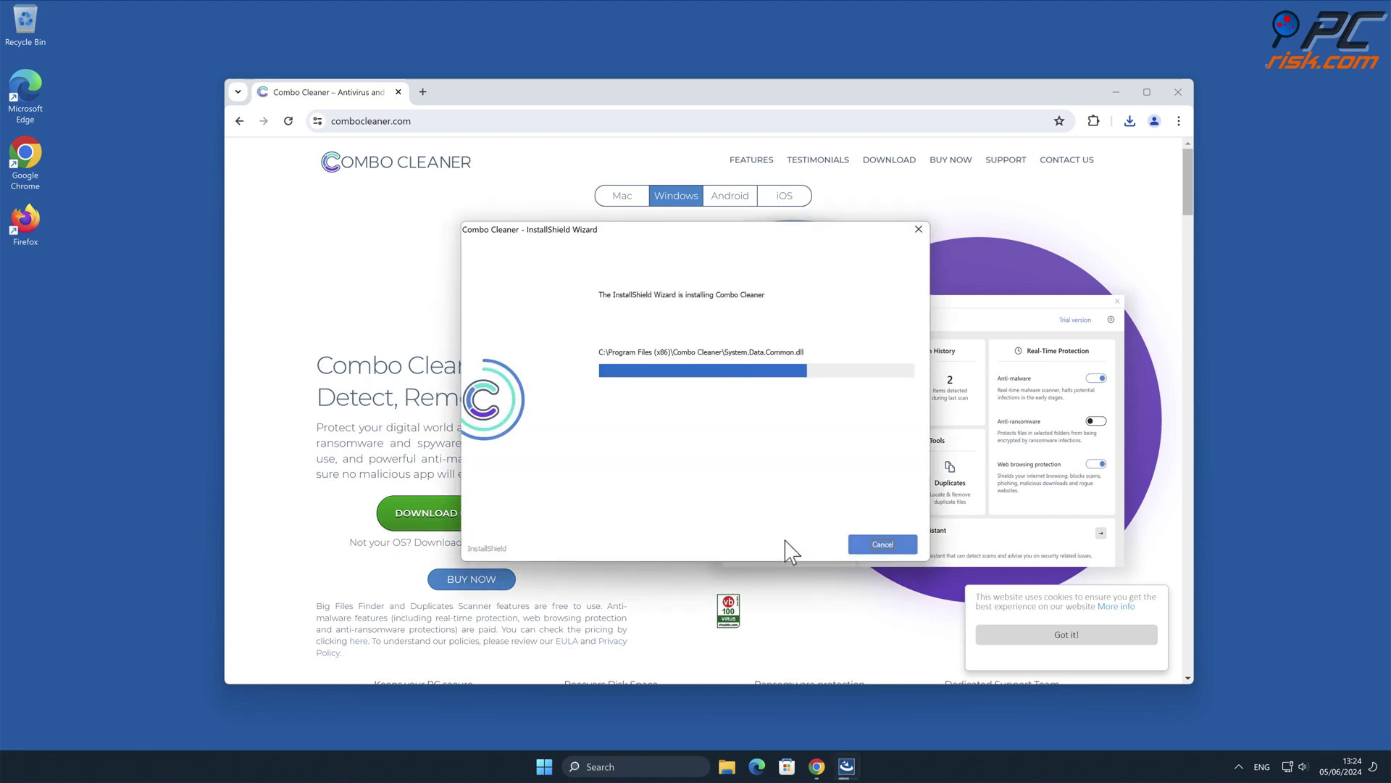
pyautogui.click(888, 549)
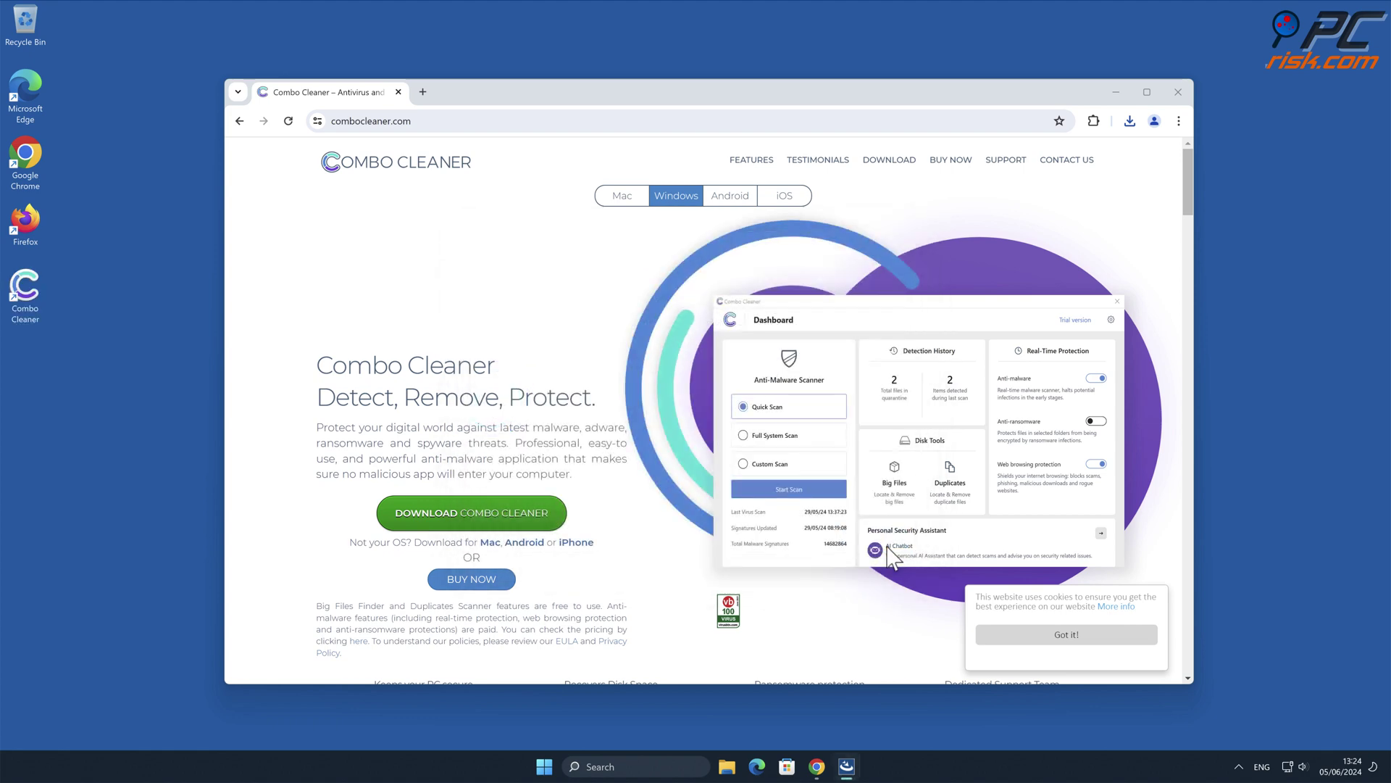
pyautogui.click(1176, 95)
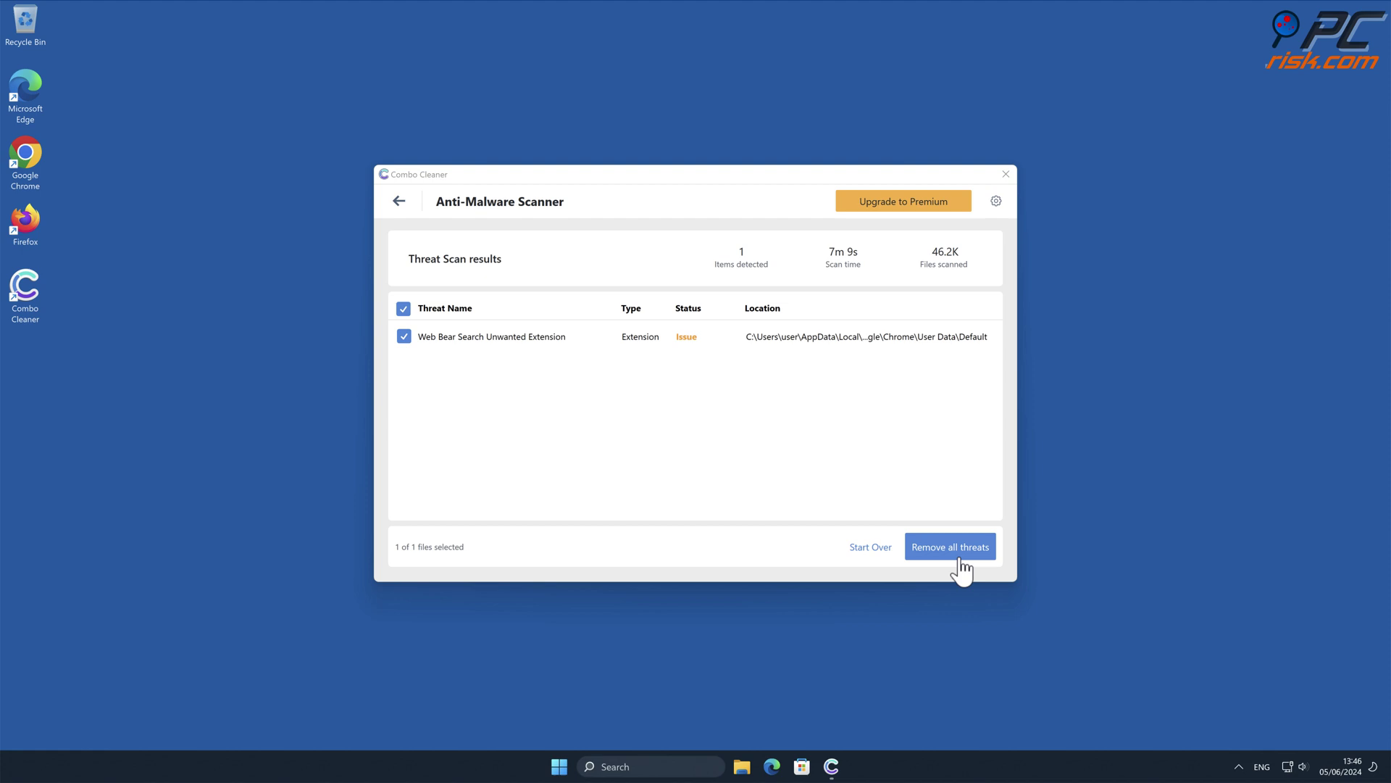
# - Activate Combo Cleaner with a licence key and quarantine the Web Bear Search extension
pyautogui.click(960, 557)
pyautogui.click(510, 523)
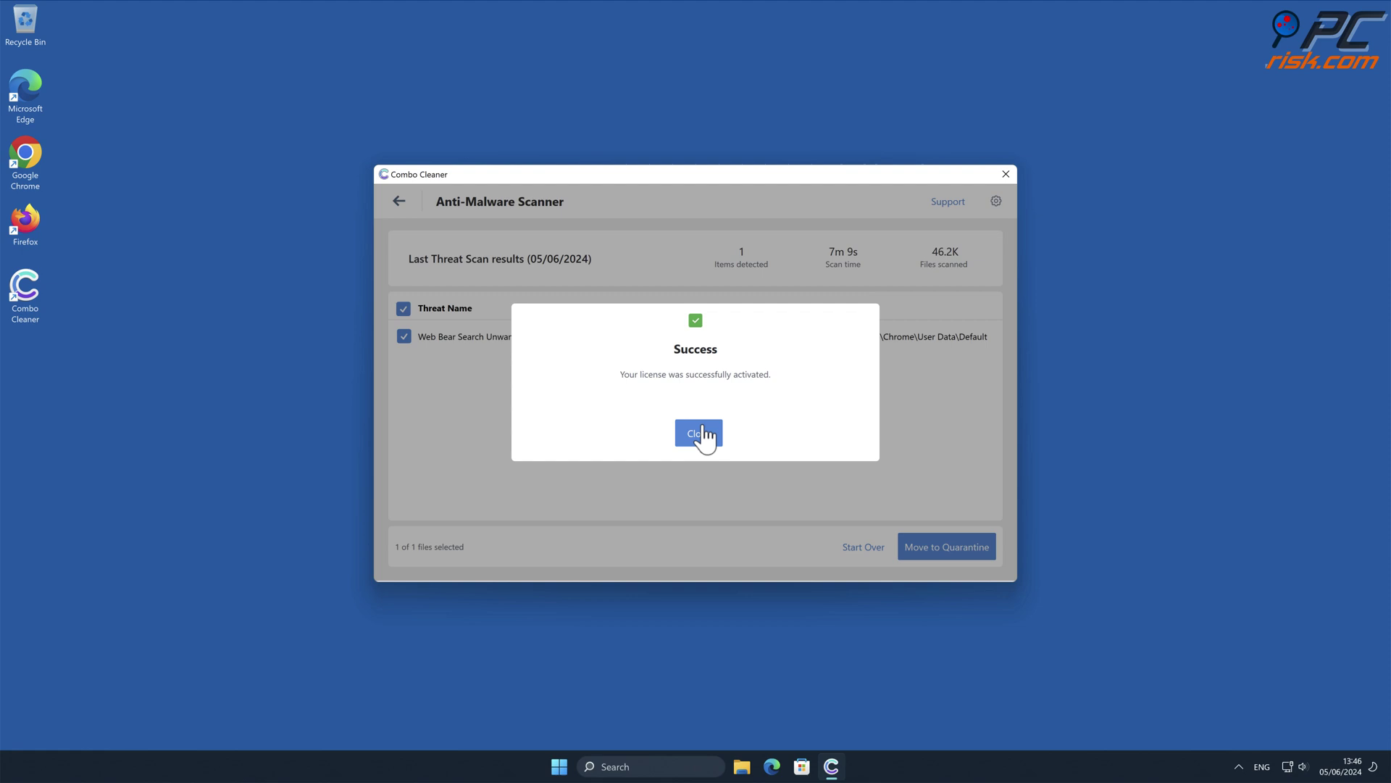
pyautogui.click(707, 434)
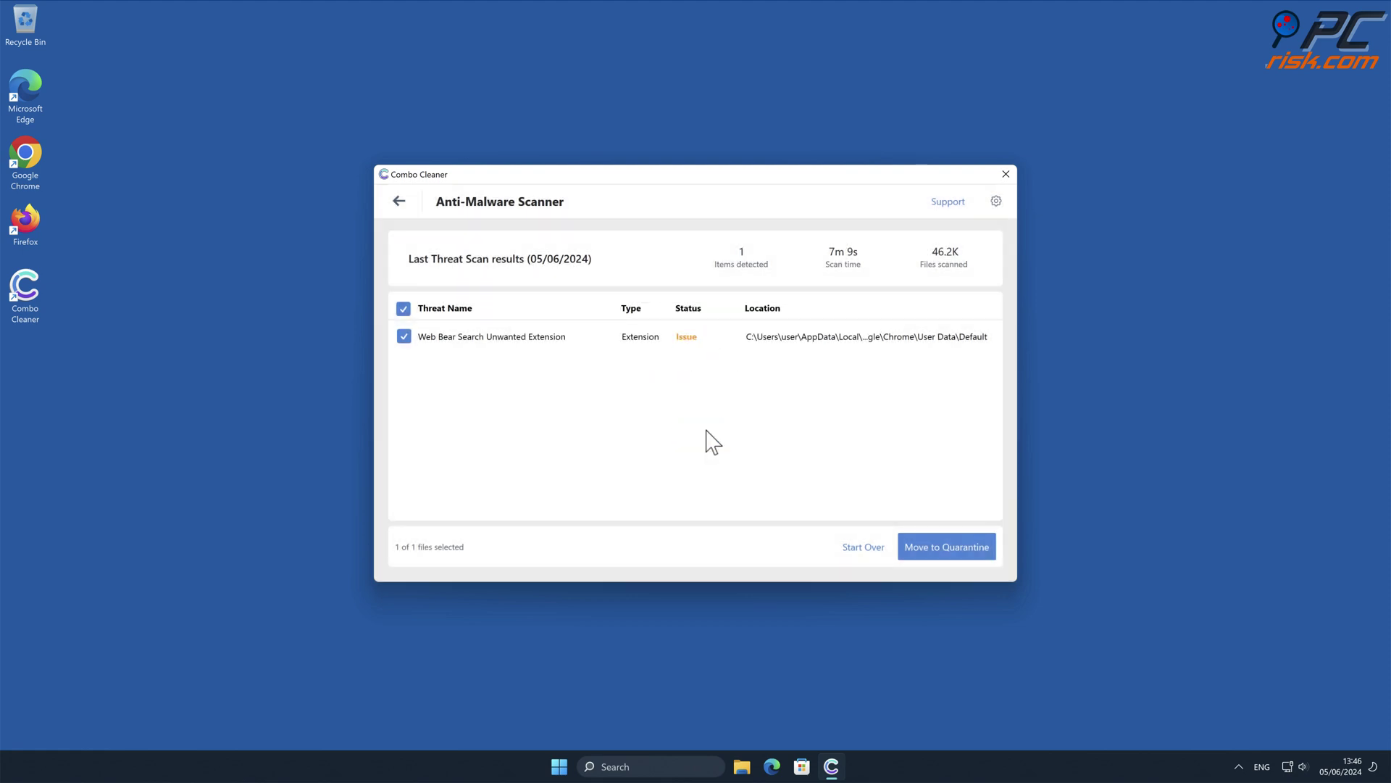
pyautogui.click(965, 548)
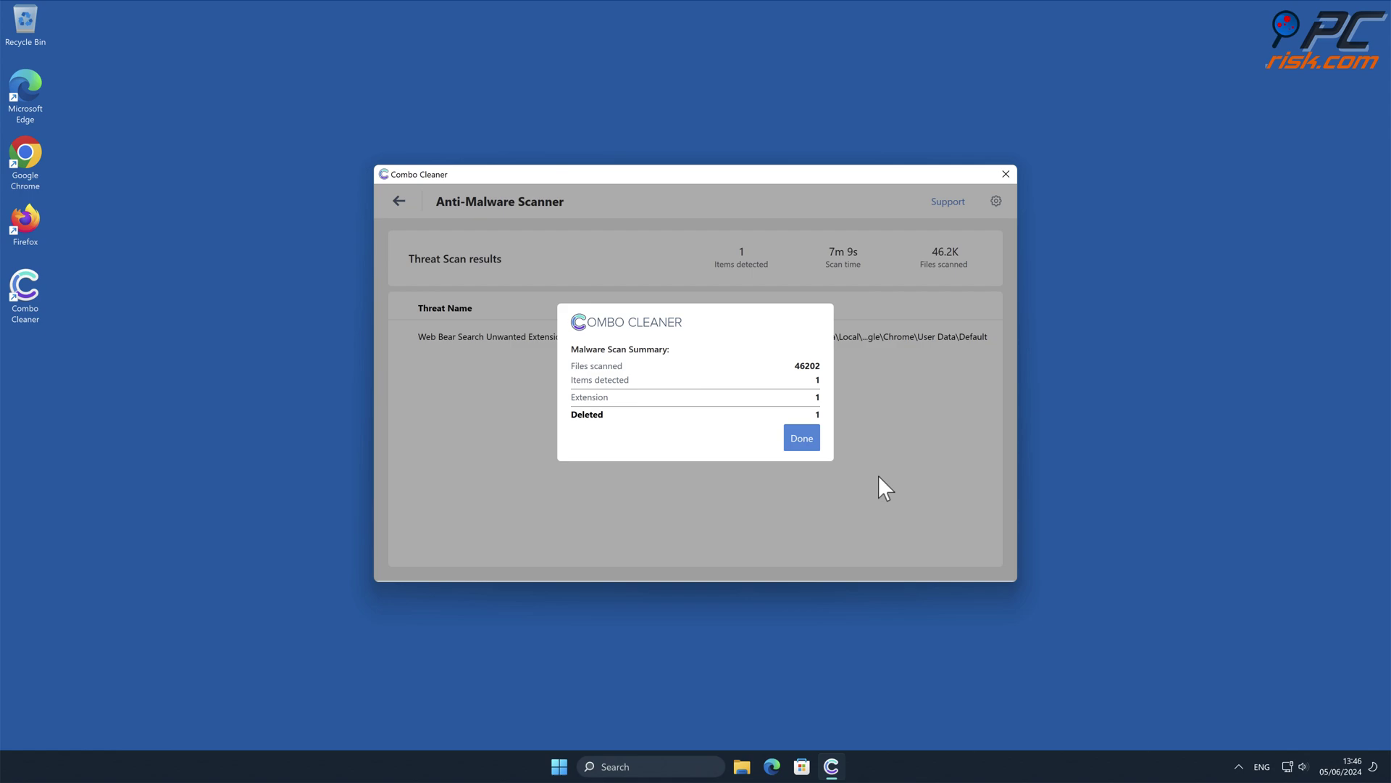
pyautogui.click(802, 439)
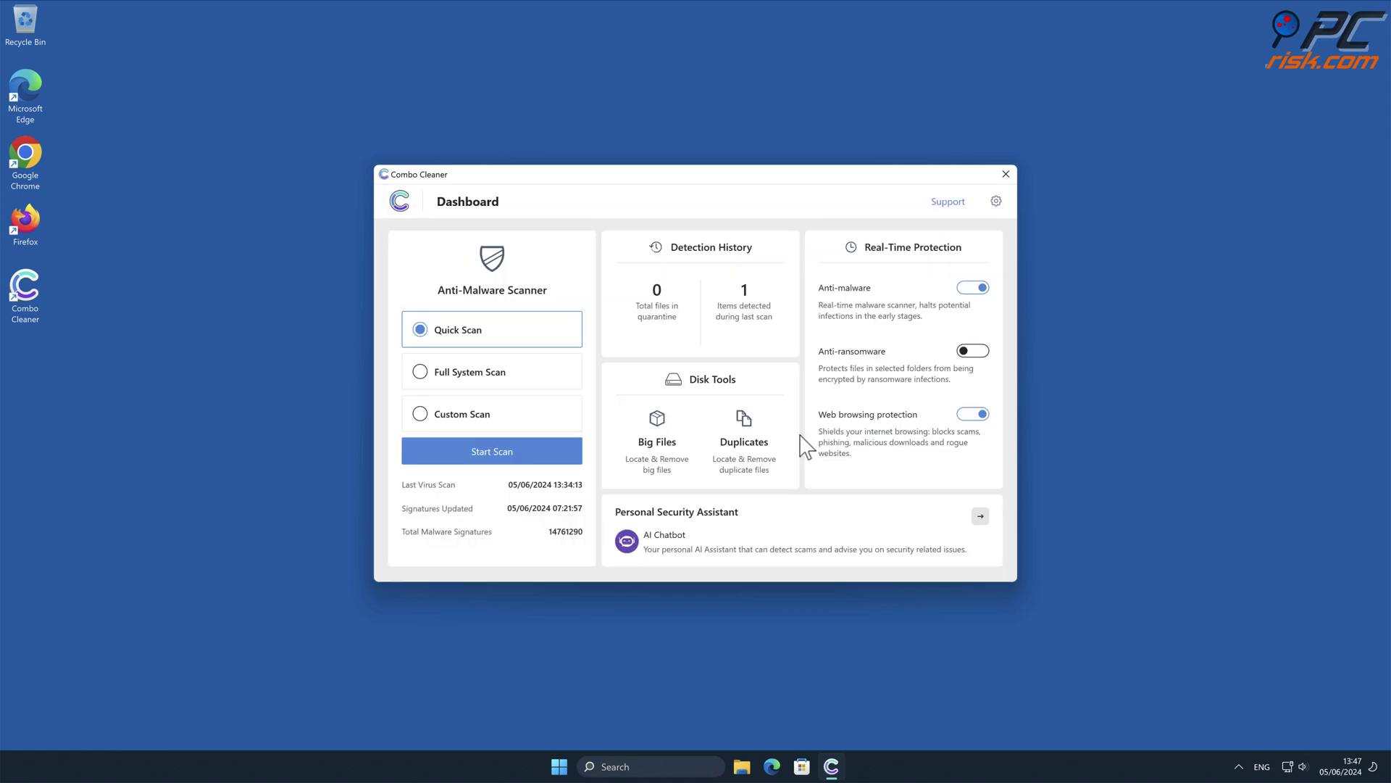
# - Close the Combo Cleaner window
pyautogui.click(1006, 175)
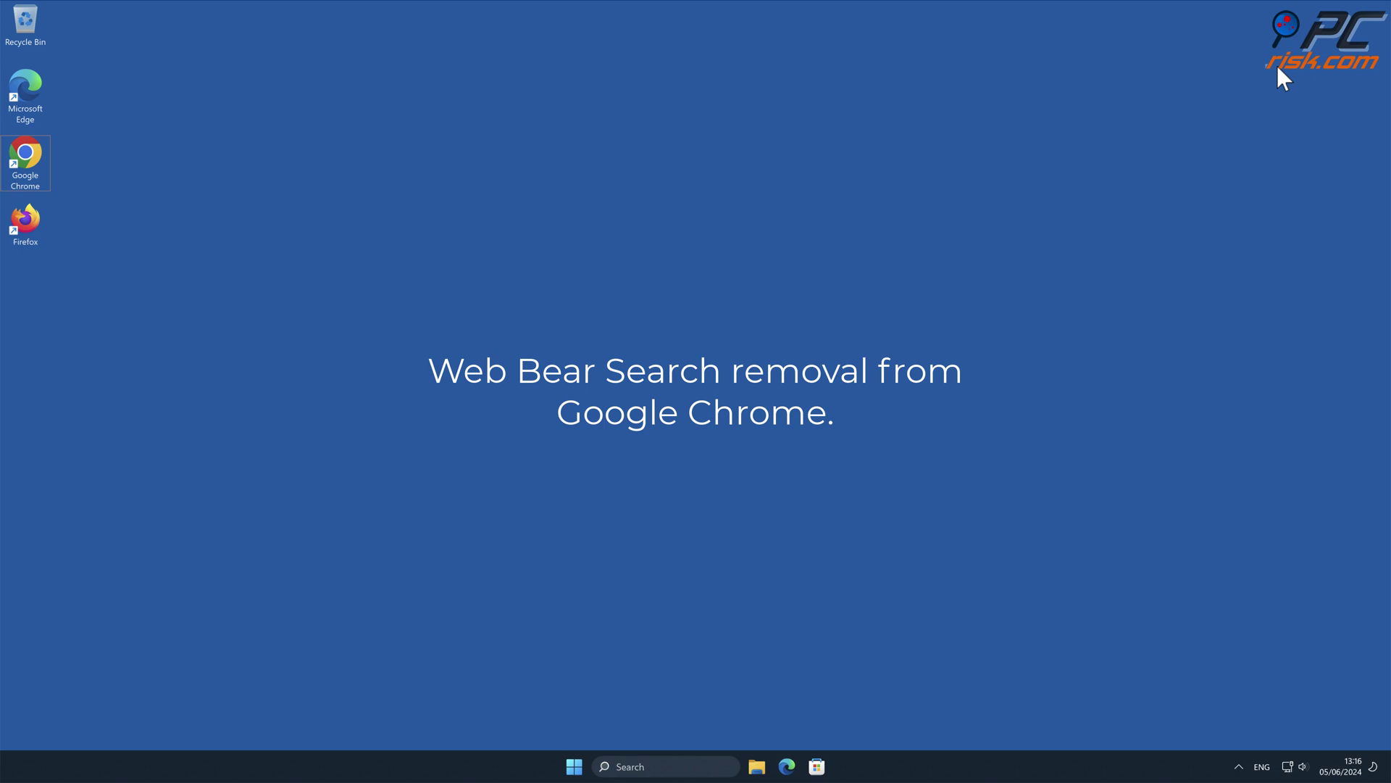
# - Launch Chrome and remove the Web Bear Search extension from Manage Extensions
pyautogui.doubleClick(25, 159)
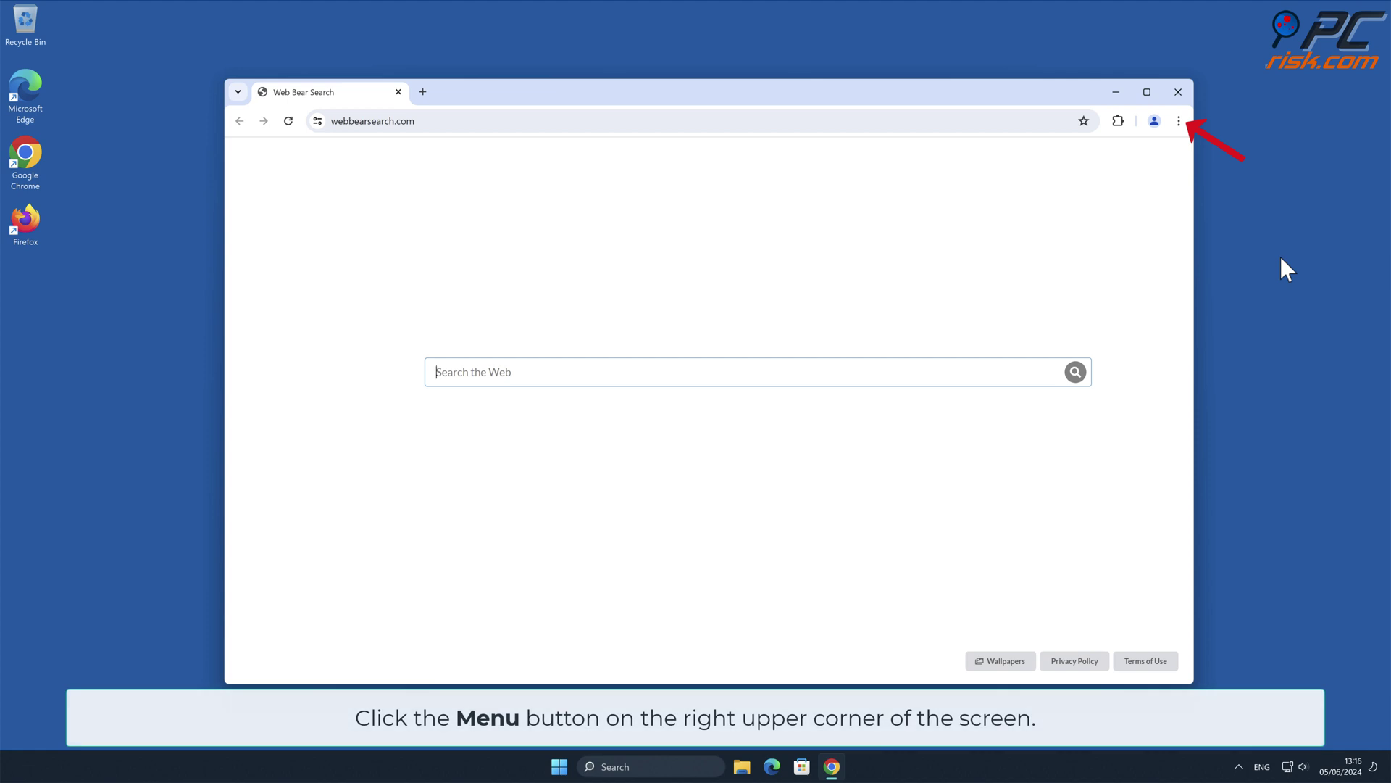
pyautogui.click(1179, 121)
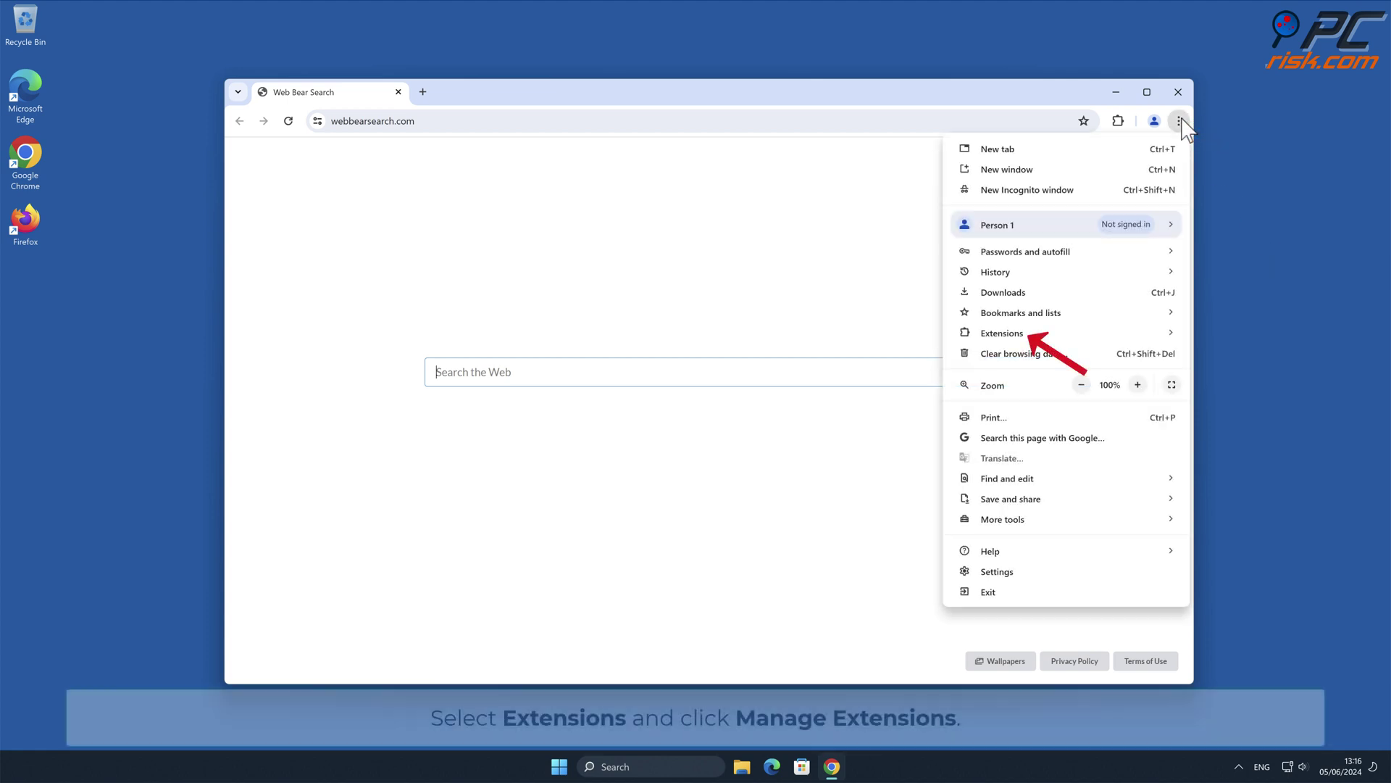
pyautogui.moveTo(1078, 339)
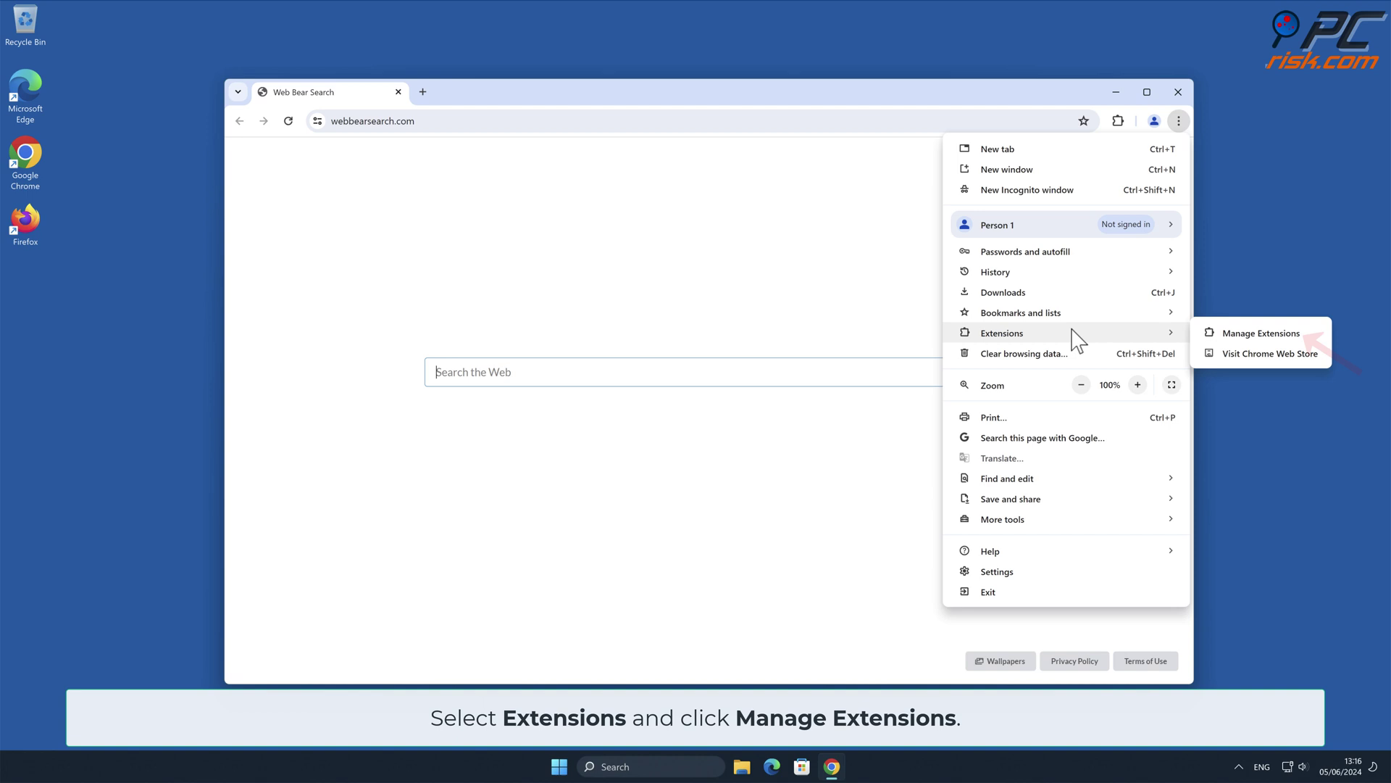
pyautogui.click(1300, 336)
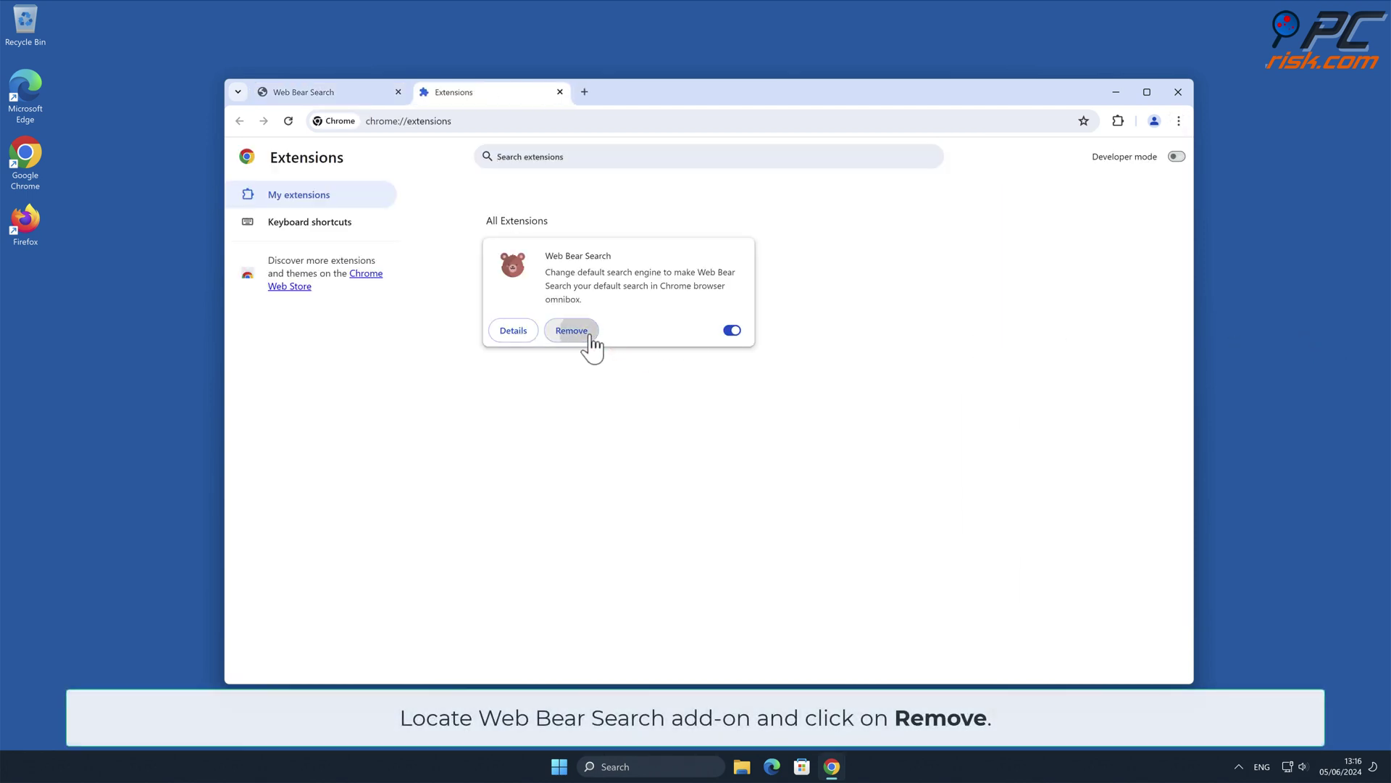
pyautogui.click(587, 333)
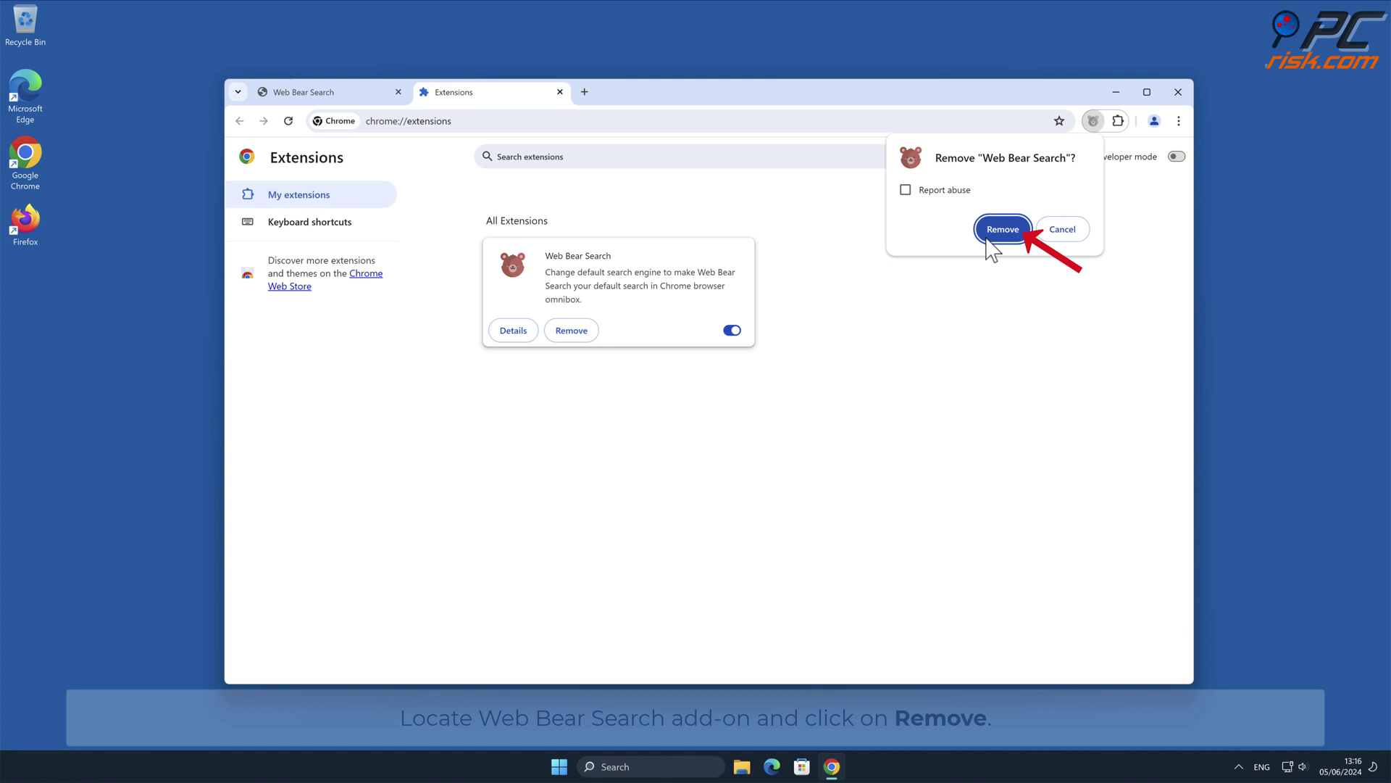
pyautogui.click(1008, 232)
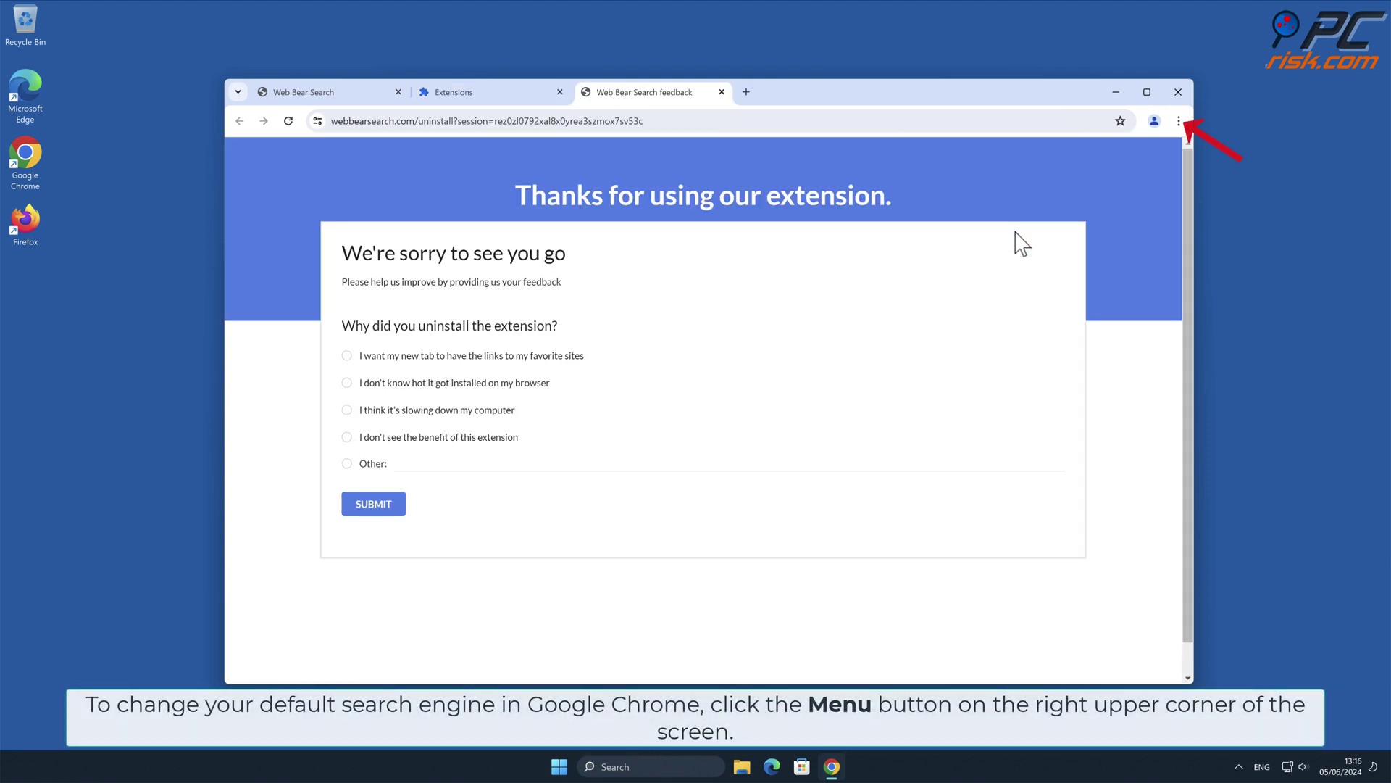
# - Go to Chrome Settings > Search engine > Manage search engines and site search
pyautogui.click(1179, 121)
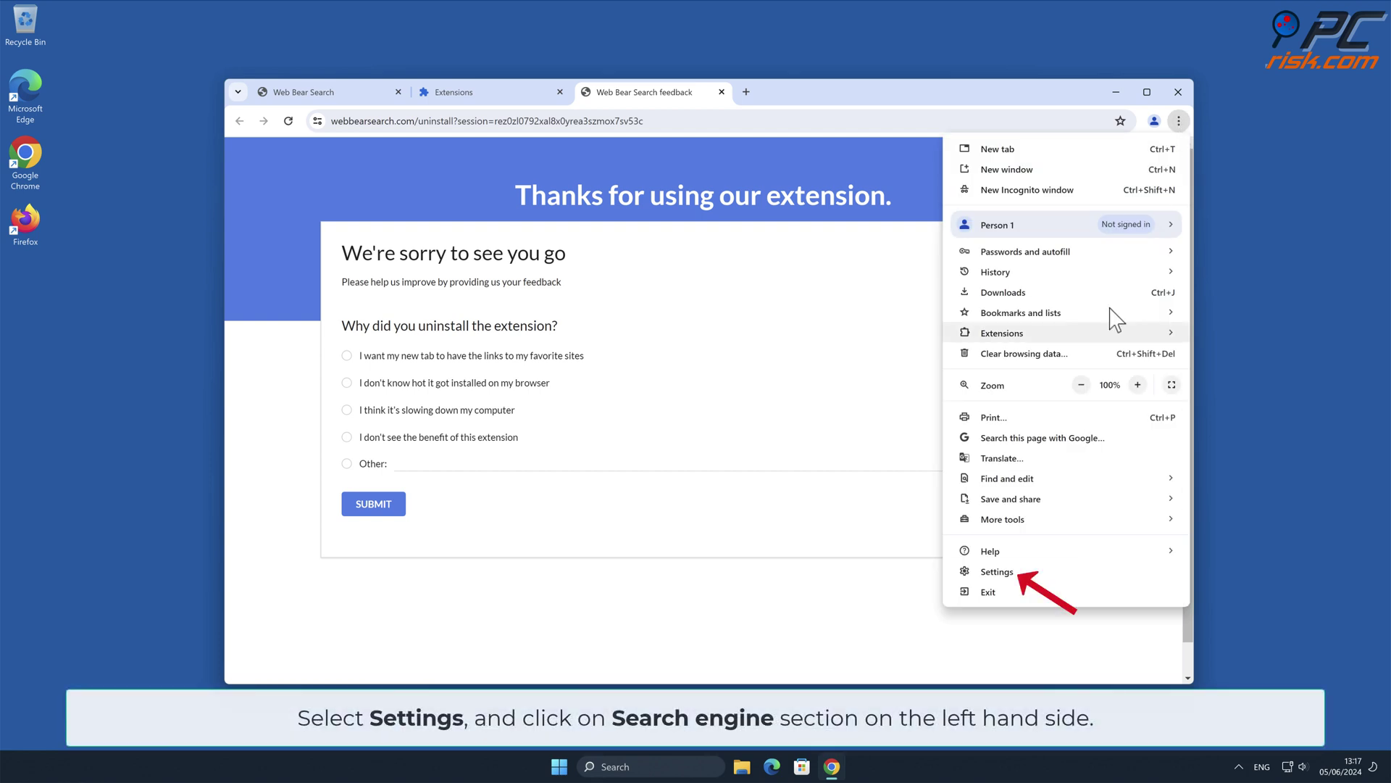
pyautogui.click(1072, 574)
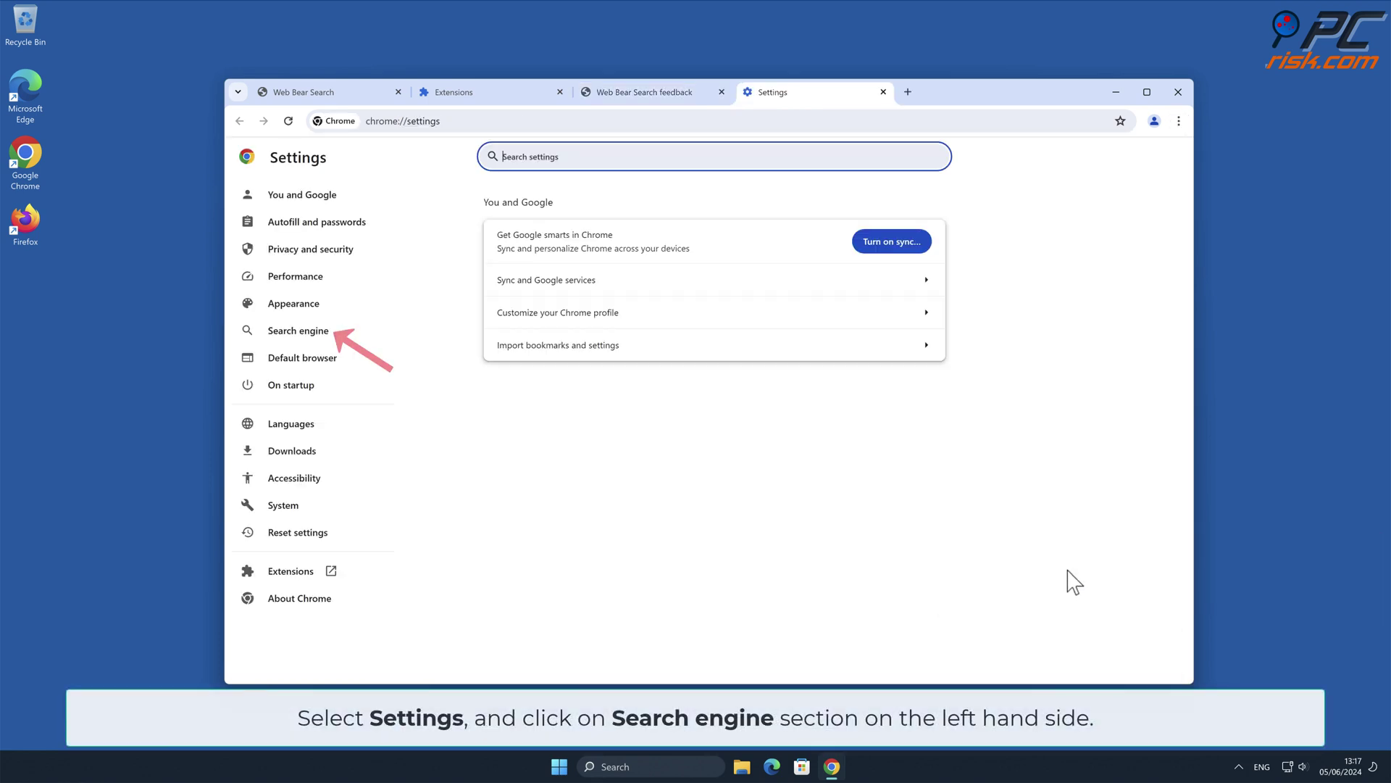
pyautogui.click(333, 334)
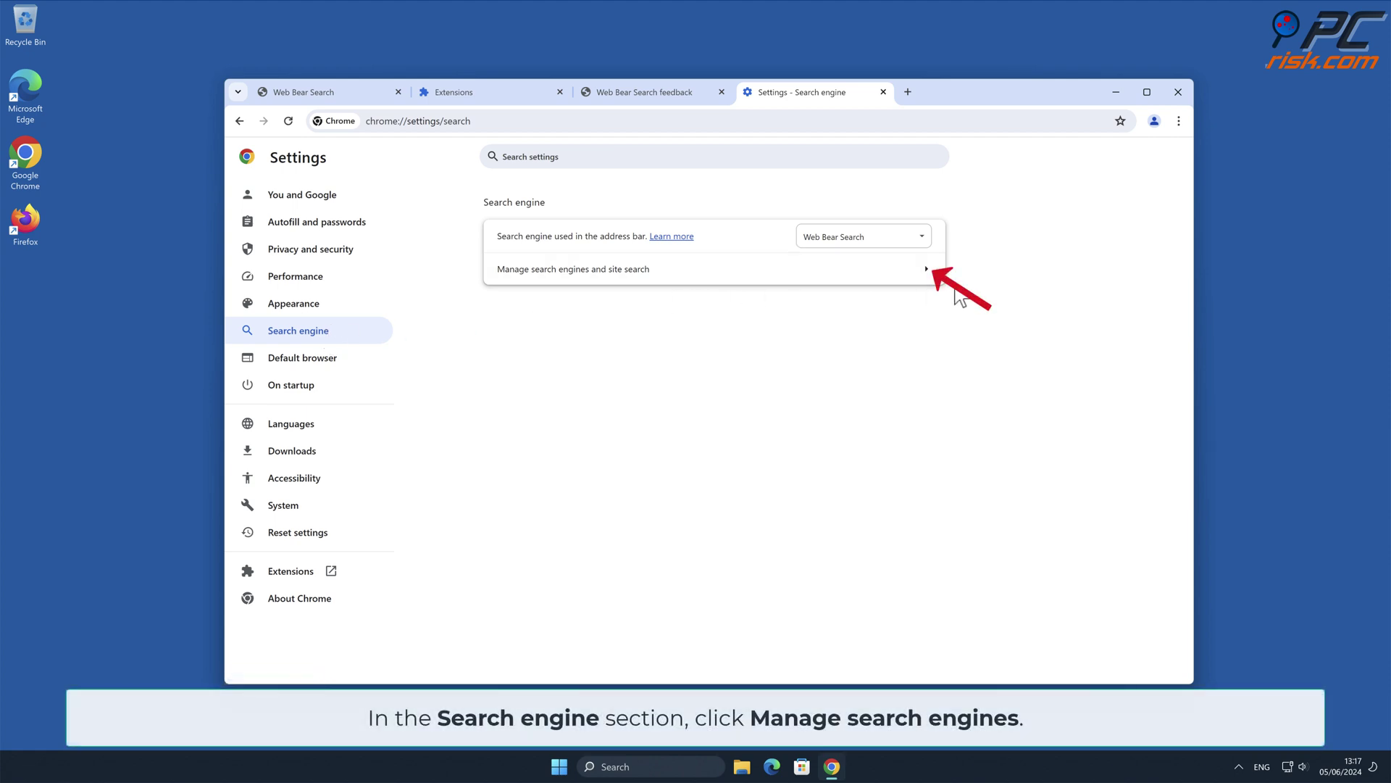
pyautogui.click(925, 273)
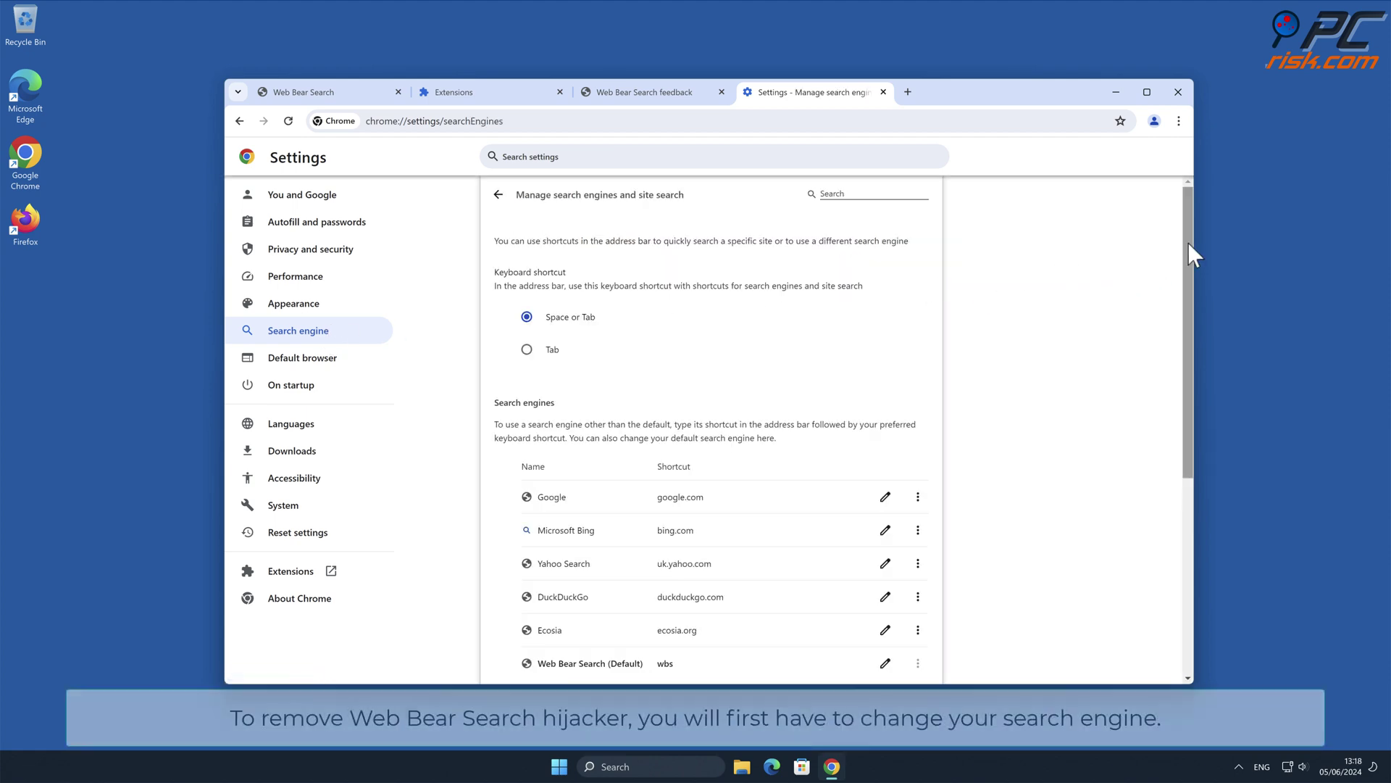
# - Make Google the default search engine
pyautogui.moveTo(1188, 242); pyautogui.dragTo(1189, 358)
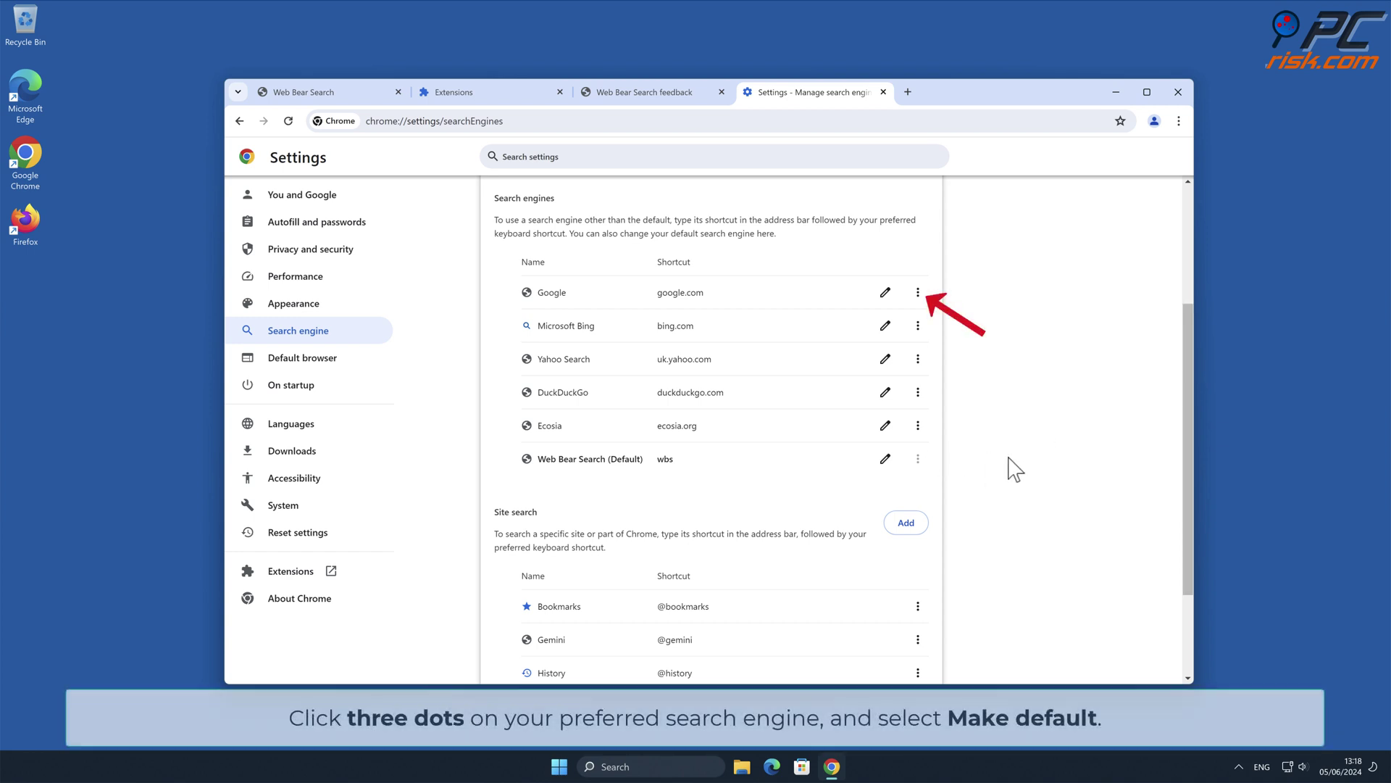
pyautogui.click(919, 293)
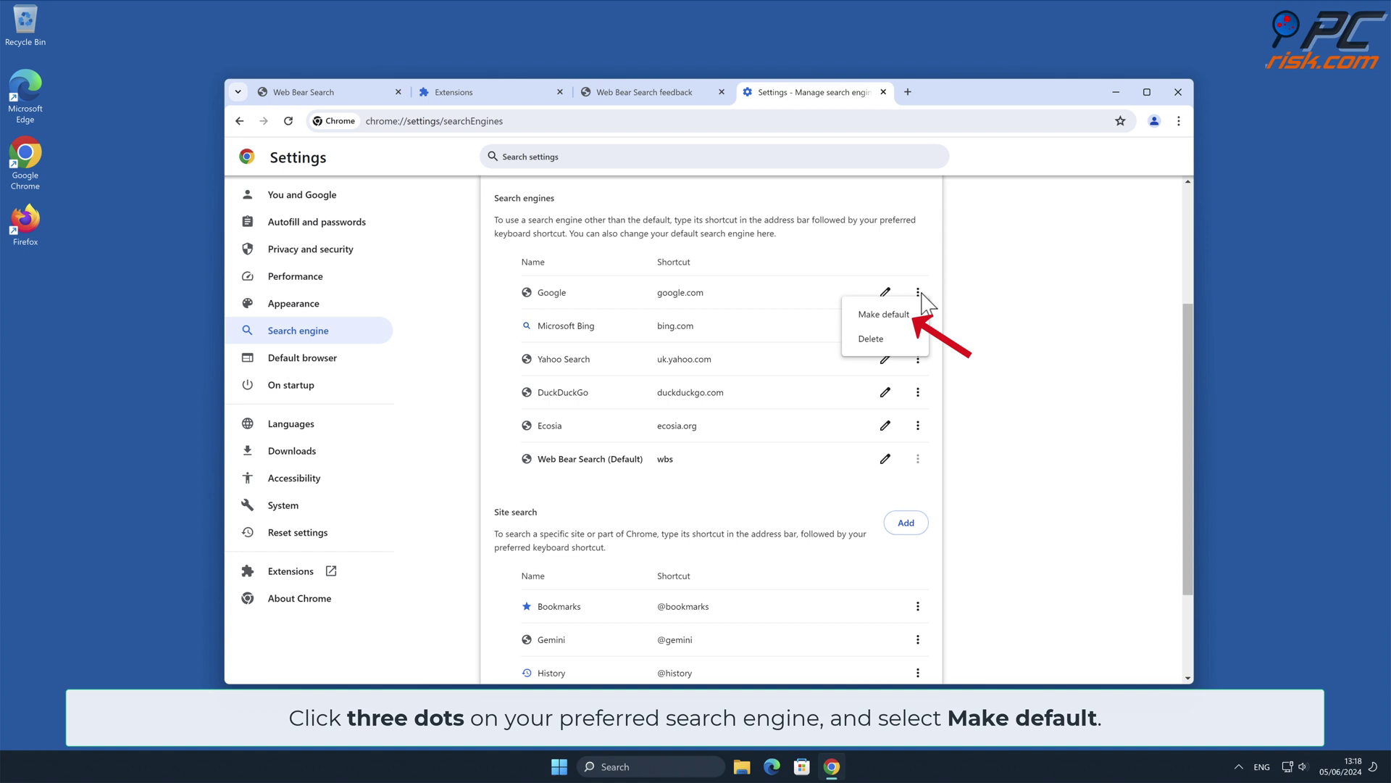
pyautogui.click(913, 316)
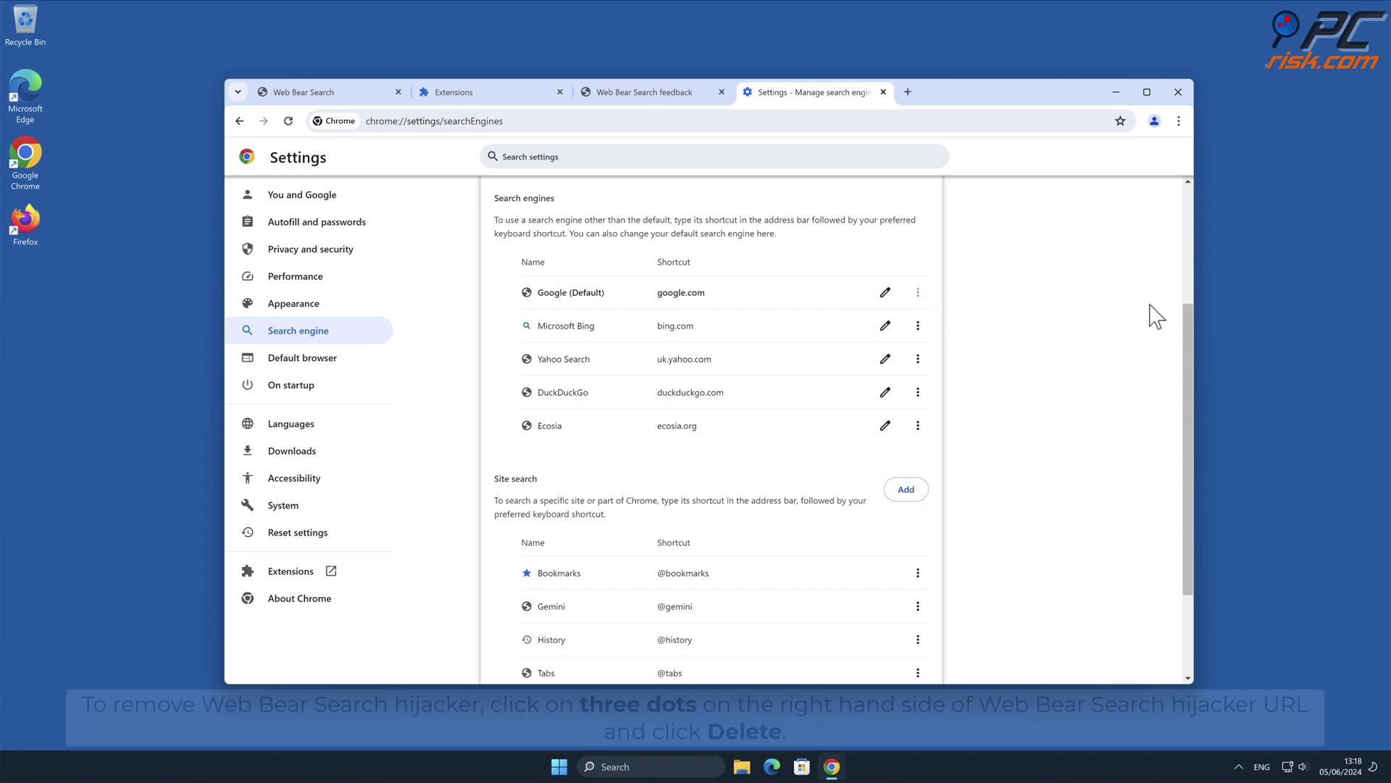
# - Delete the Web Bear Search site search entry and show the On startup settings
pyautogui.moveTo(1190, 317); pyautogui.dragTo(1193, 418)
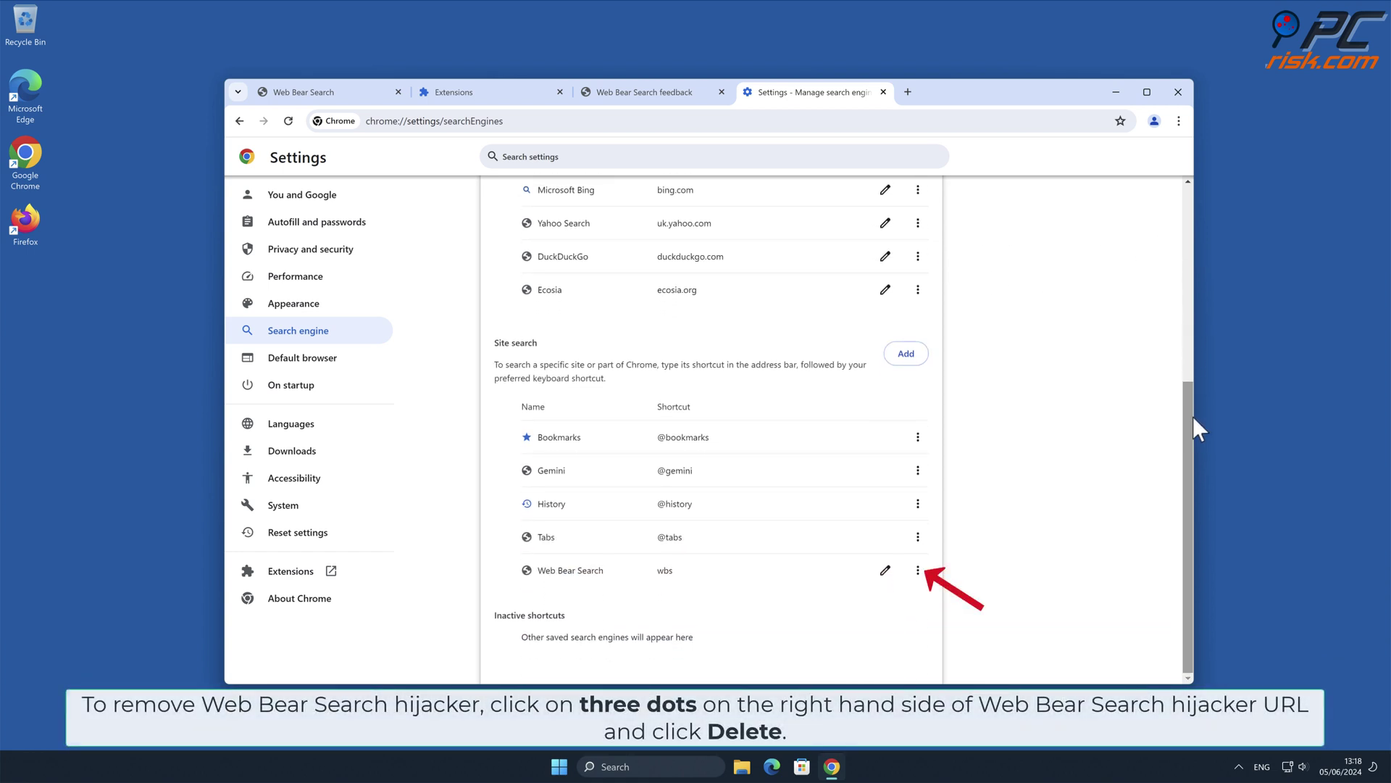
pyautogui.click(918, 570)
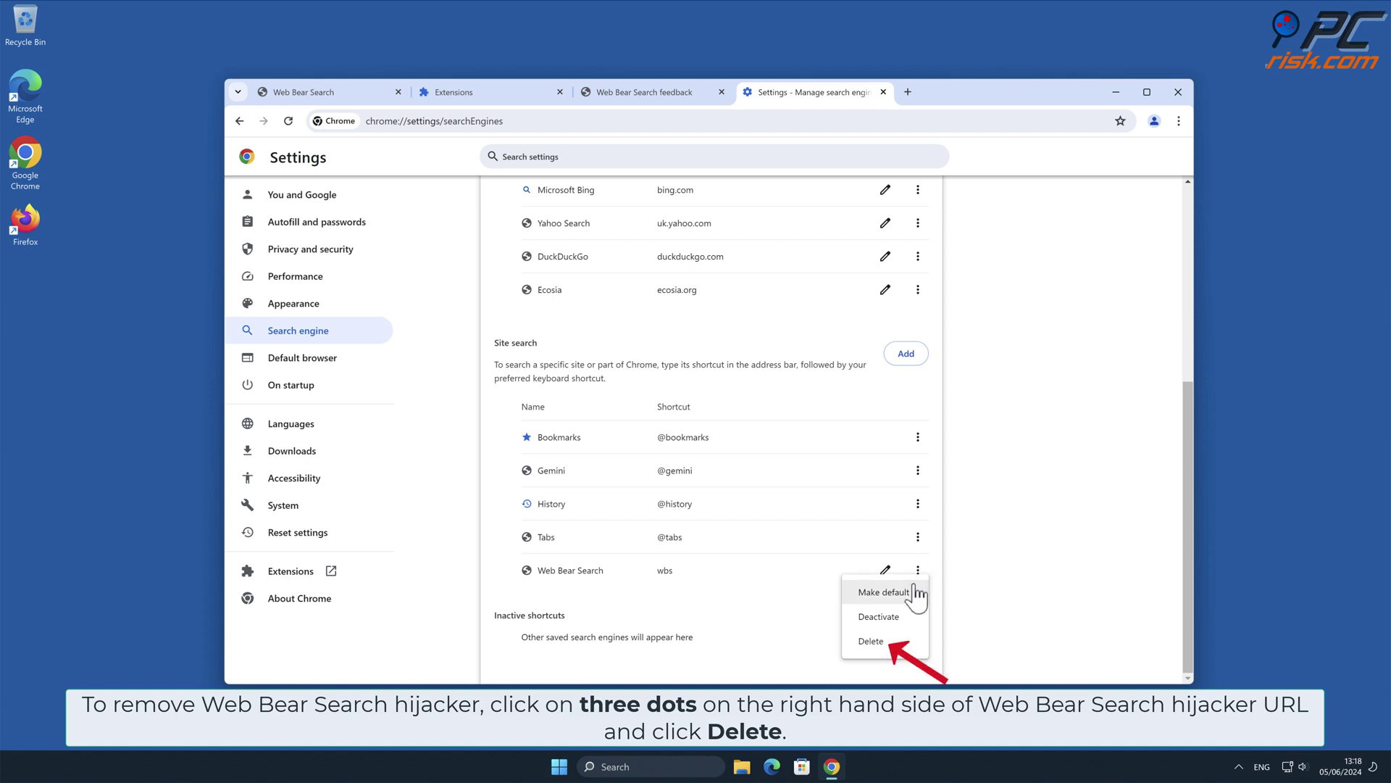
pyautogui.click(893, 639)
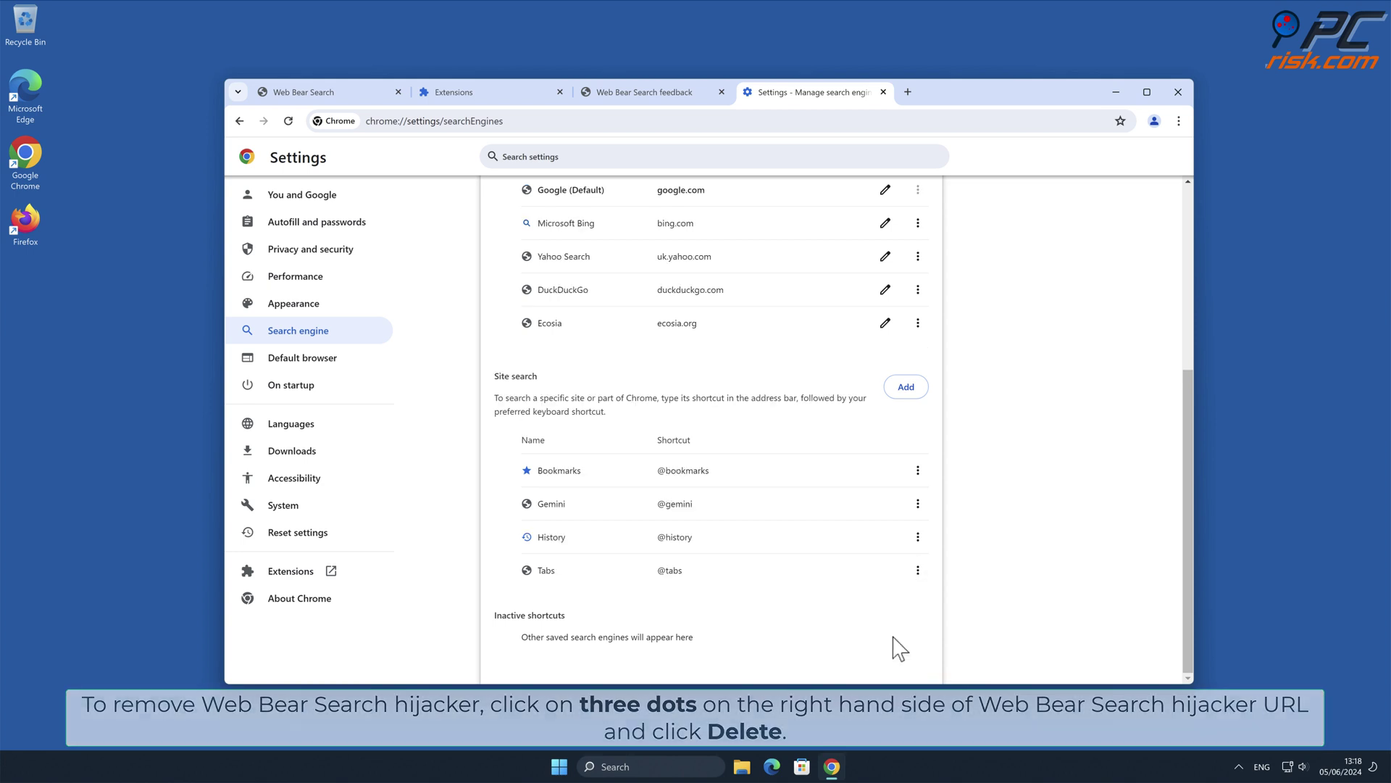
pyautogui.click(337, 406)
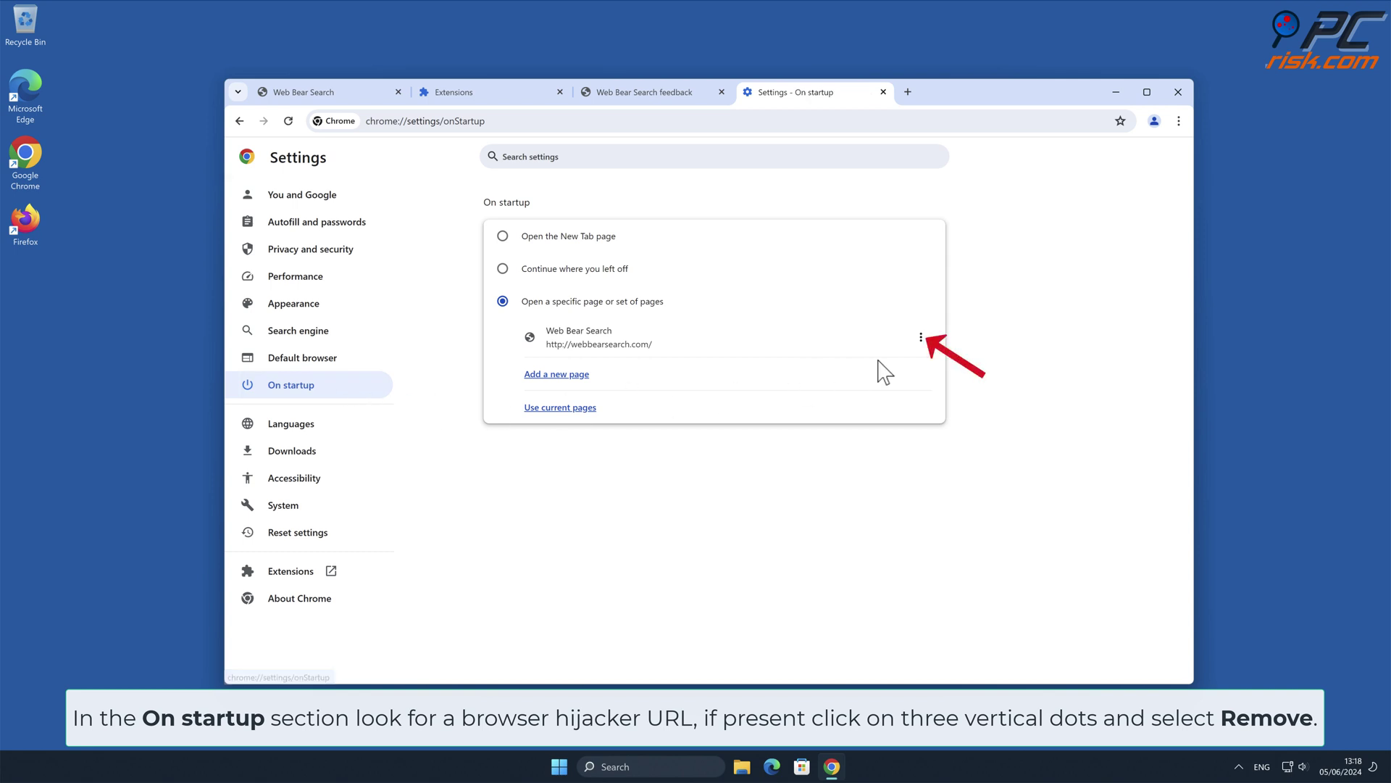
# - Remove Web Bear Search from Chrome's startup pages and close Chrome
pyautogui.click(921, 337)
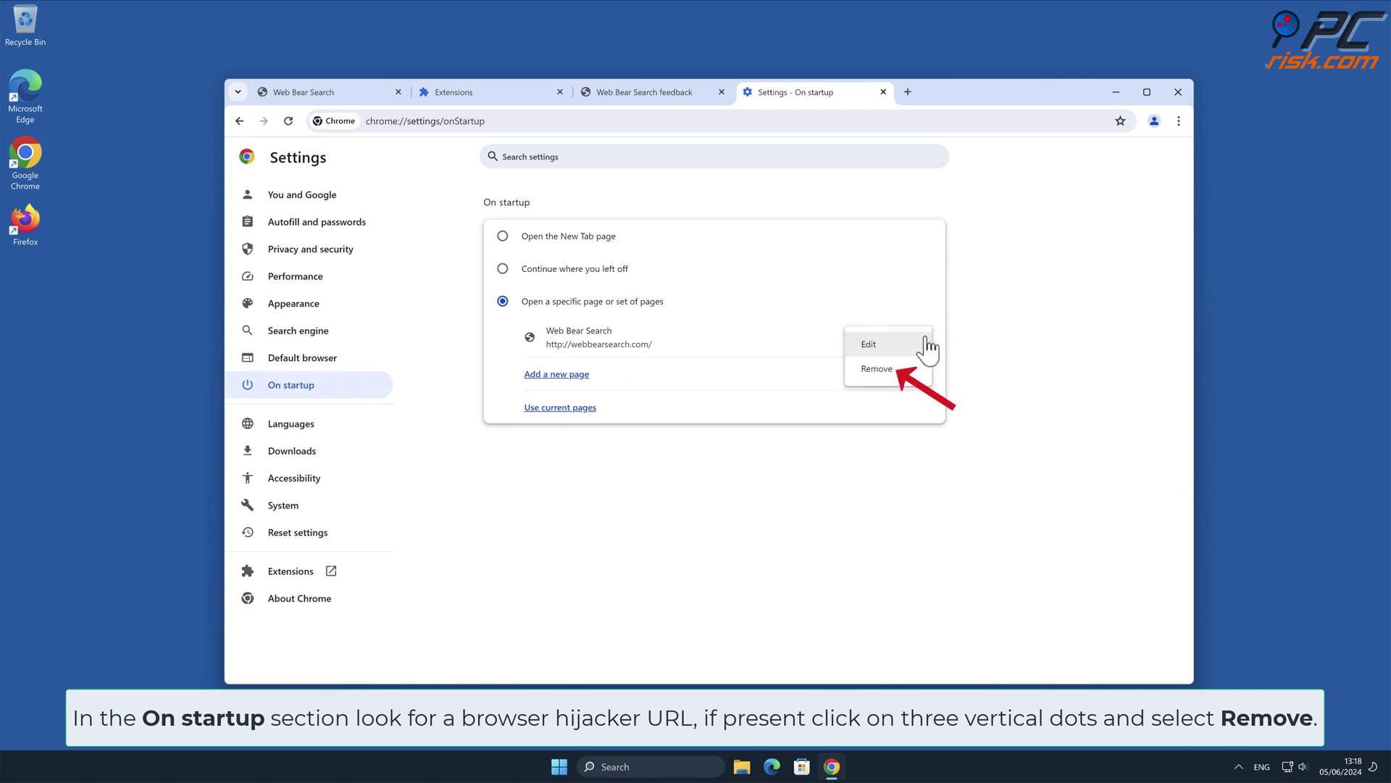
pyautogui.click(898, 371)
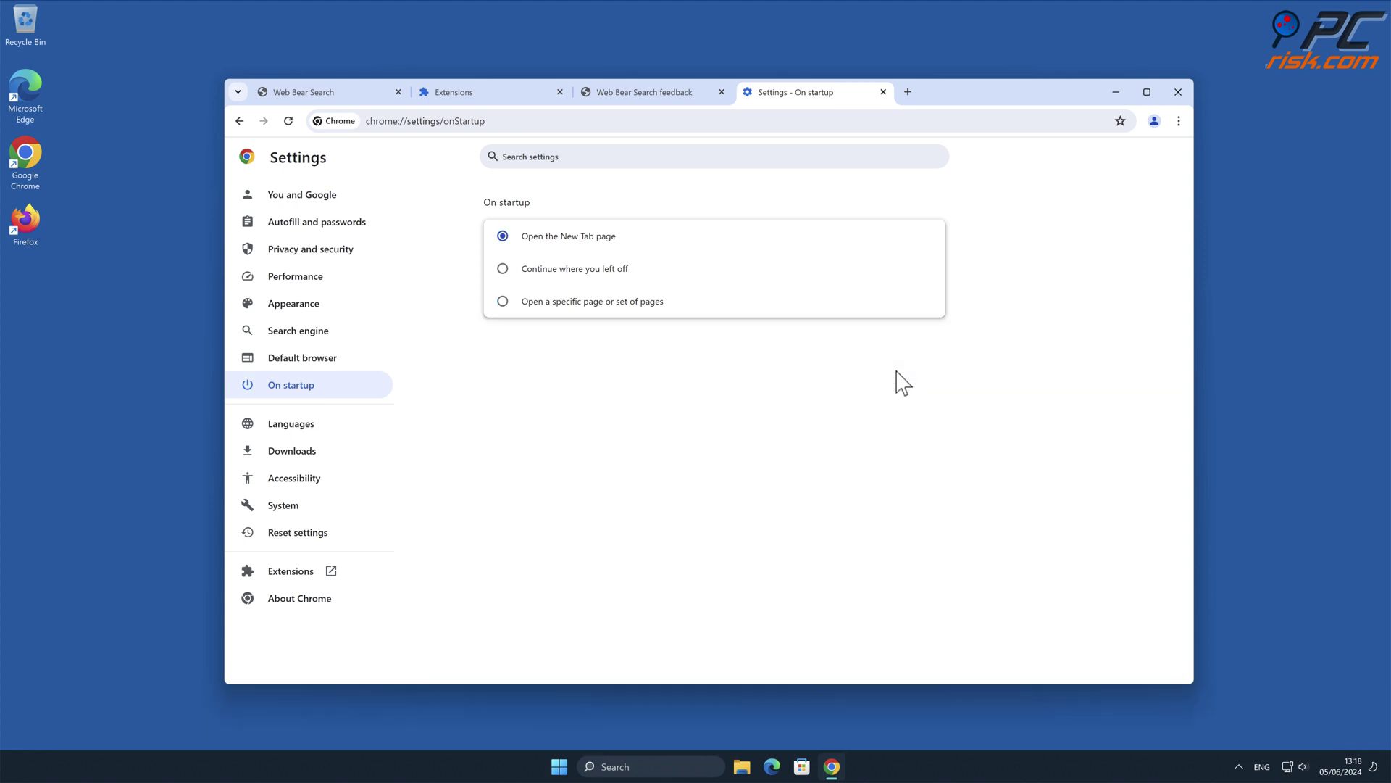
pyautogui.click(1175, 97)
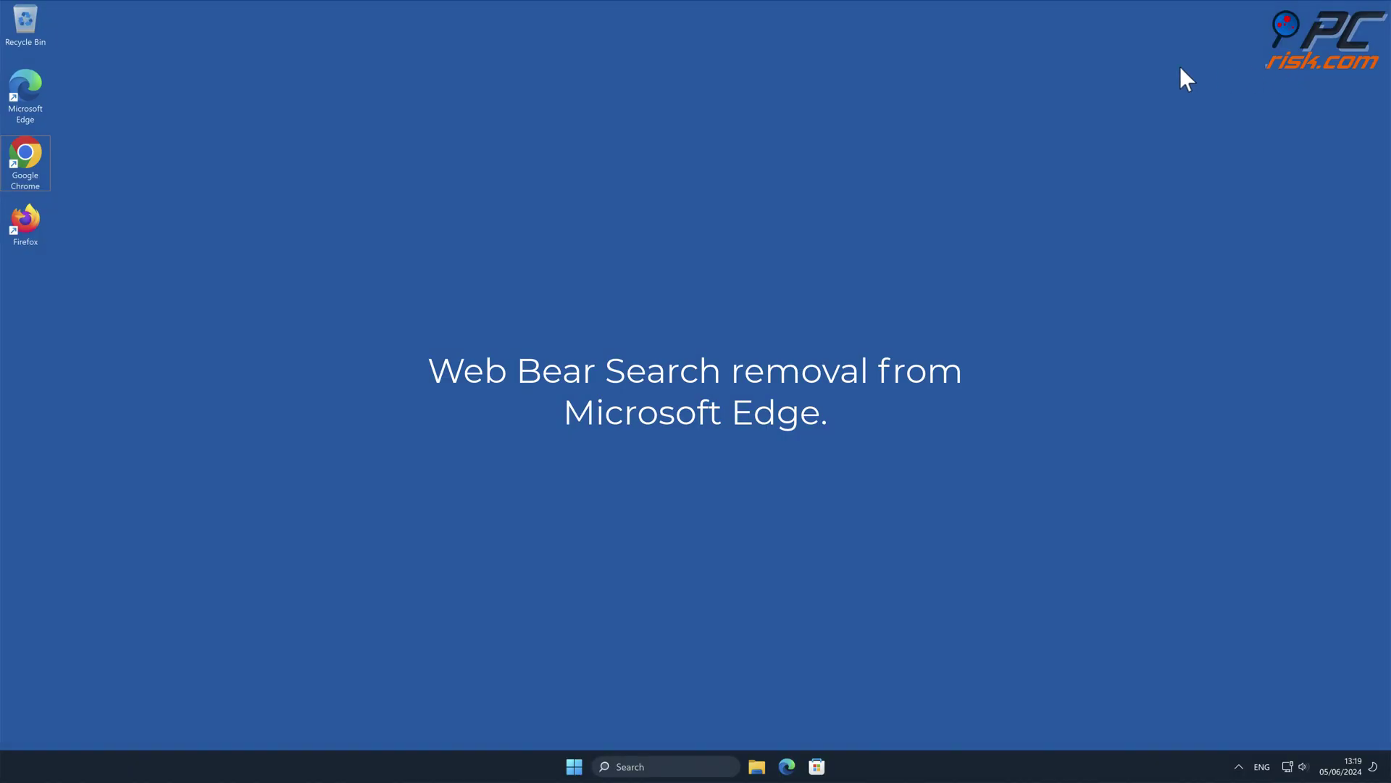
# - Launch Edge and remove the Web Bear Search extension from its Manage extensions page
pyautogui.doubleClick(33, 89)
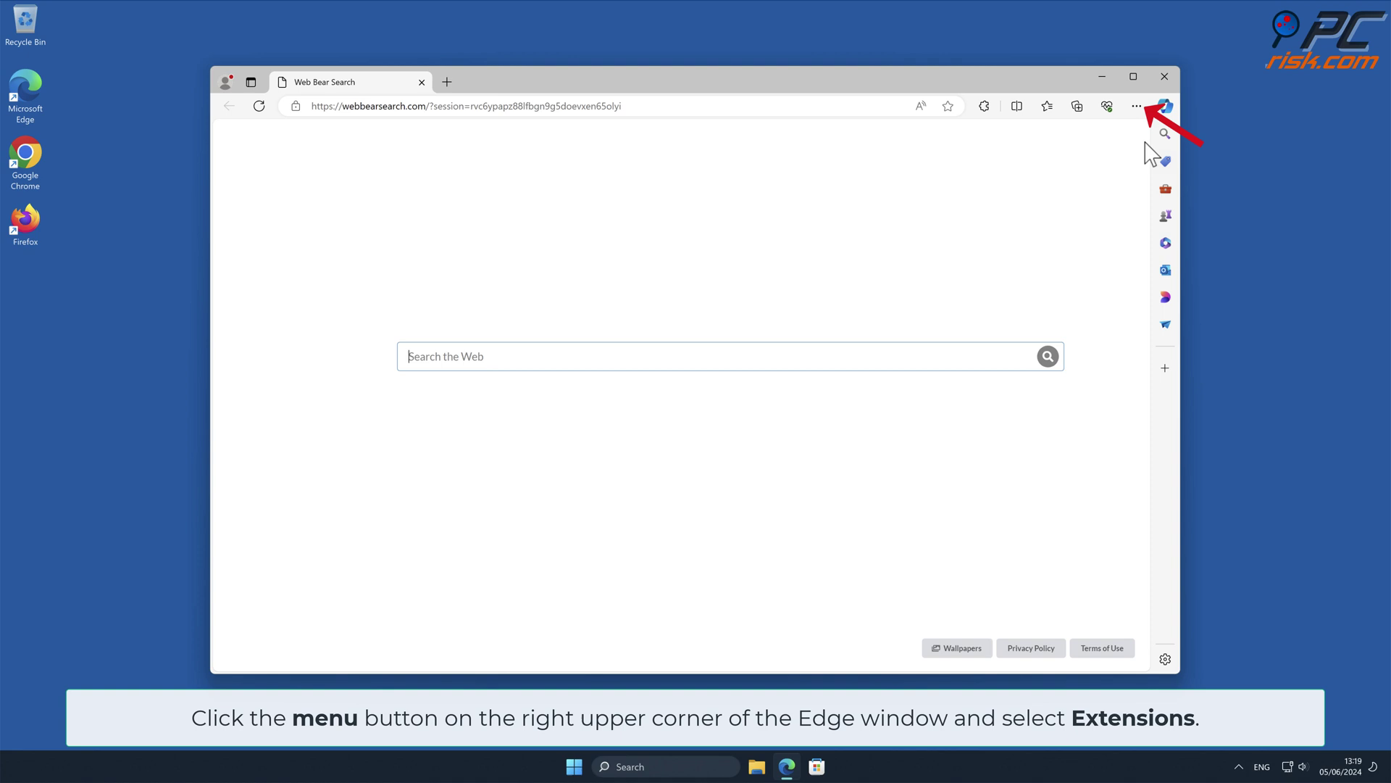
pyautogui.click(1136, 107)
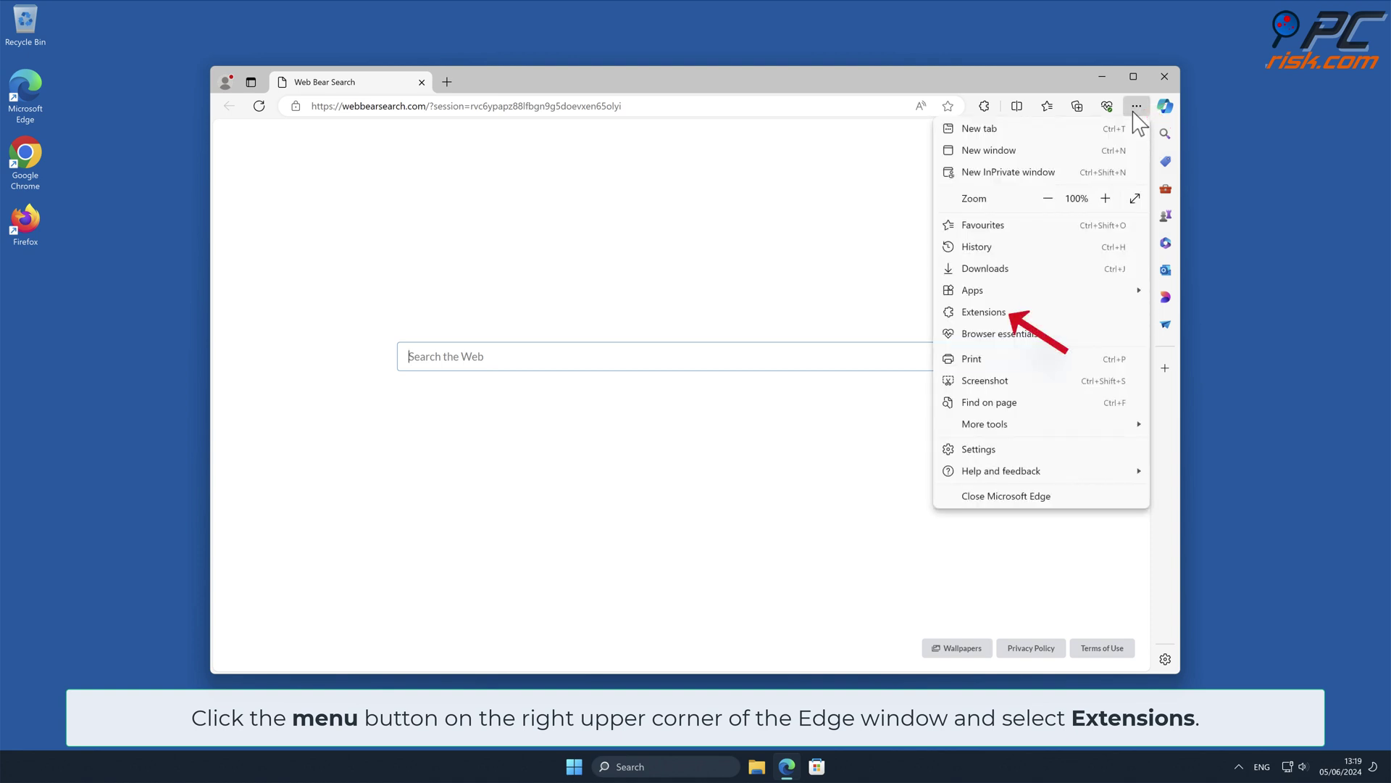
pyautogui.click(1027, 314)
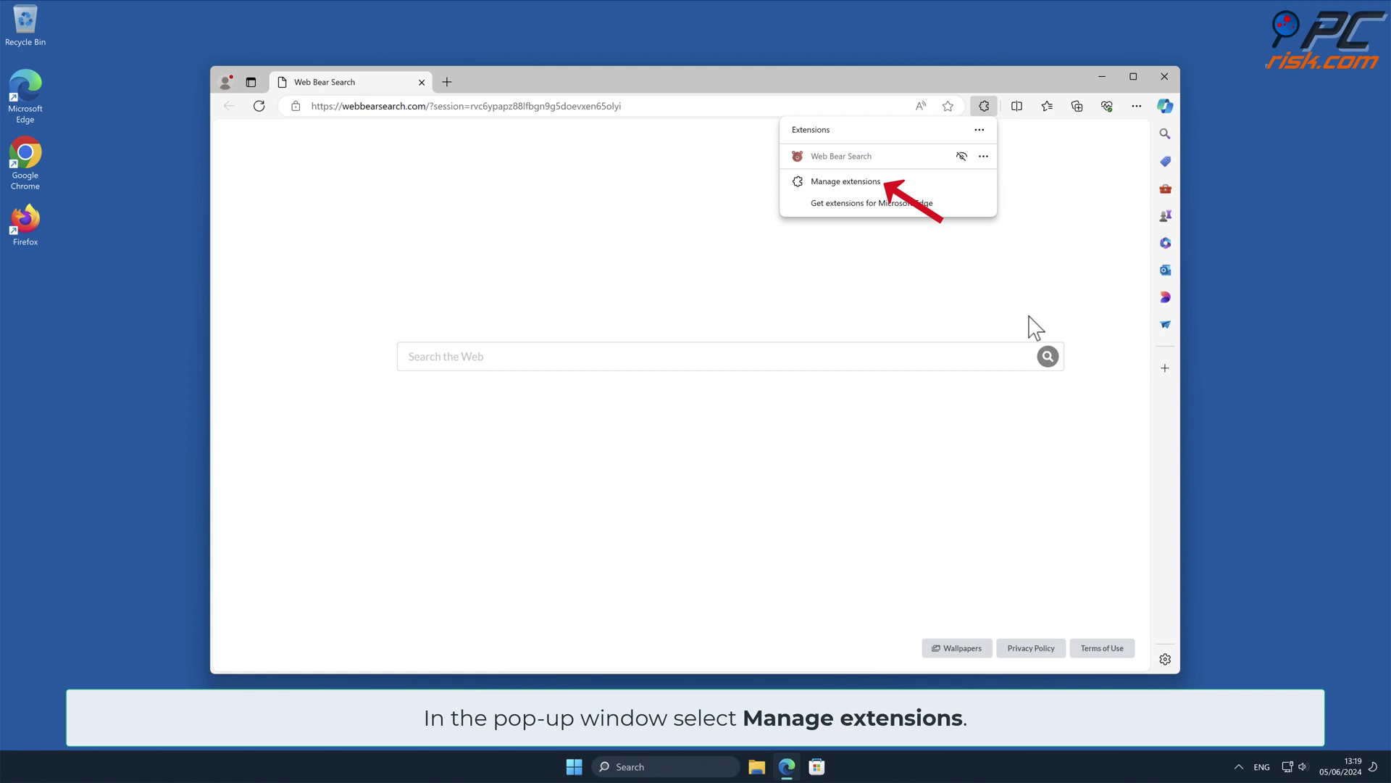
pyautogui.click(890, 183)
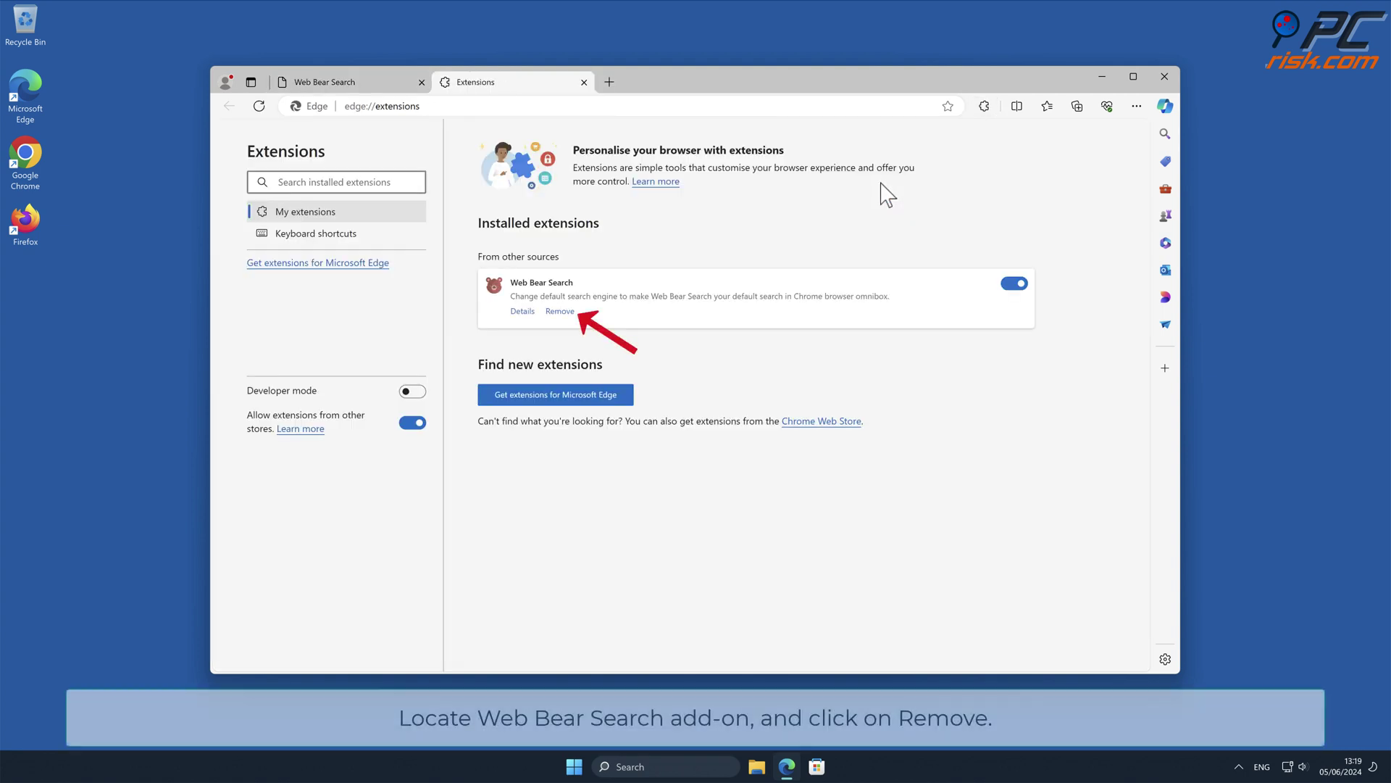
pyautogui.click(566, 312)
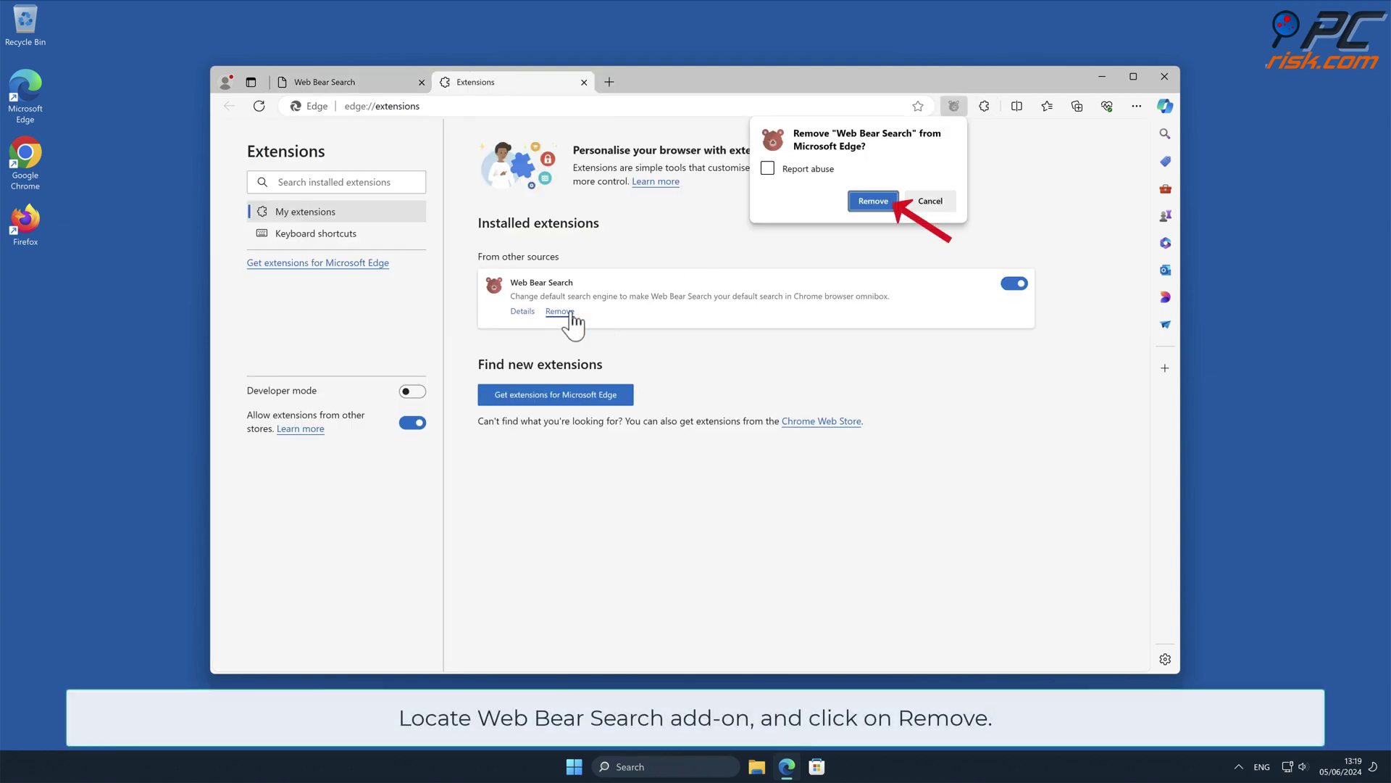
pyautogui.click(891, 204)
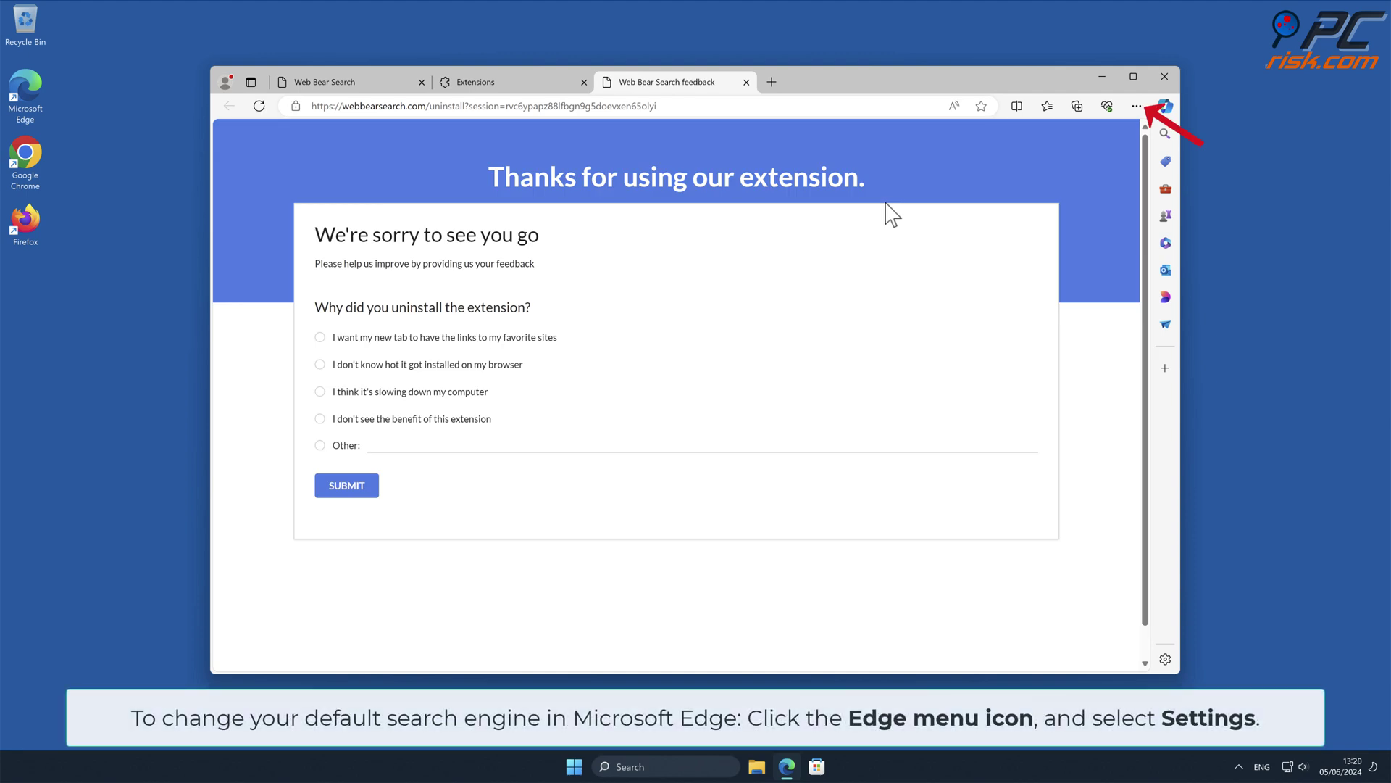
# - Go to Edge's Privacy, search, and services > Address bar and search > Manage search engines page
pyautogui.click(1135, 108)
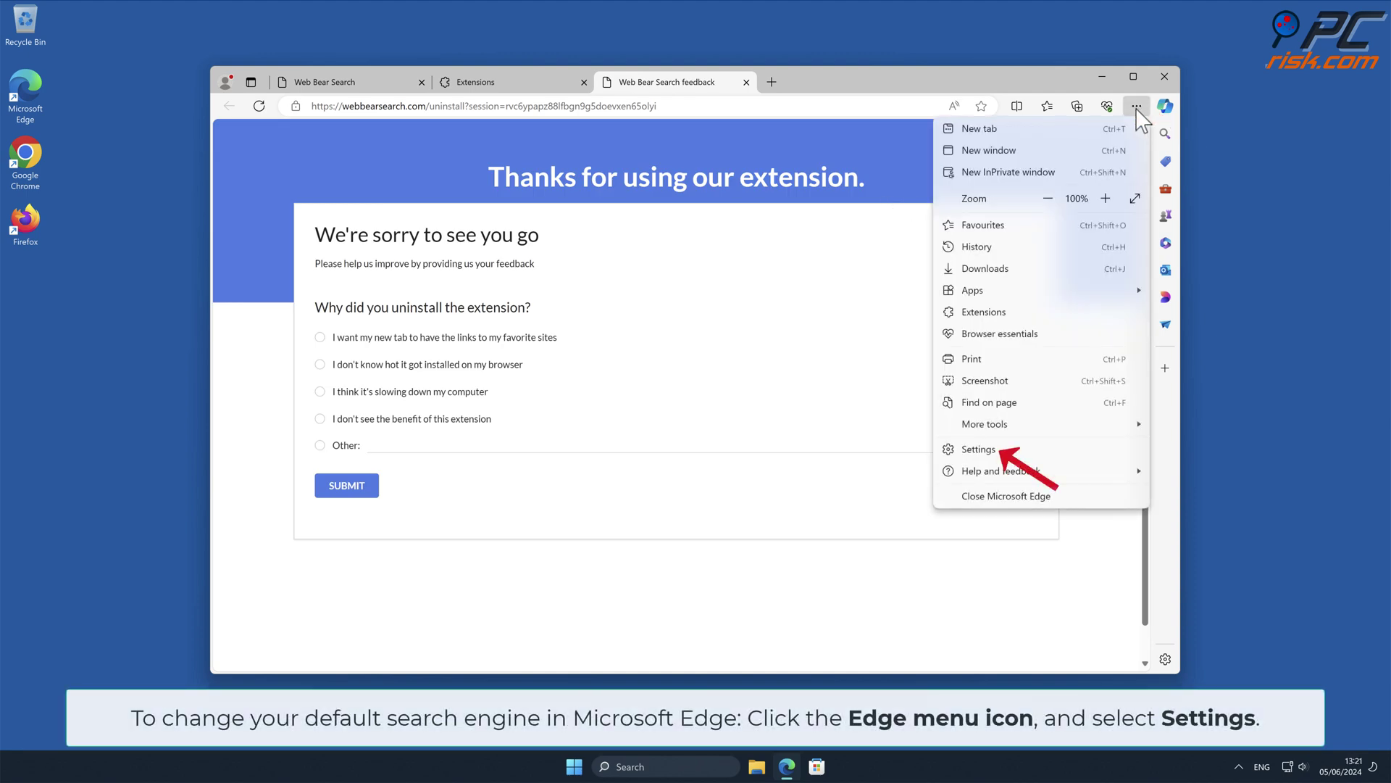
pyautogui.click(1000, 451)
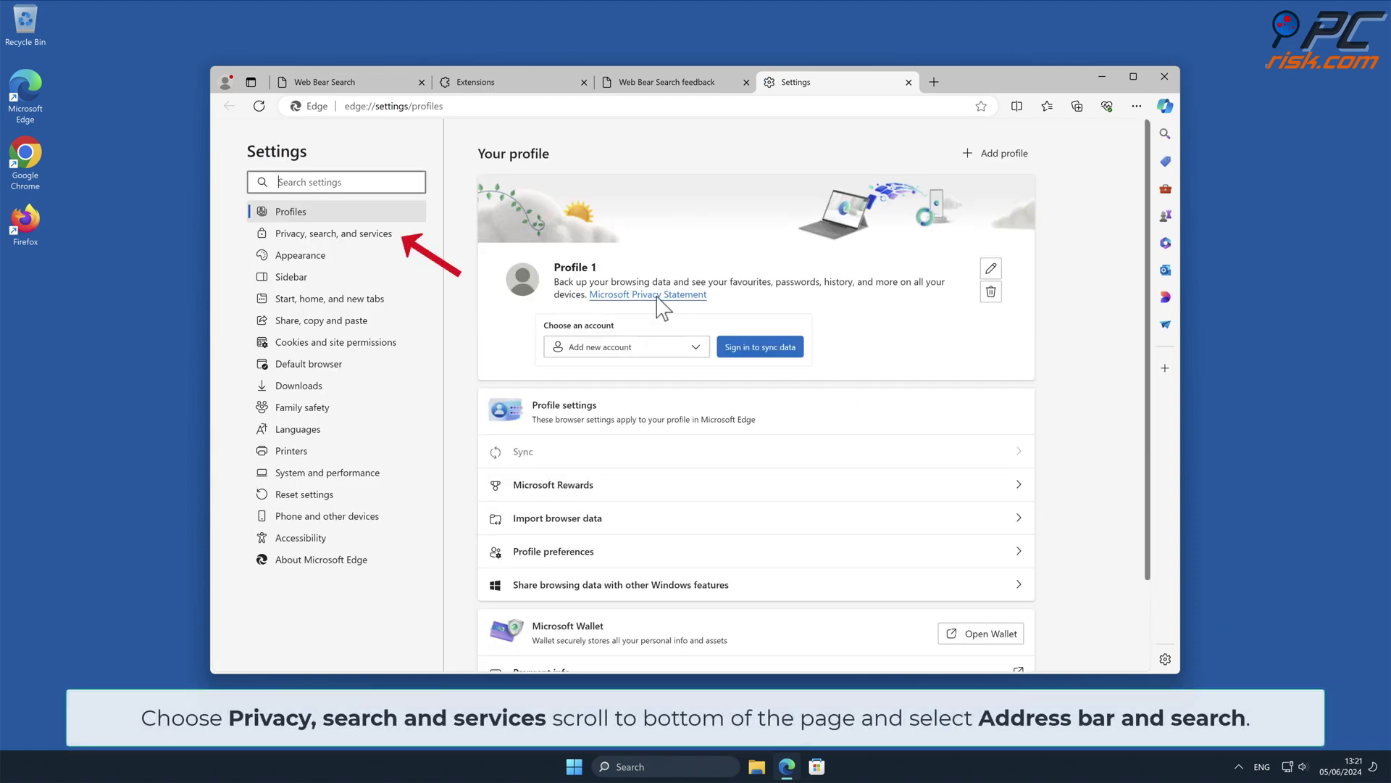
pyautogui.click(401, 235)
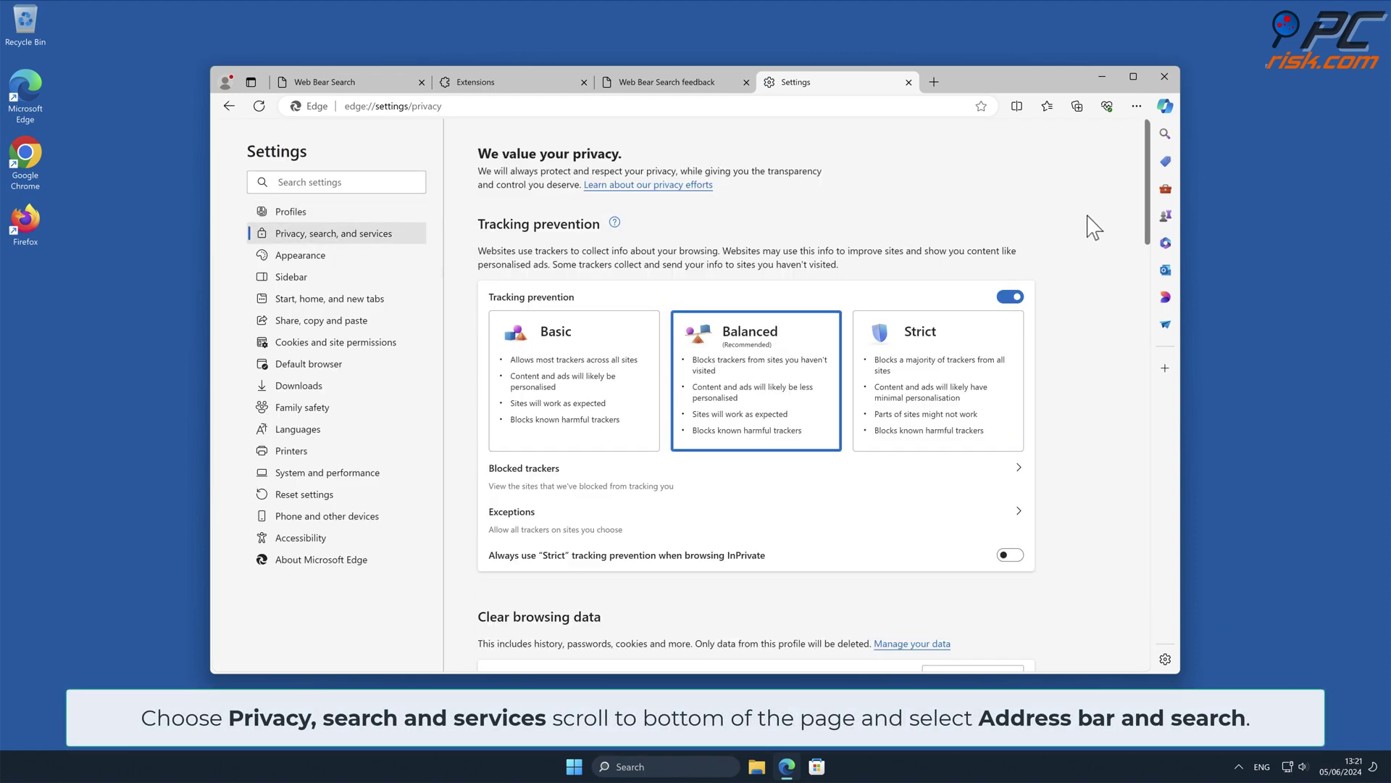
pyautogui.moveTo(1146, 181); pyautogui.dragTo(1152, 641)
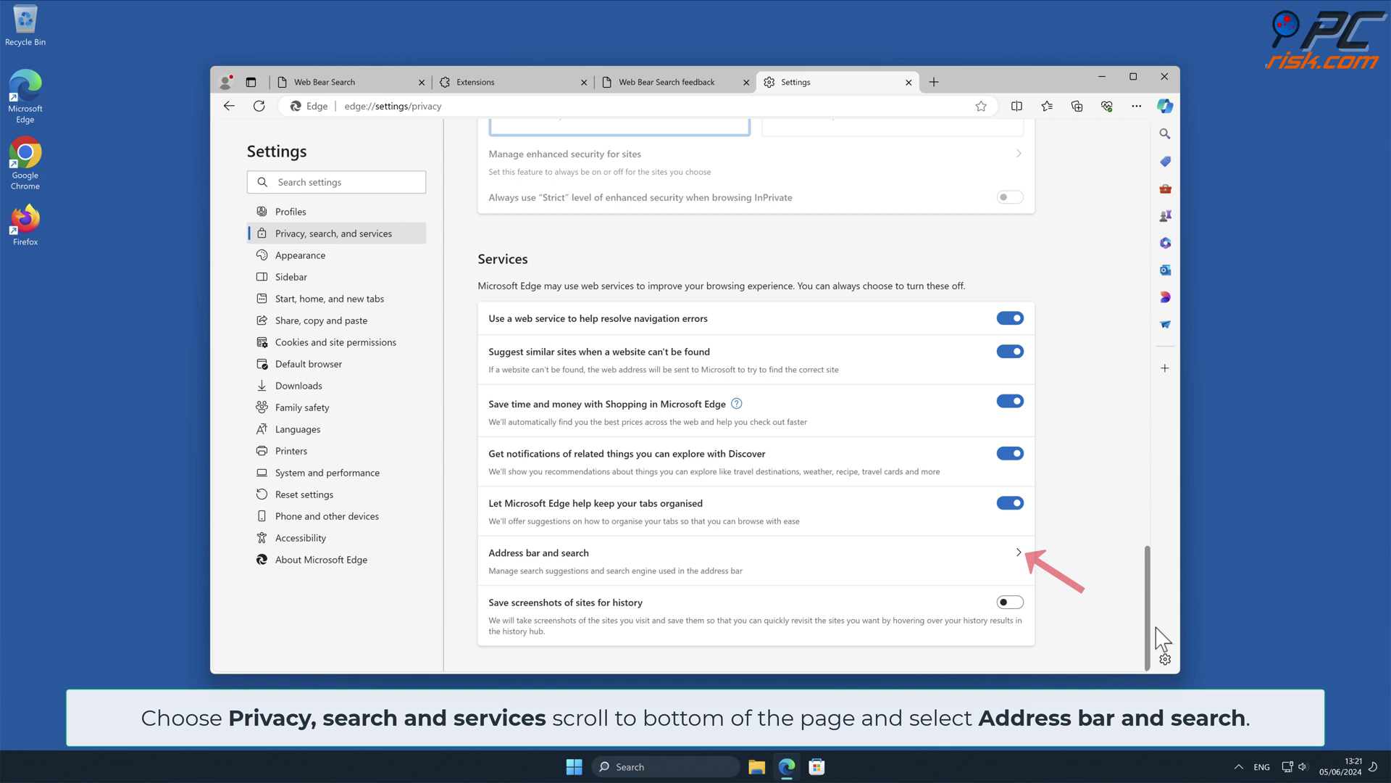
pyautogui.click(1026, 553)
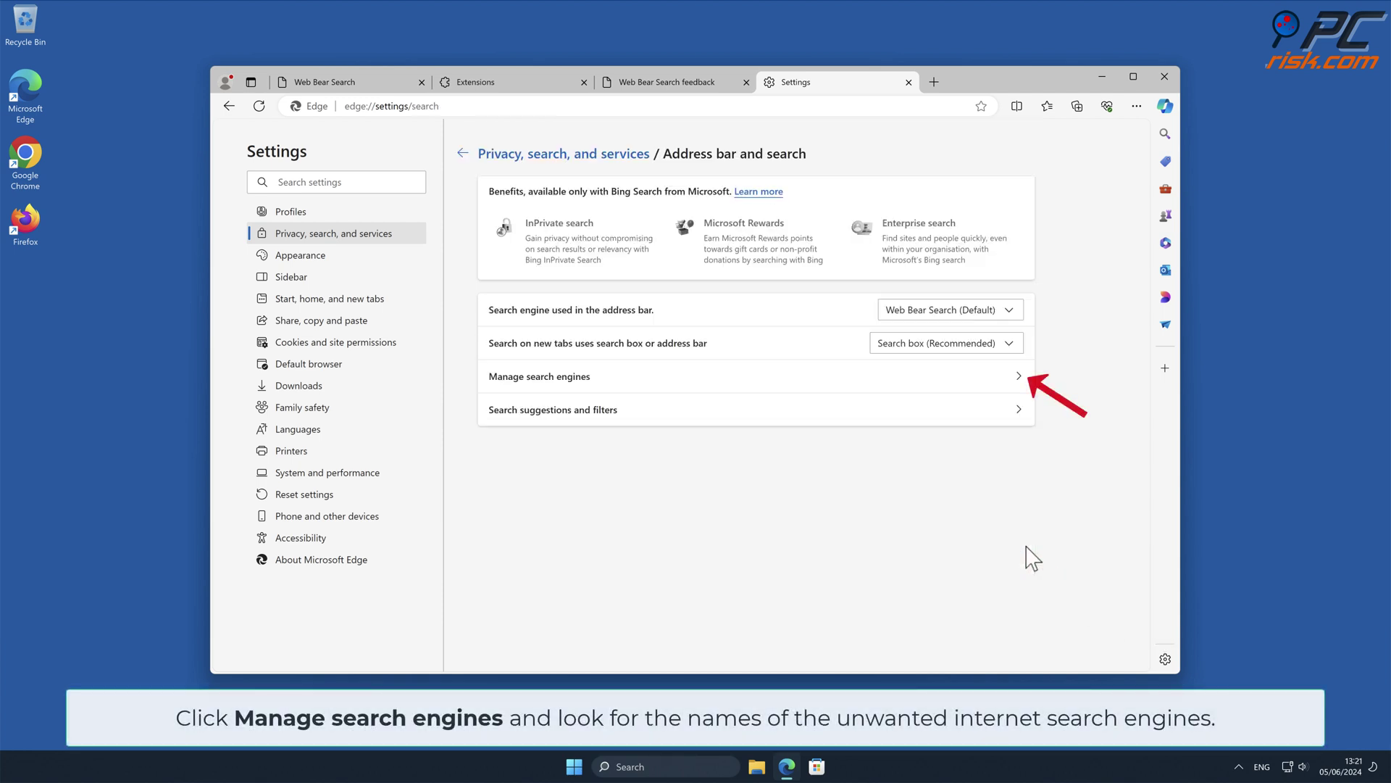
pyautogui.click(1019, 380)
# - Make Bing Edge's default search engine and remove the Web Bear Search entry
pyautogui.click(1019, 376)
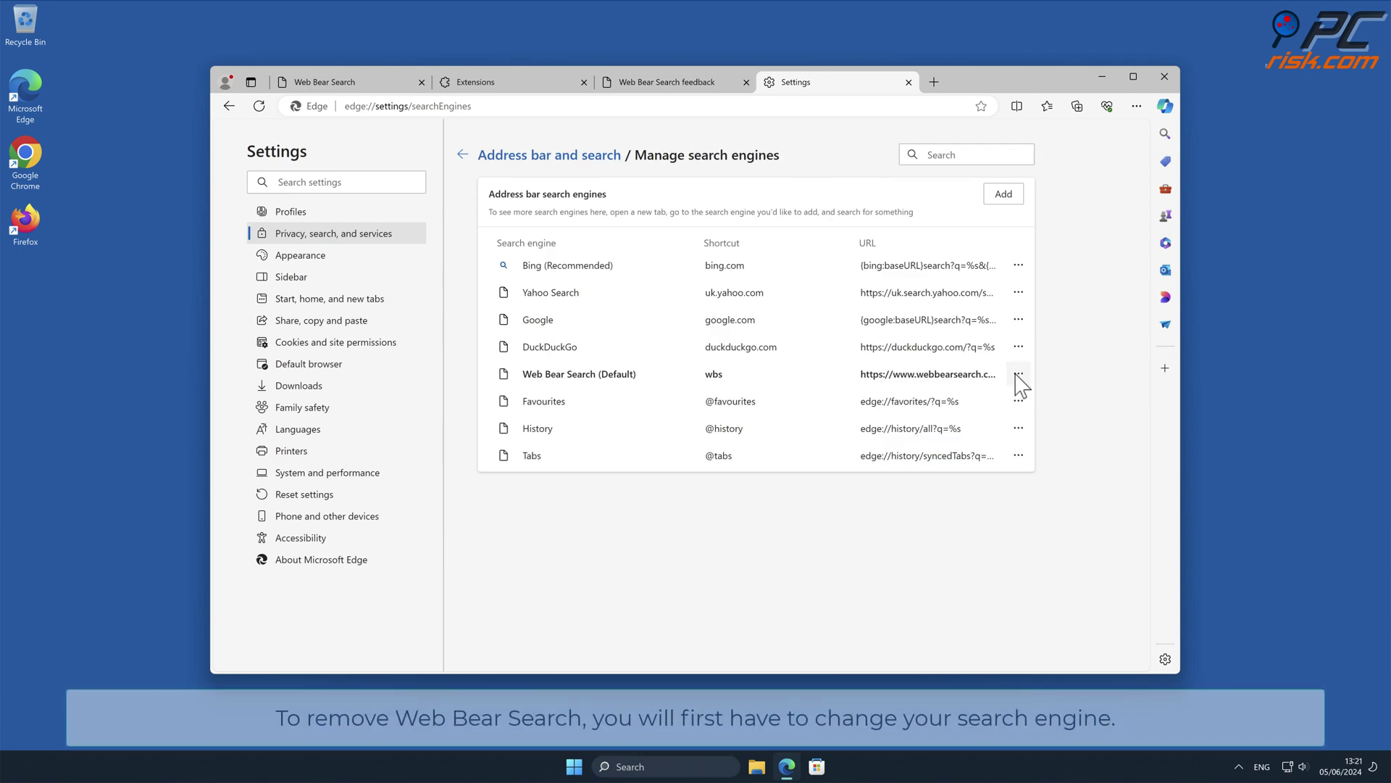
pyautogui.click(1120, 384)
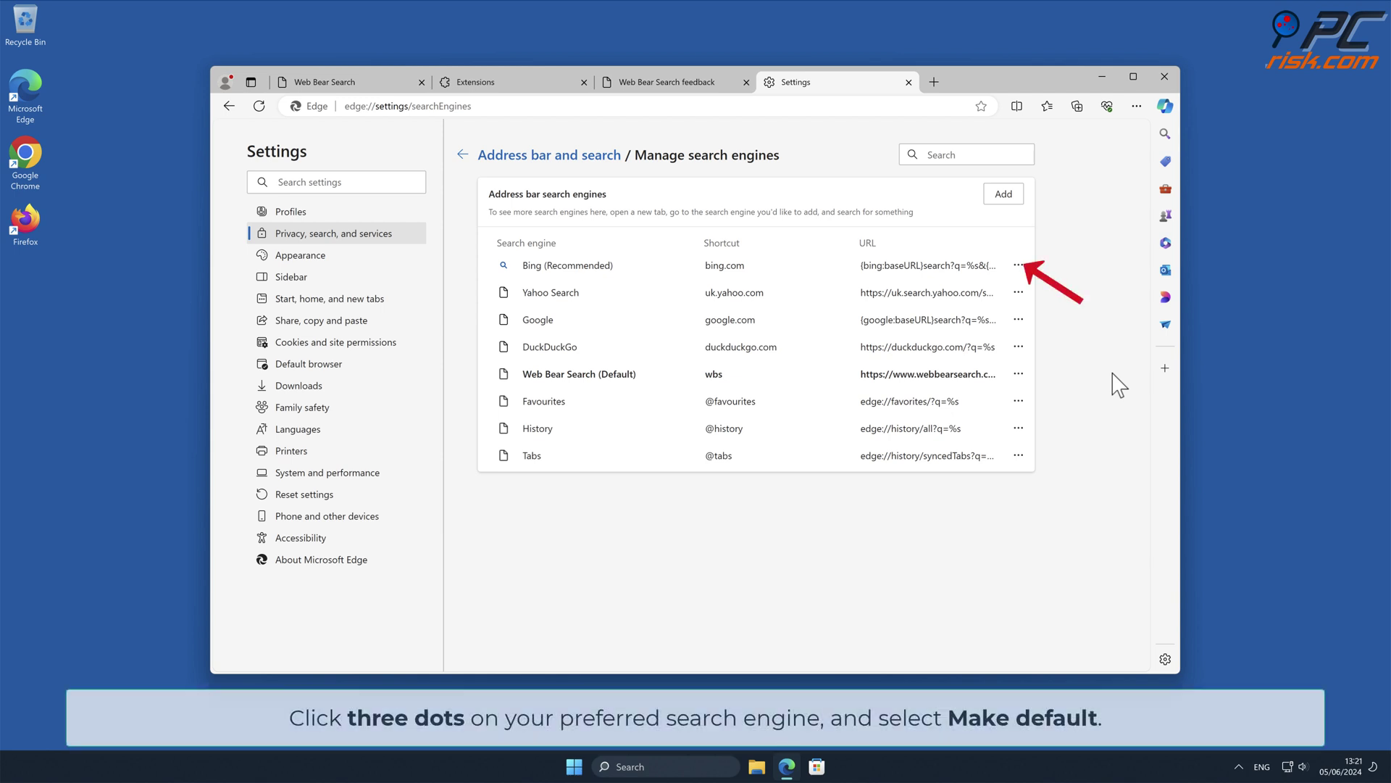
pyautogui.click(1019, 266)
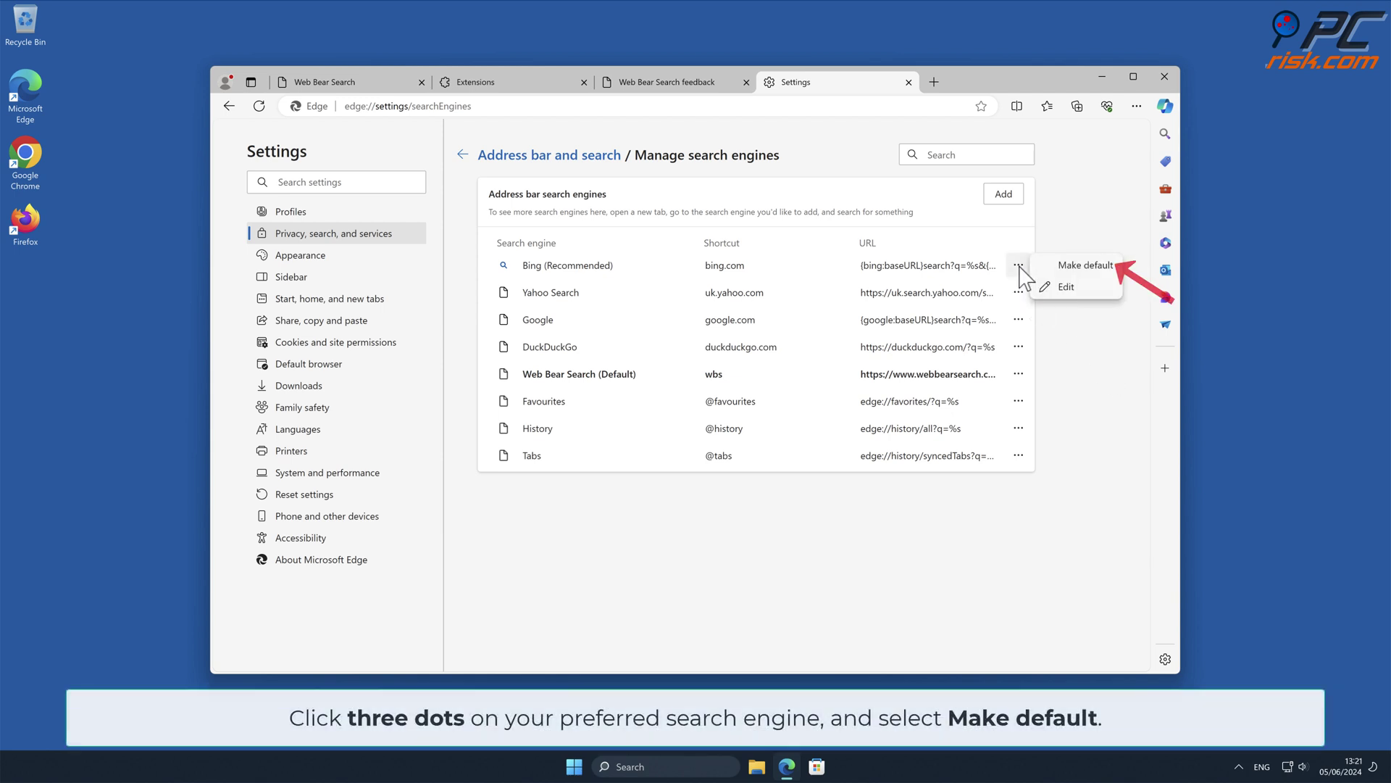
pyautogui.click(1081, 265)
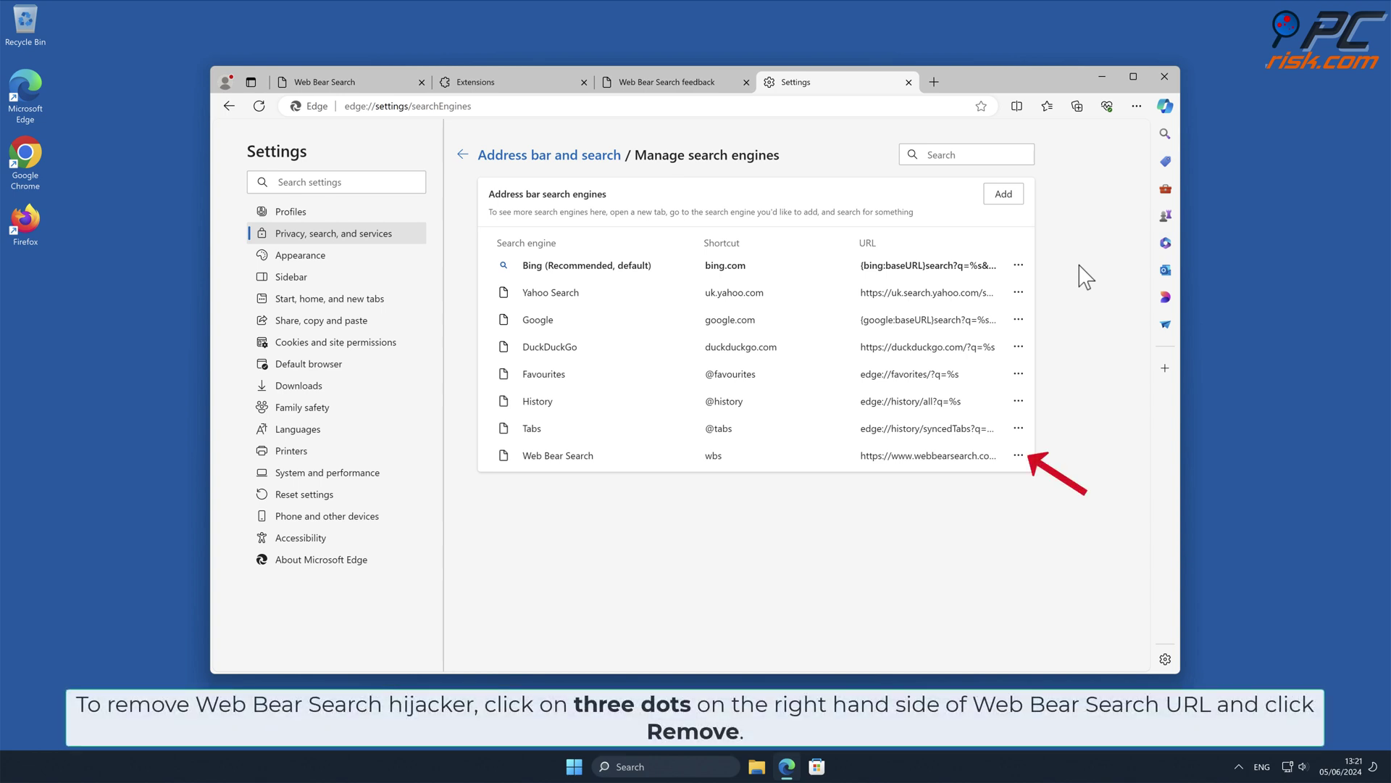
pyautogui.click(1019, 455)
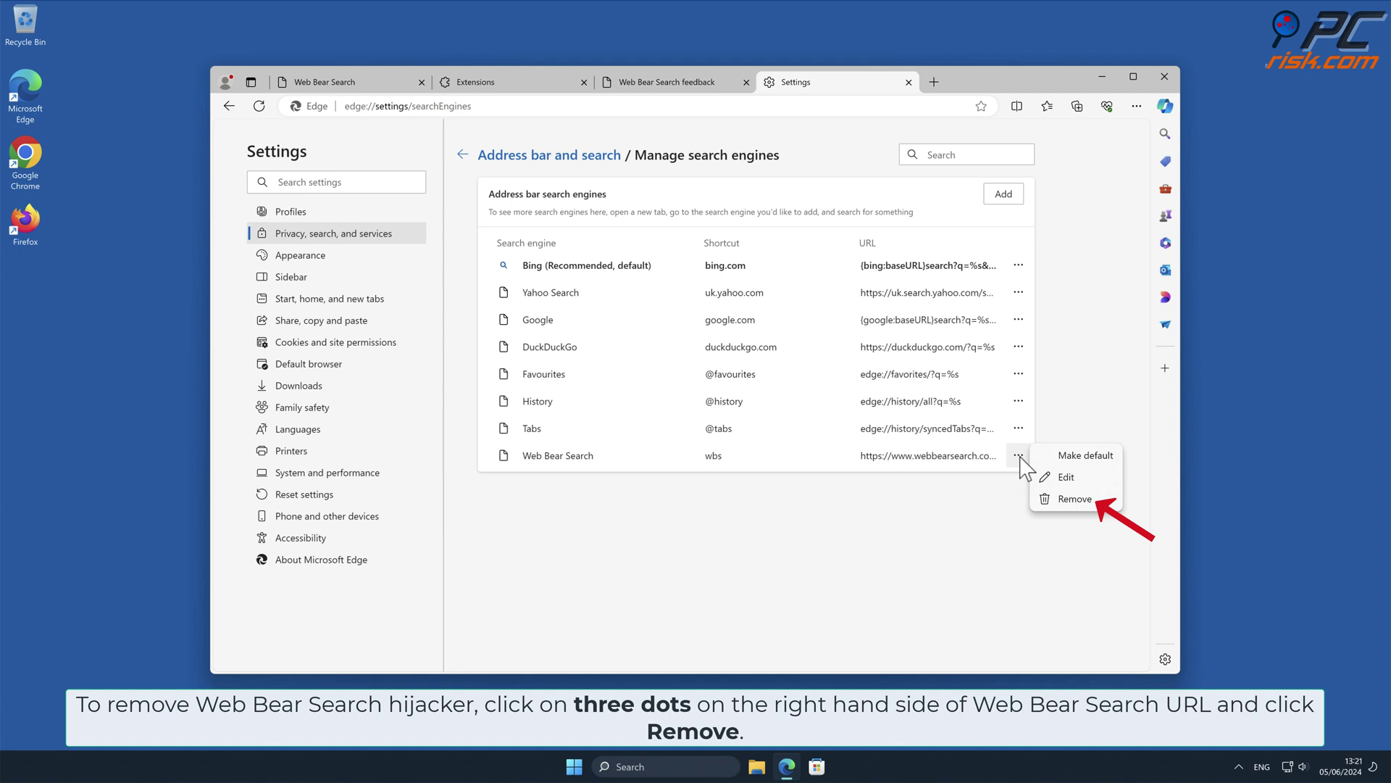
pyautogui.click(1079, 499)
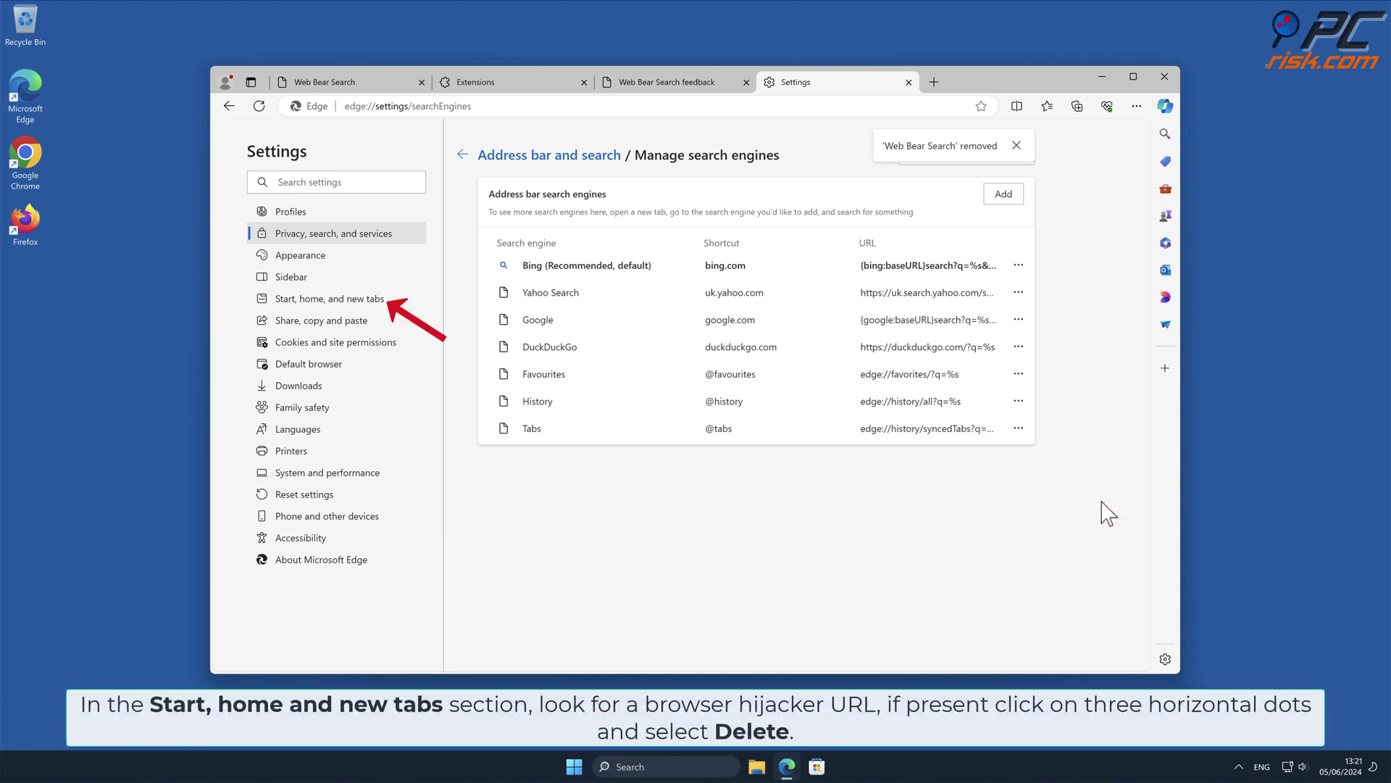
# - Delete the webbearsearch.com page under Start, home, and new tabs, then close Edge
pyautogui.click(382, 303)
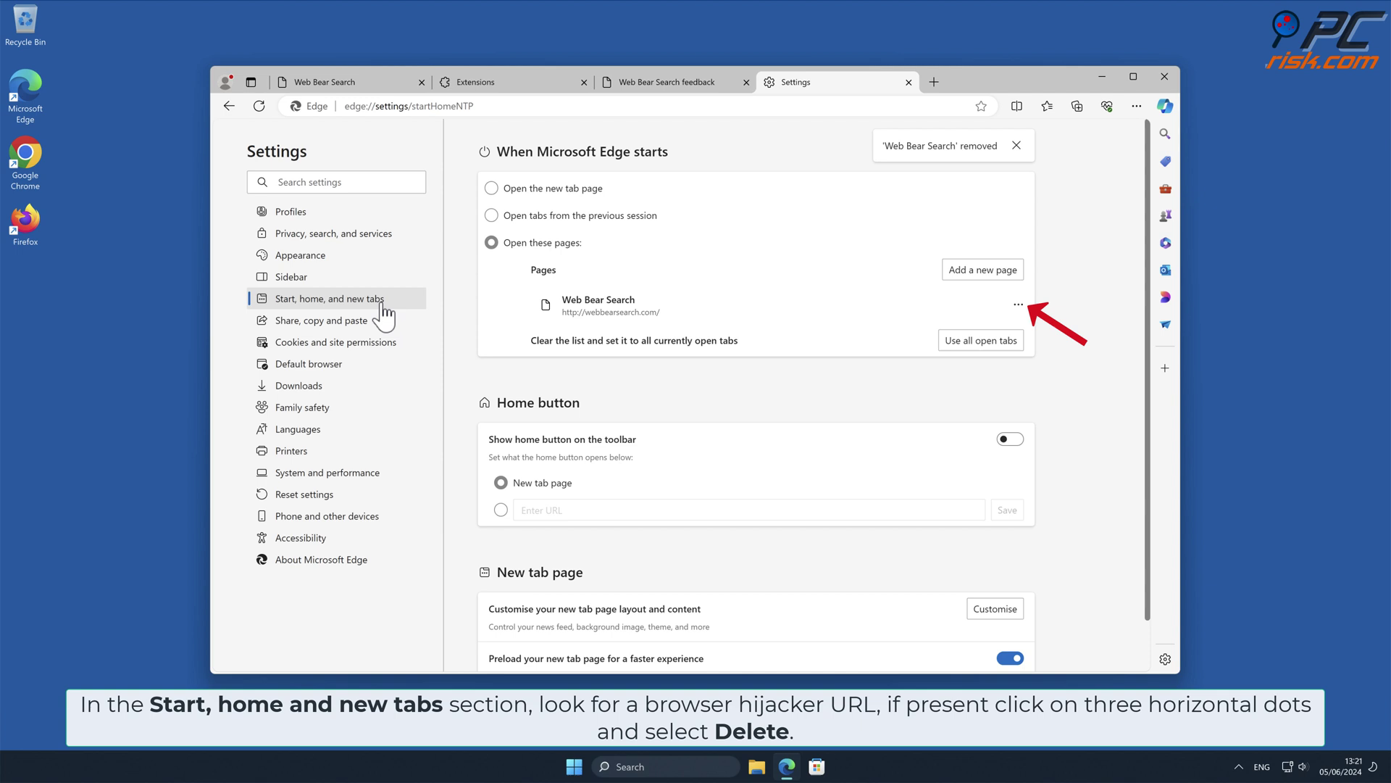
pyautogui.click(1018, 304)
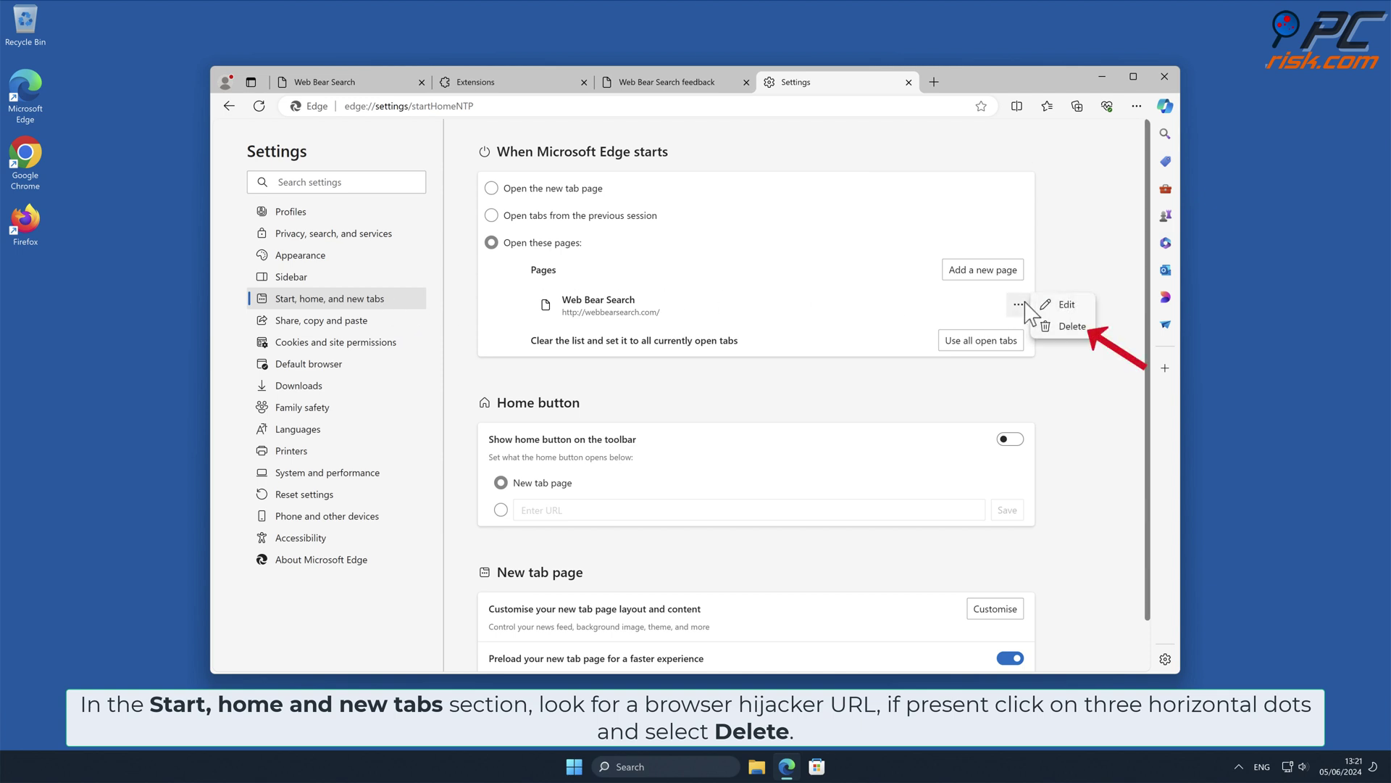
pyautogui.click(1072, 326)
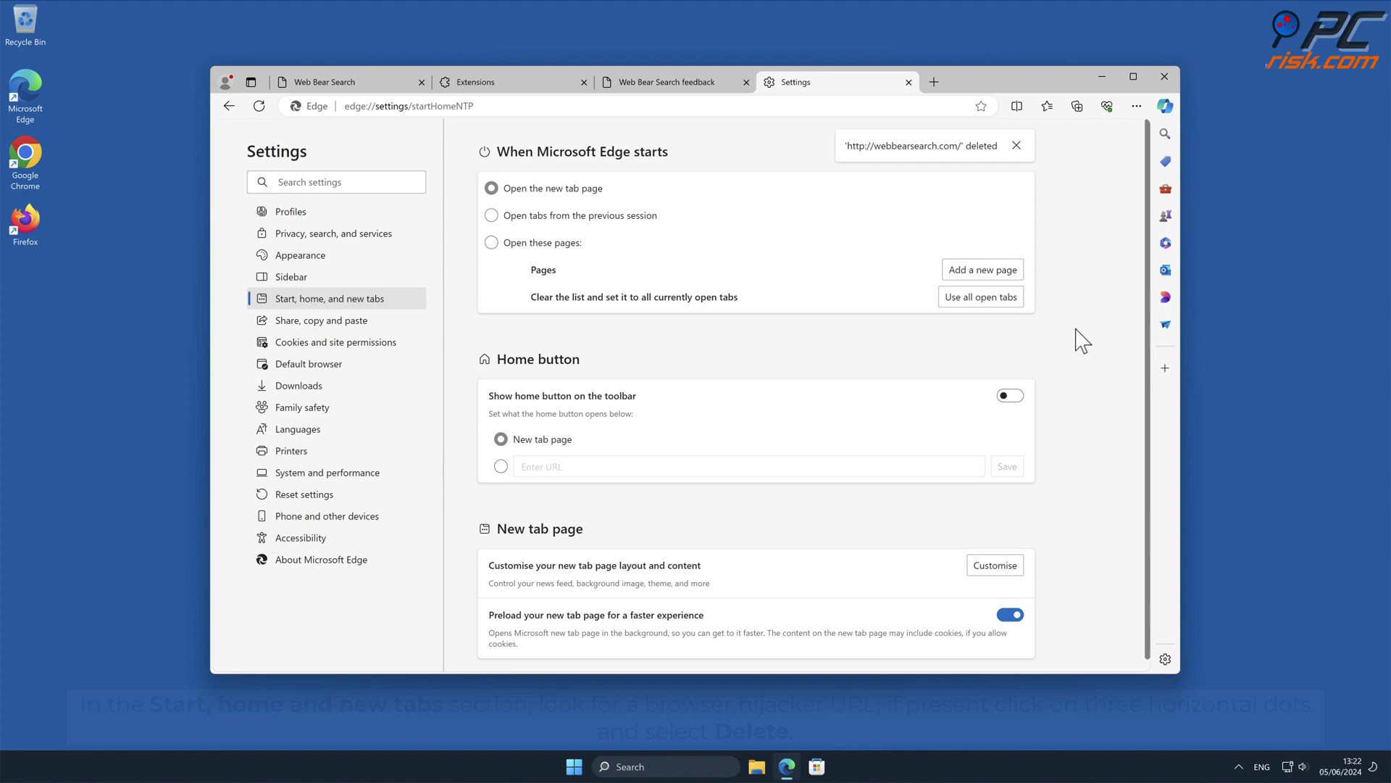
pyautogui.click(1165, 77)
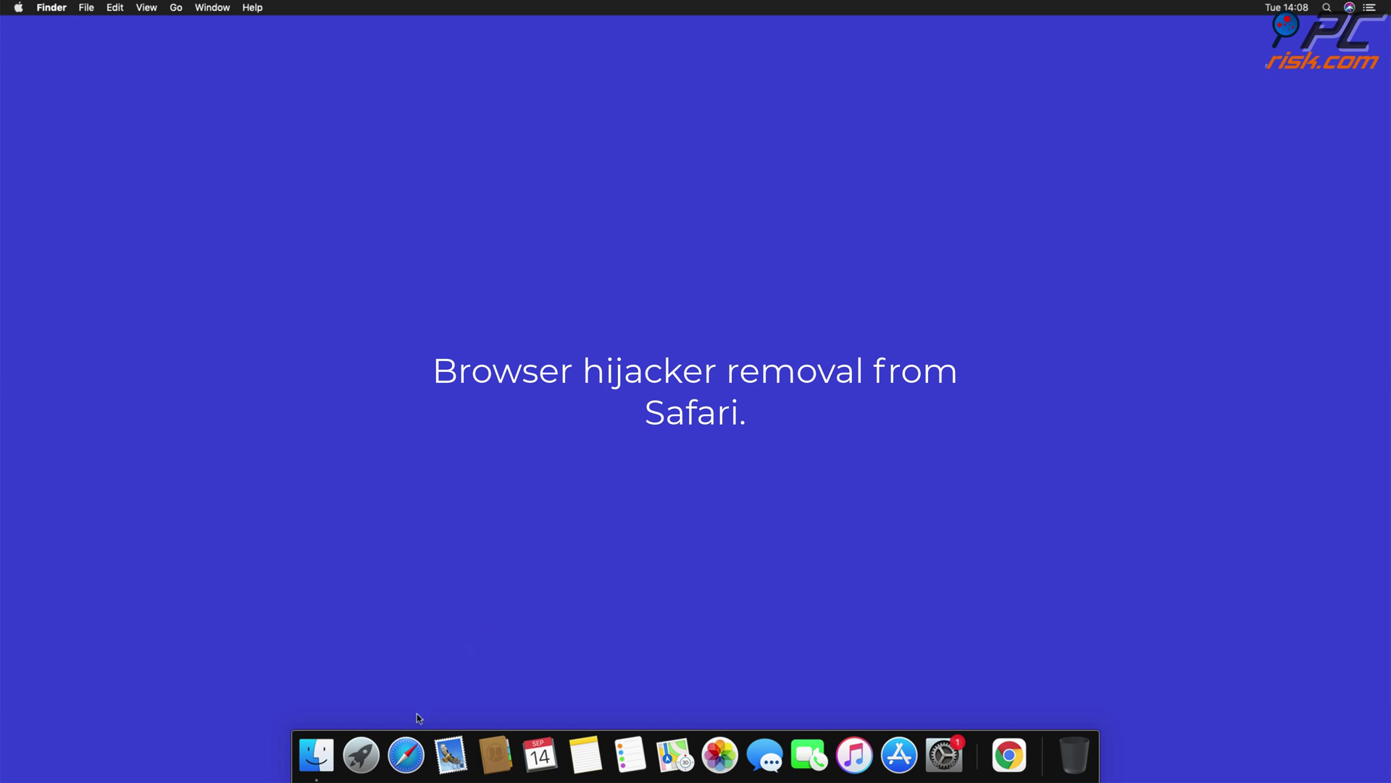
# - Launch Safari from the Dock and open Safari > Preferences
pyautogui.click(406, 755)
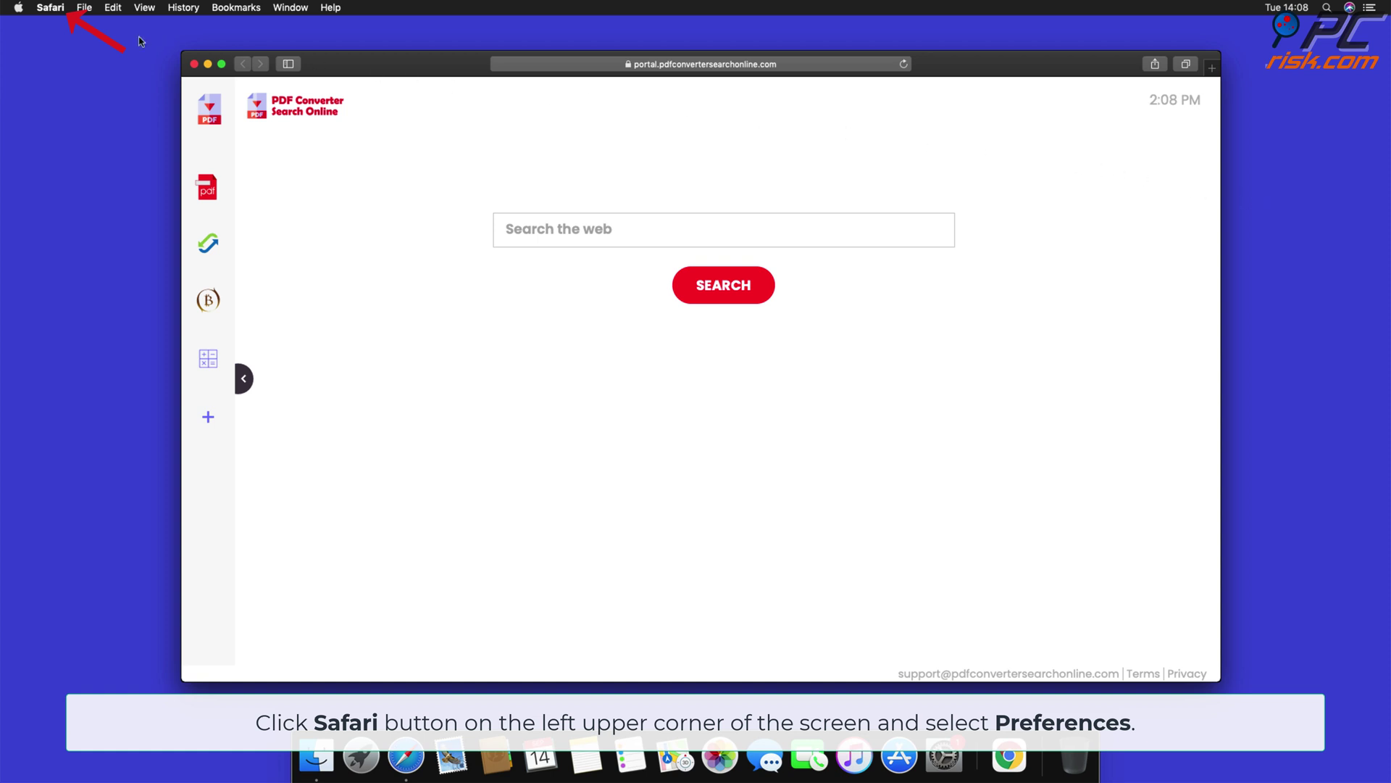
pyautogui.click(50, 8)
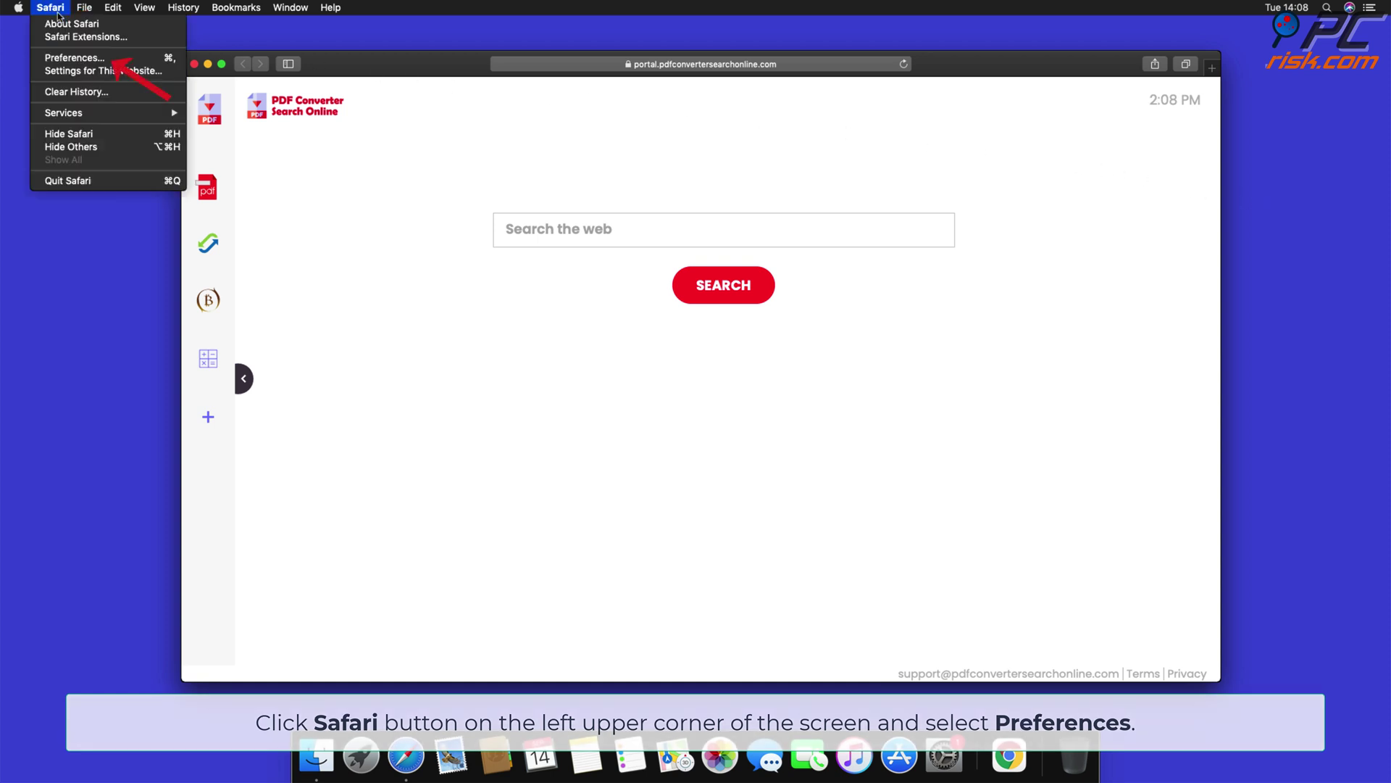
pyautogui.click(75, 58)
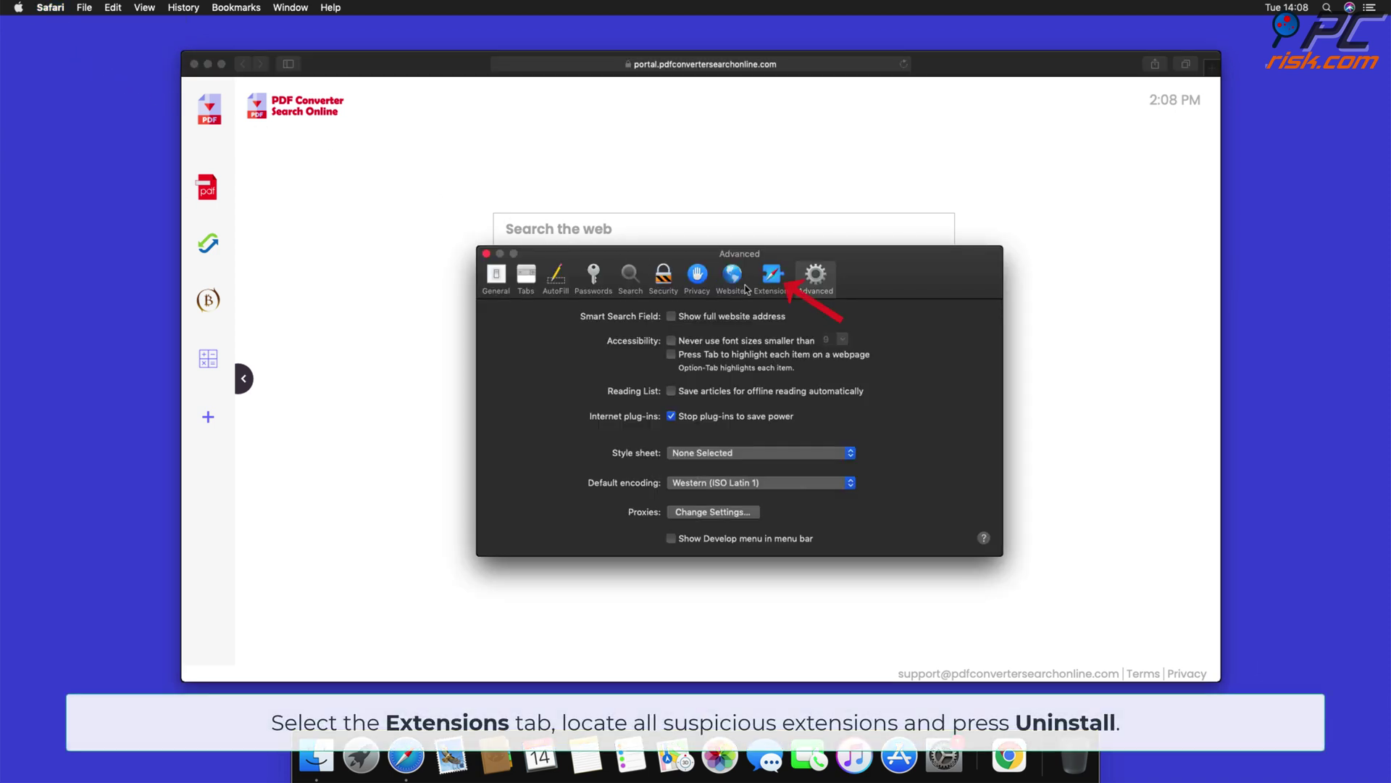
# - Uninstall the Top Results extension and drag its app from Finder to the Trash
pyautogui.click(769, 284)
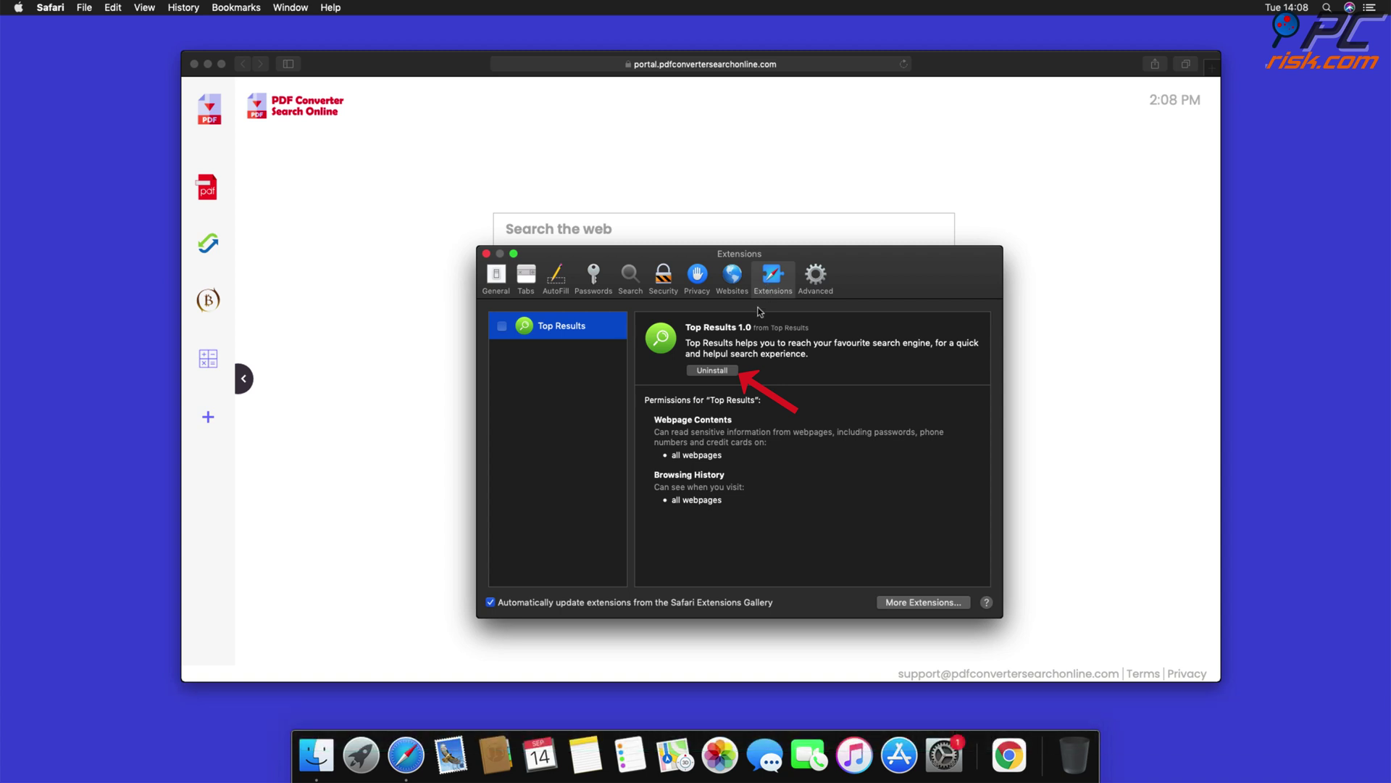
pyautogui.click(712, 370)
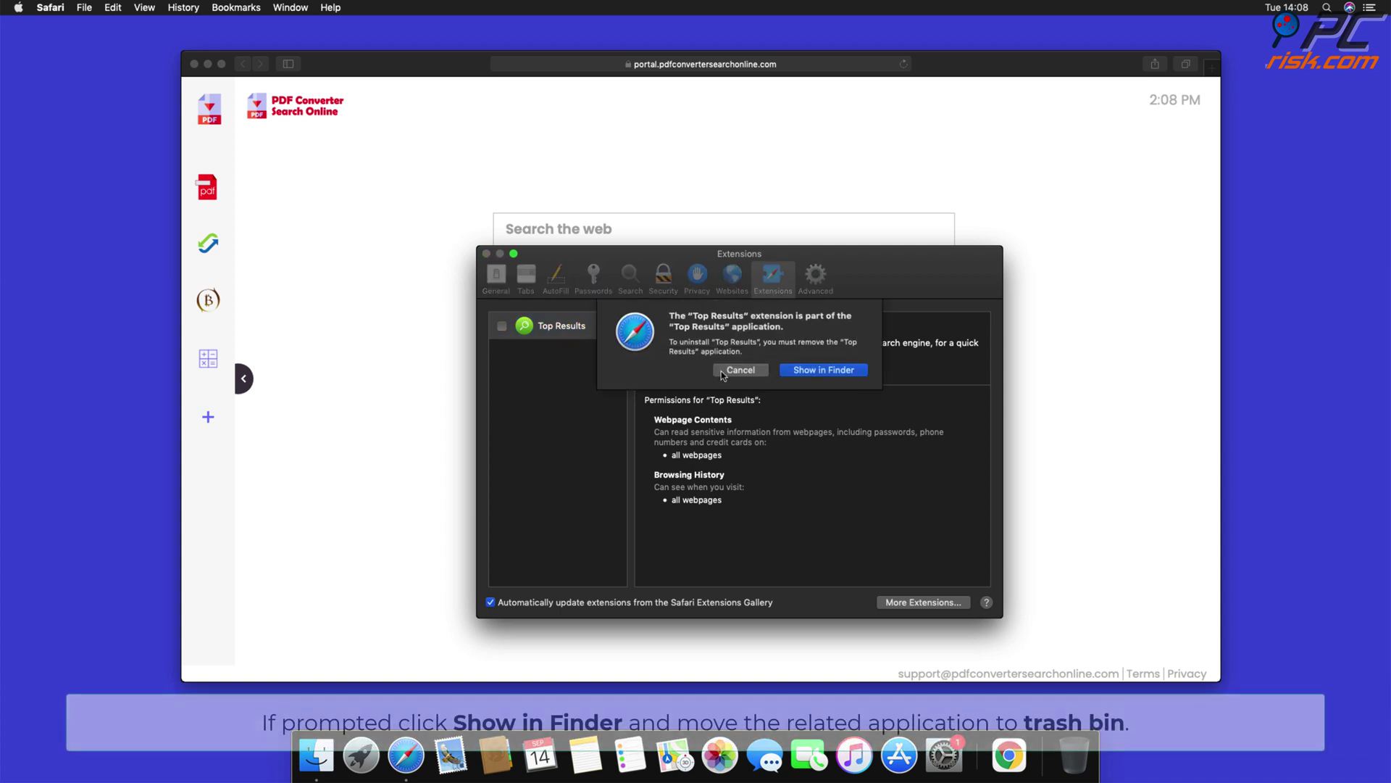
pyautogui.click(823, 371)
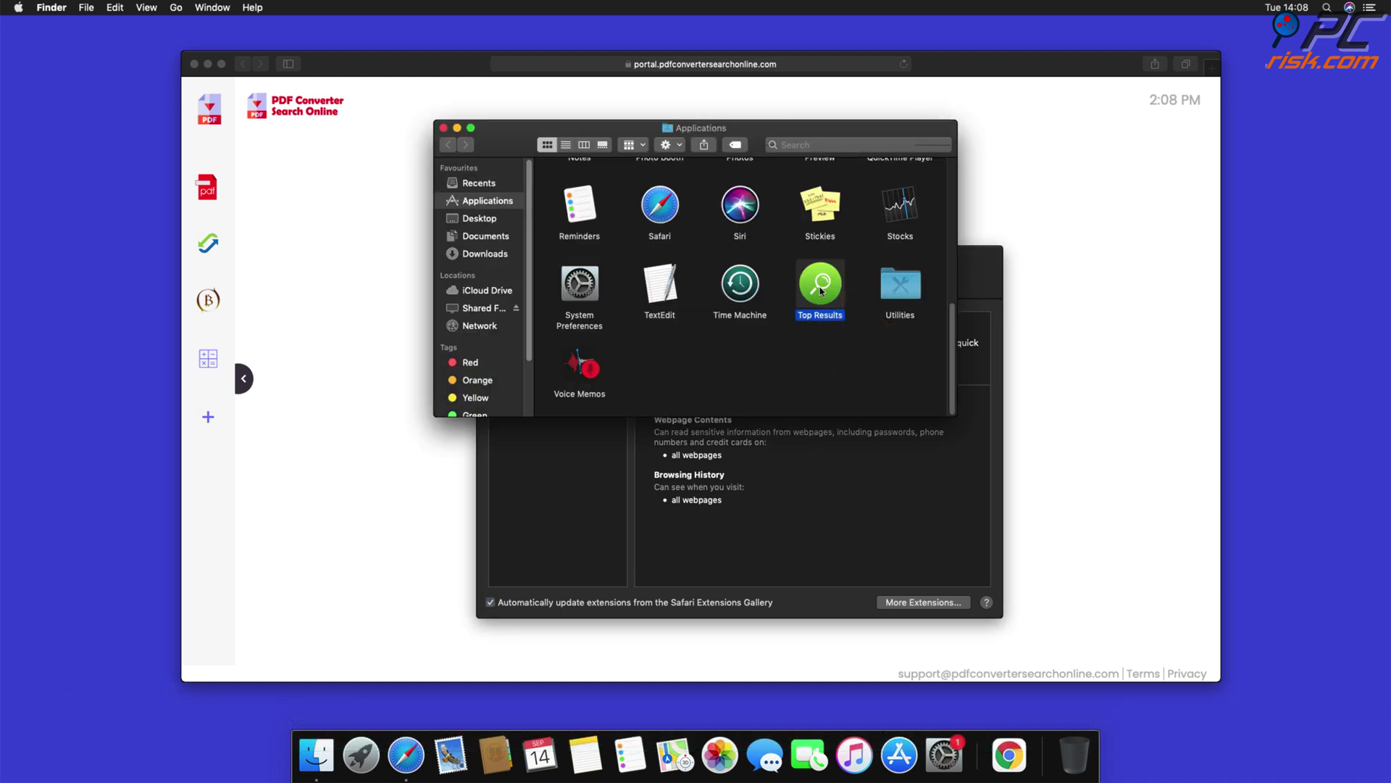
pyautogui.moveTo(821, 292); pyautogui.dragTo(1079, 759)
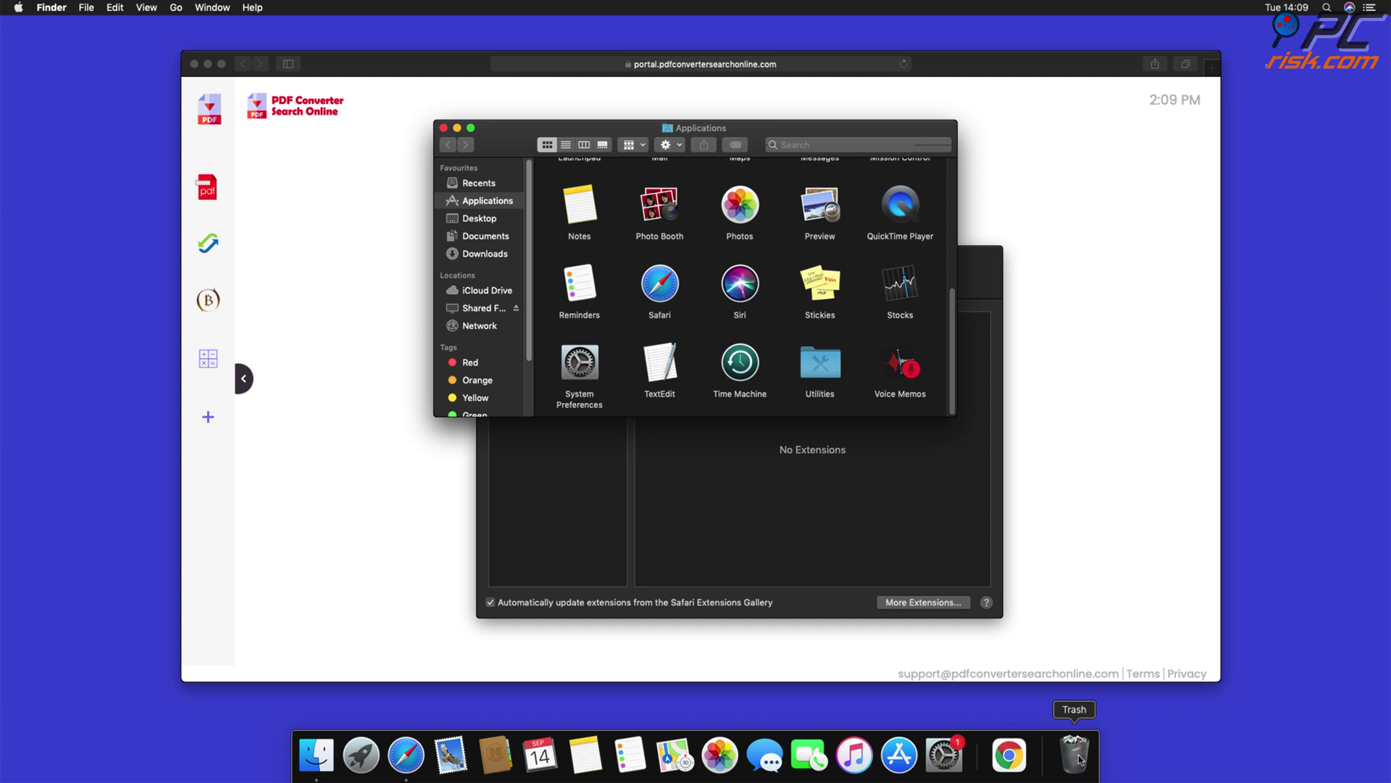
# - Close the Finder window and choose Google as Safari's search engine in the Search pane
pyautogui.click(443, 128)
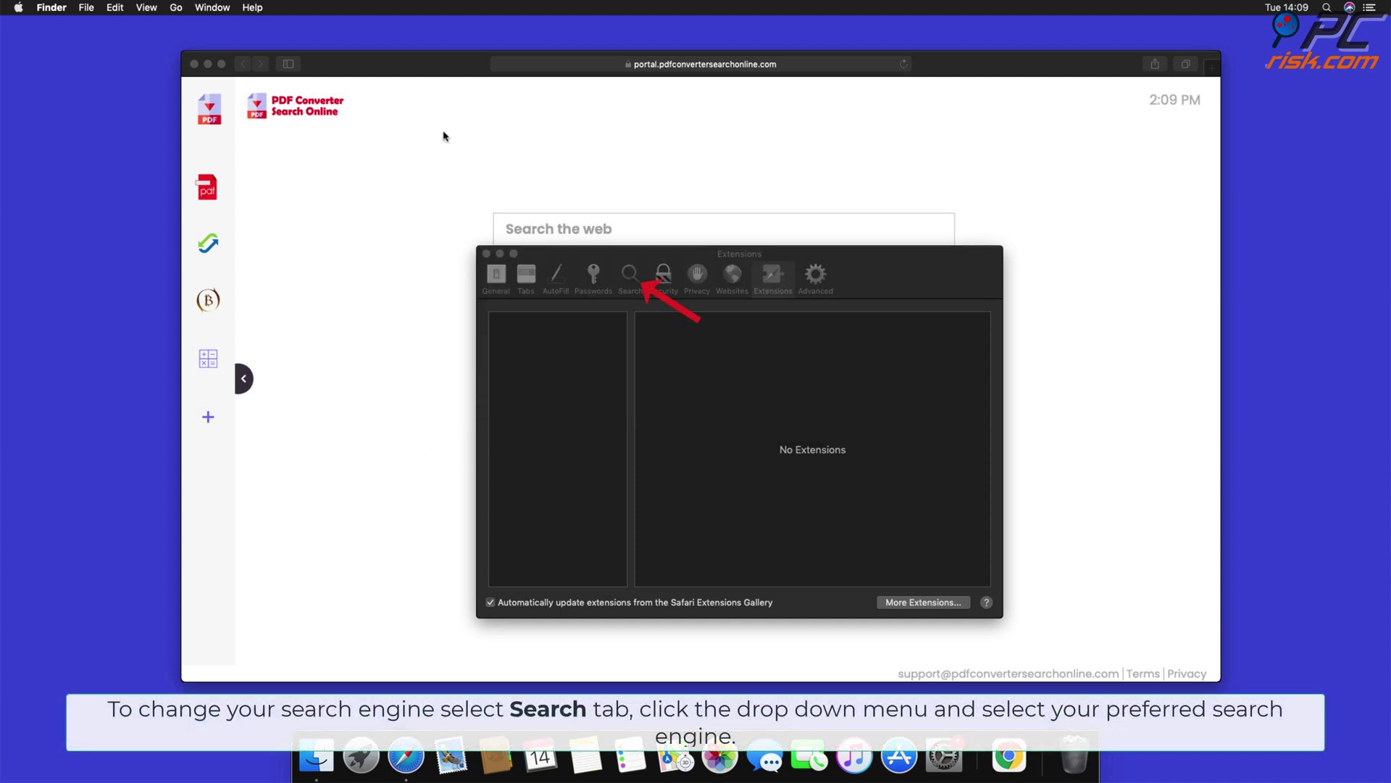
pyautogui.click(629, 280)
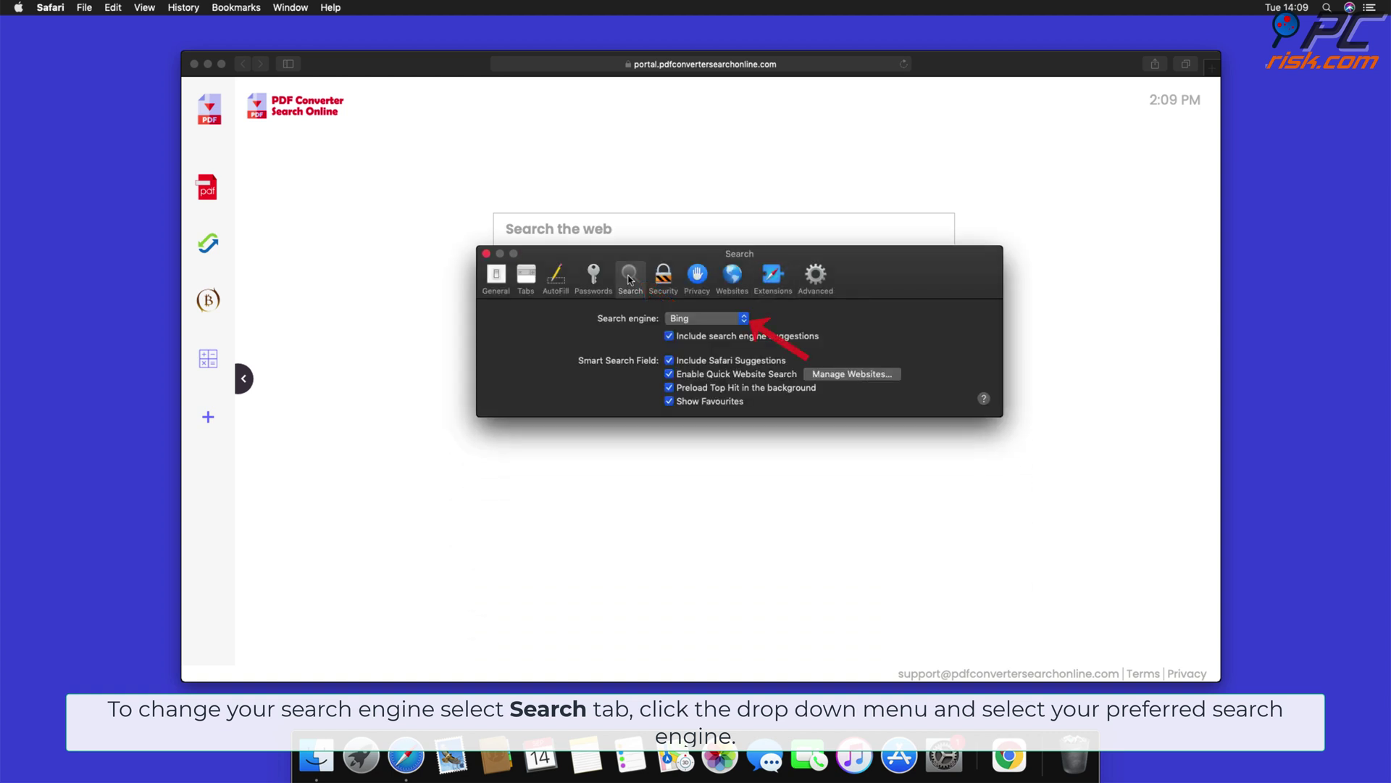
pyautogui.click(744, 320)
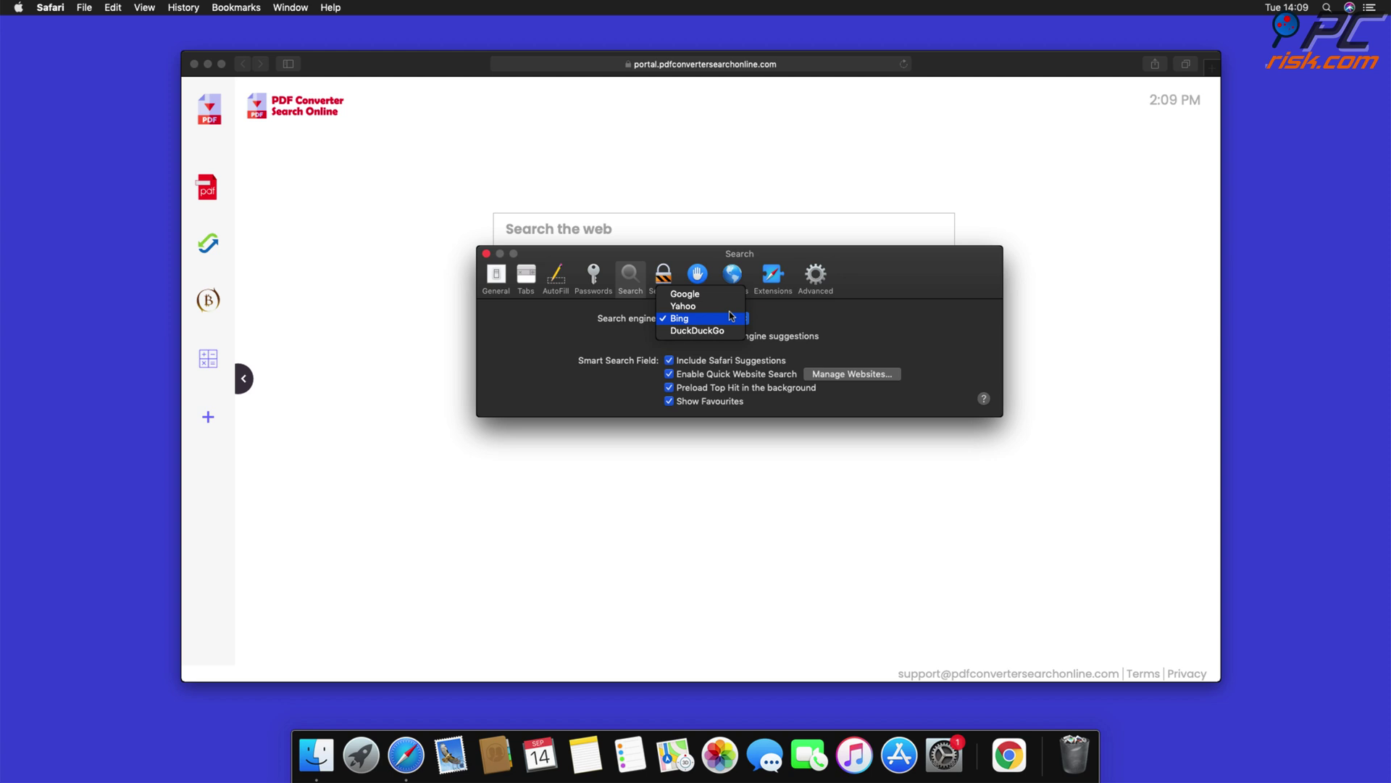
pyautogui.click(698, 295)
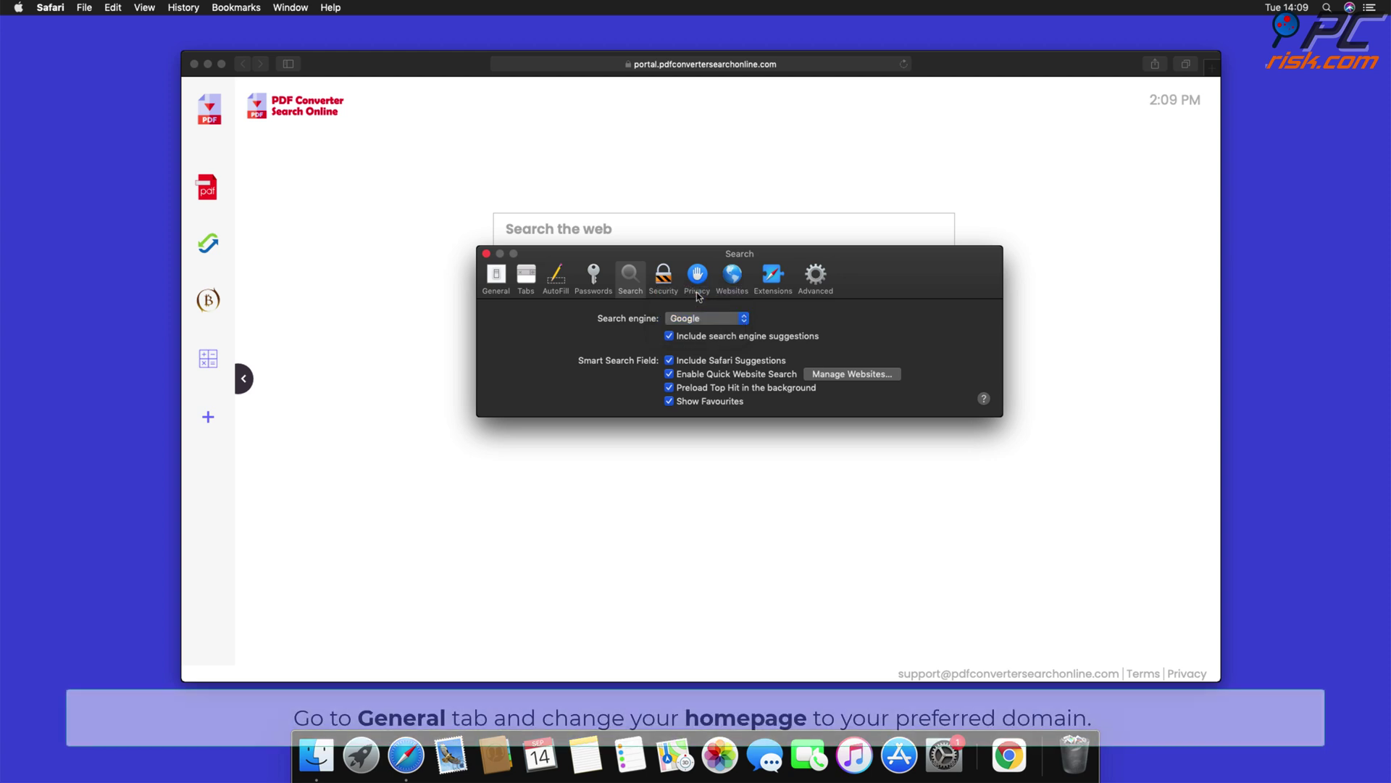
pyautogui.click(497, 276)
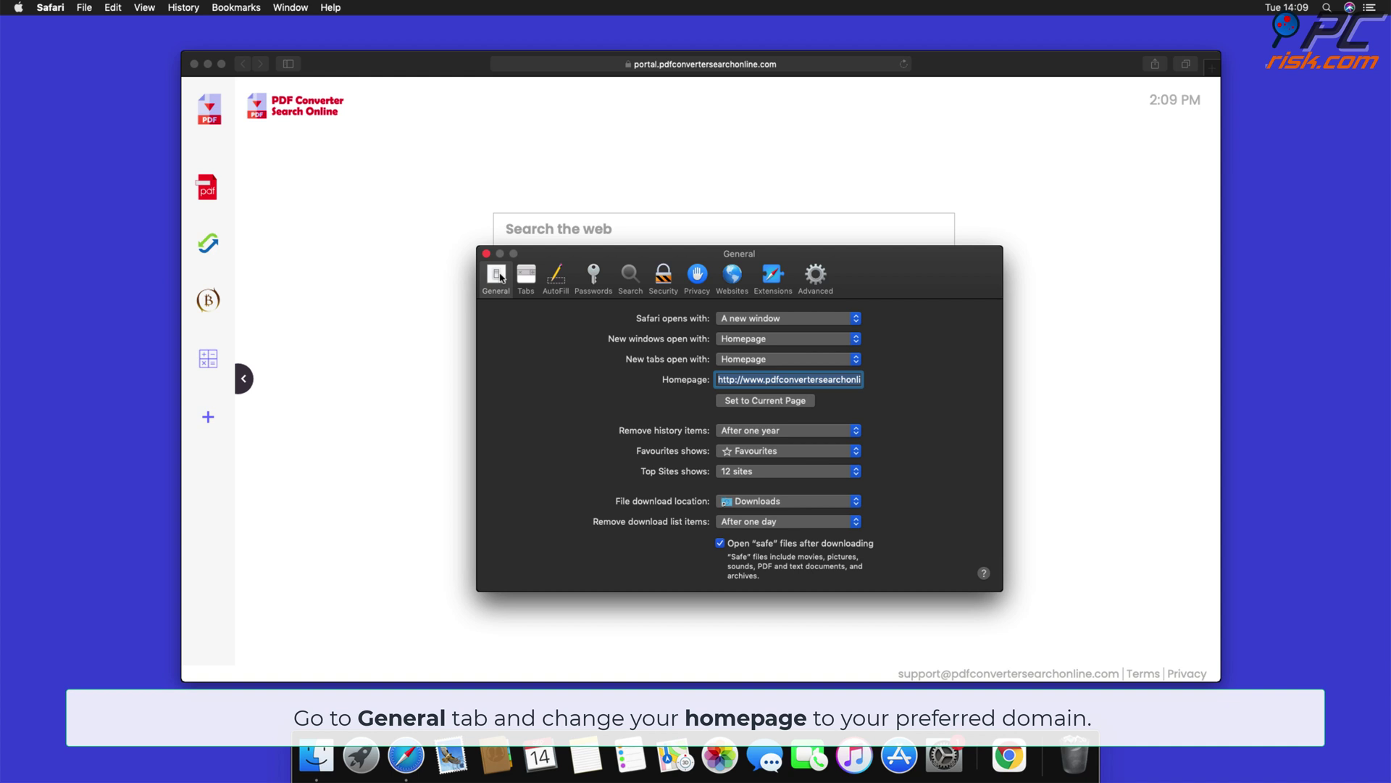
pyautogui.click(721, 380)
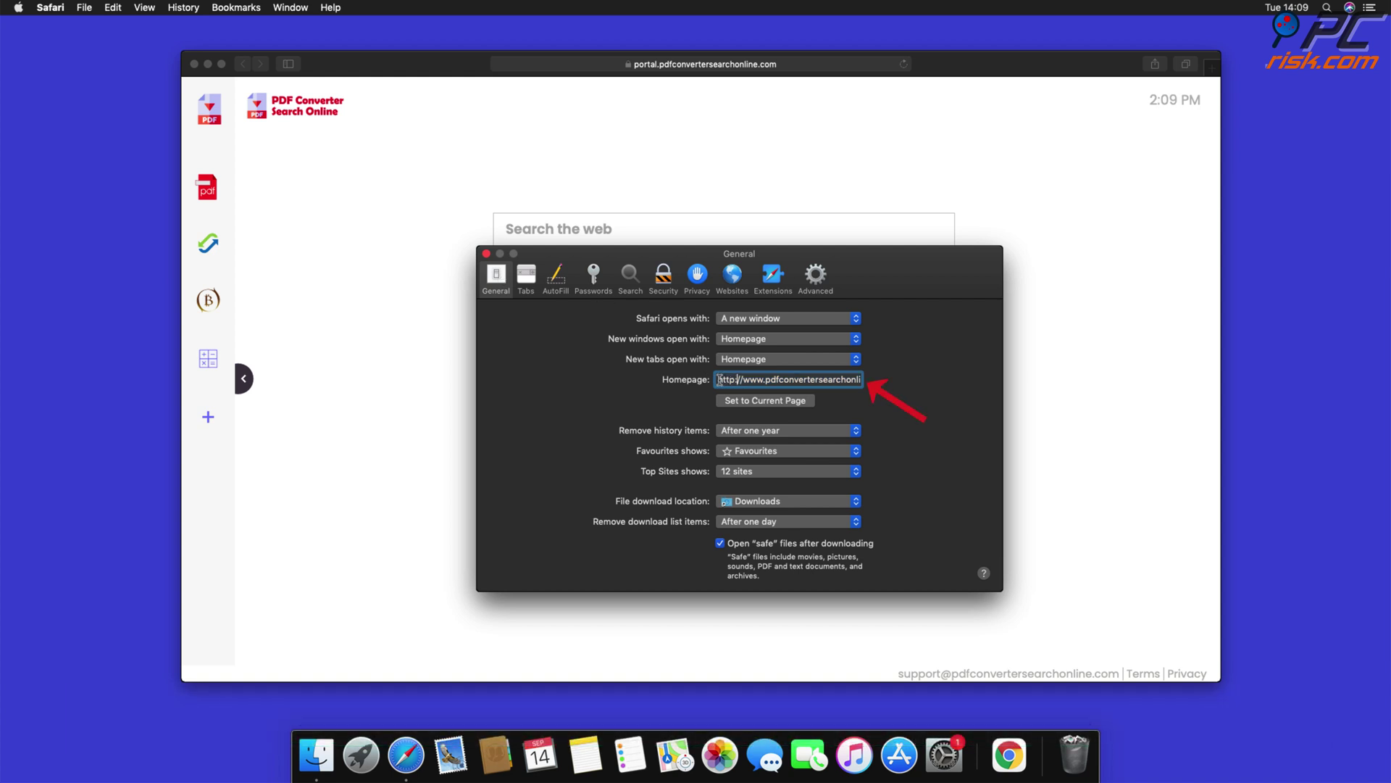
pyautogui.moveTo(721, 380); pyautogui.dragTo(960, 403)
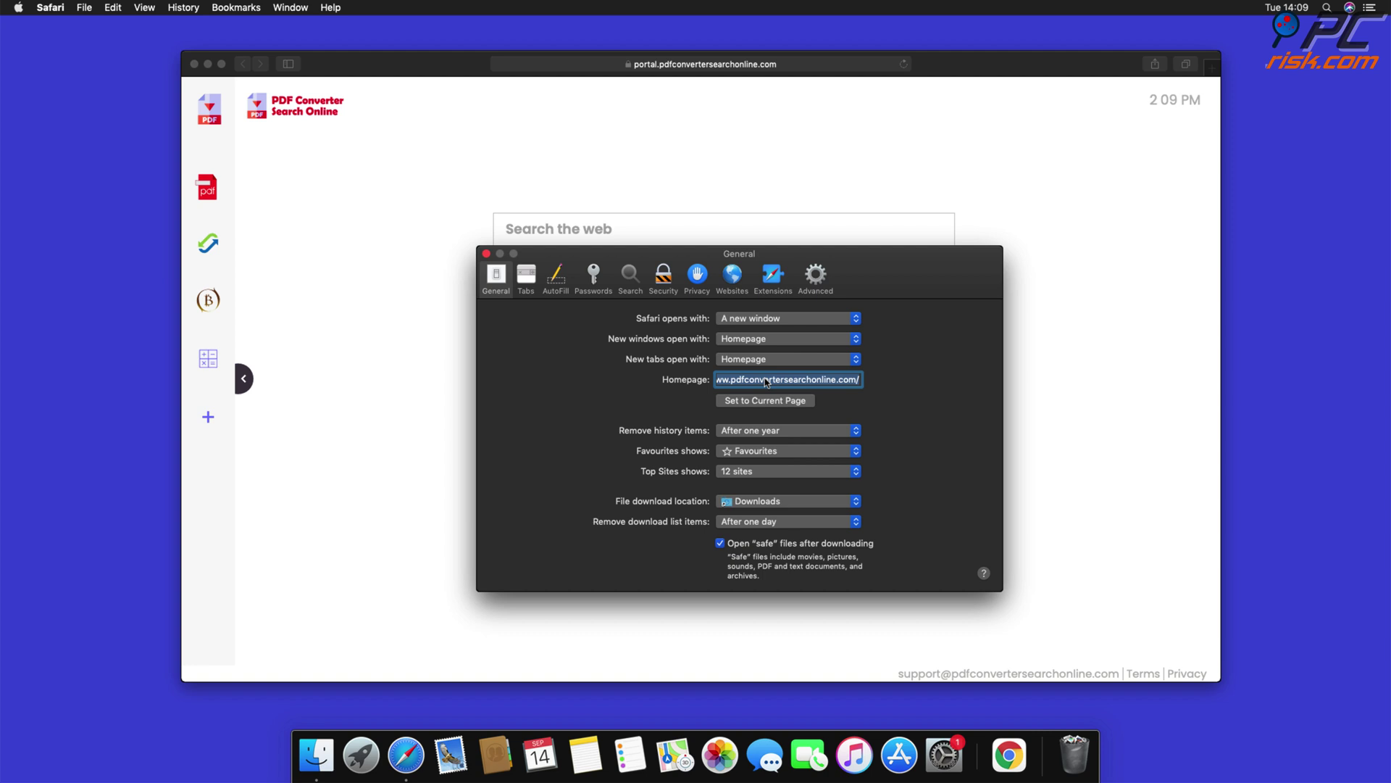
pyautogui.press('BackSpace')
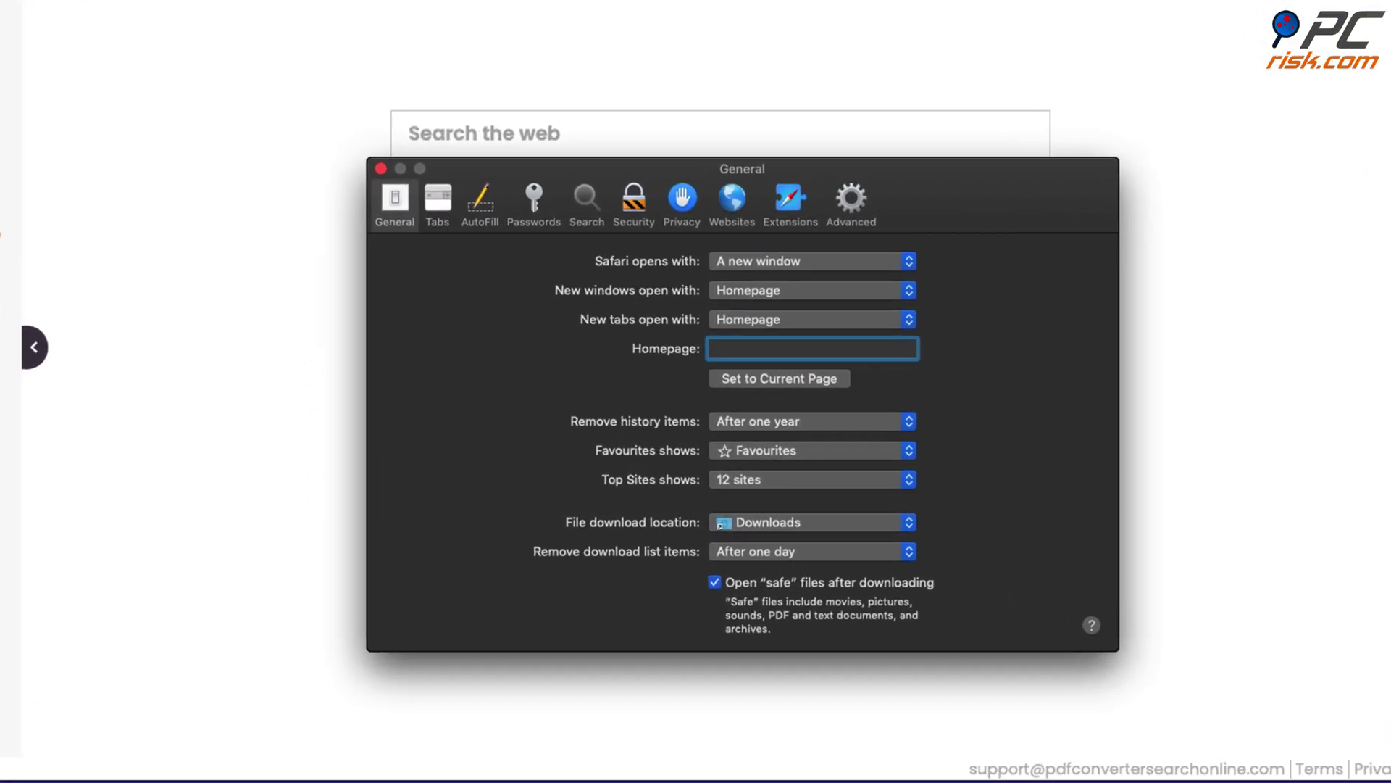
pyautogui.write('www.google')
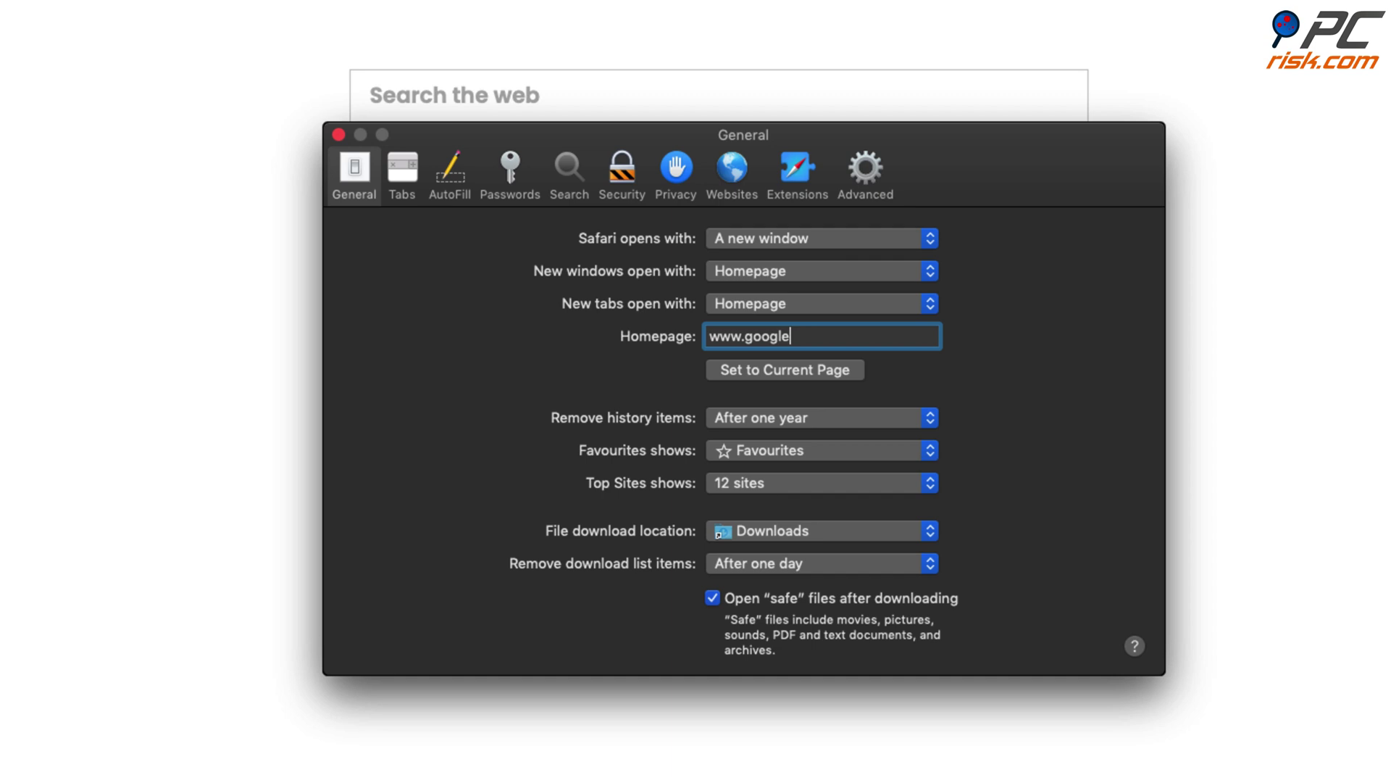
pyautogui.write('.com')
pyautogui.press('Return')
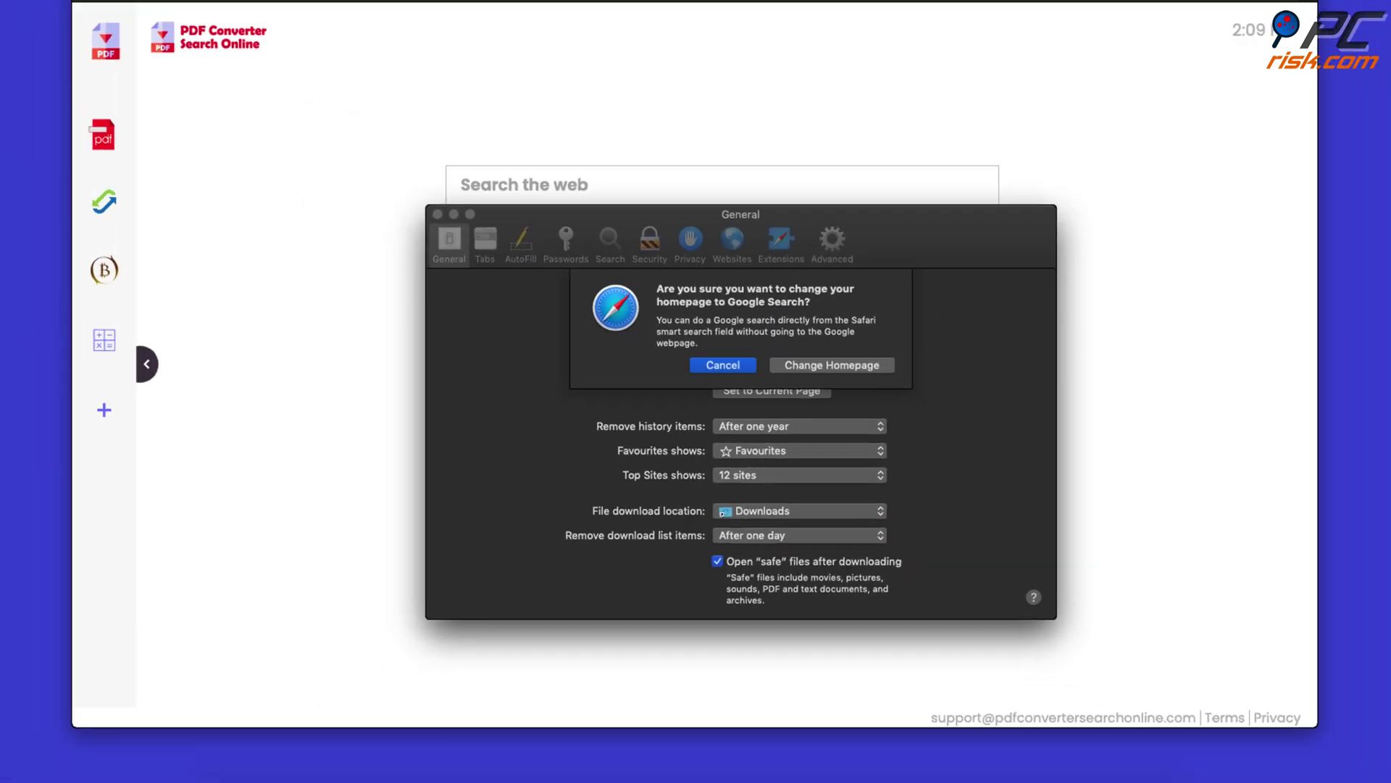
pyautogui.click(833, 365)
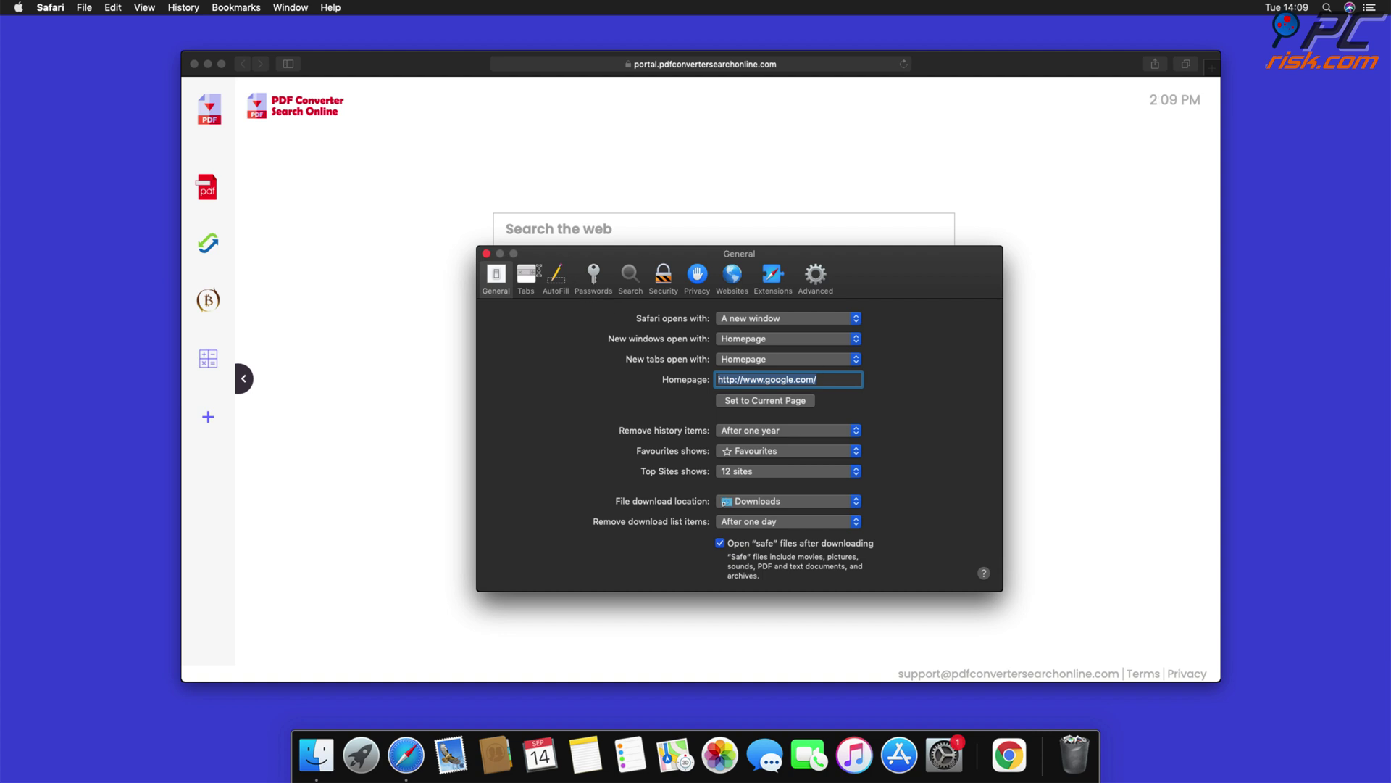
pyautogui.click(488, 252)
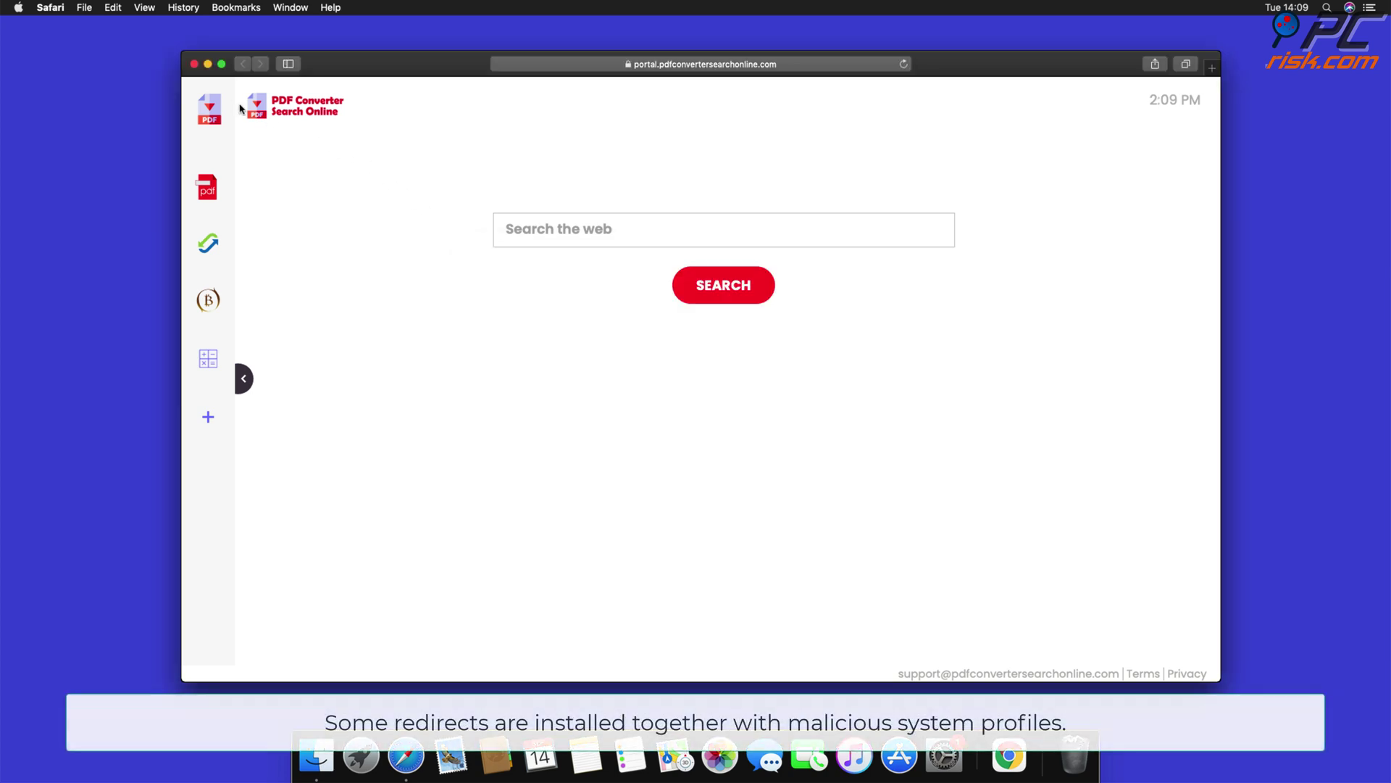
# - Close Safari and remove the user and device TEST PROFILE entries in System Preferences Profiles
pyautogui.click(194, 64)
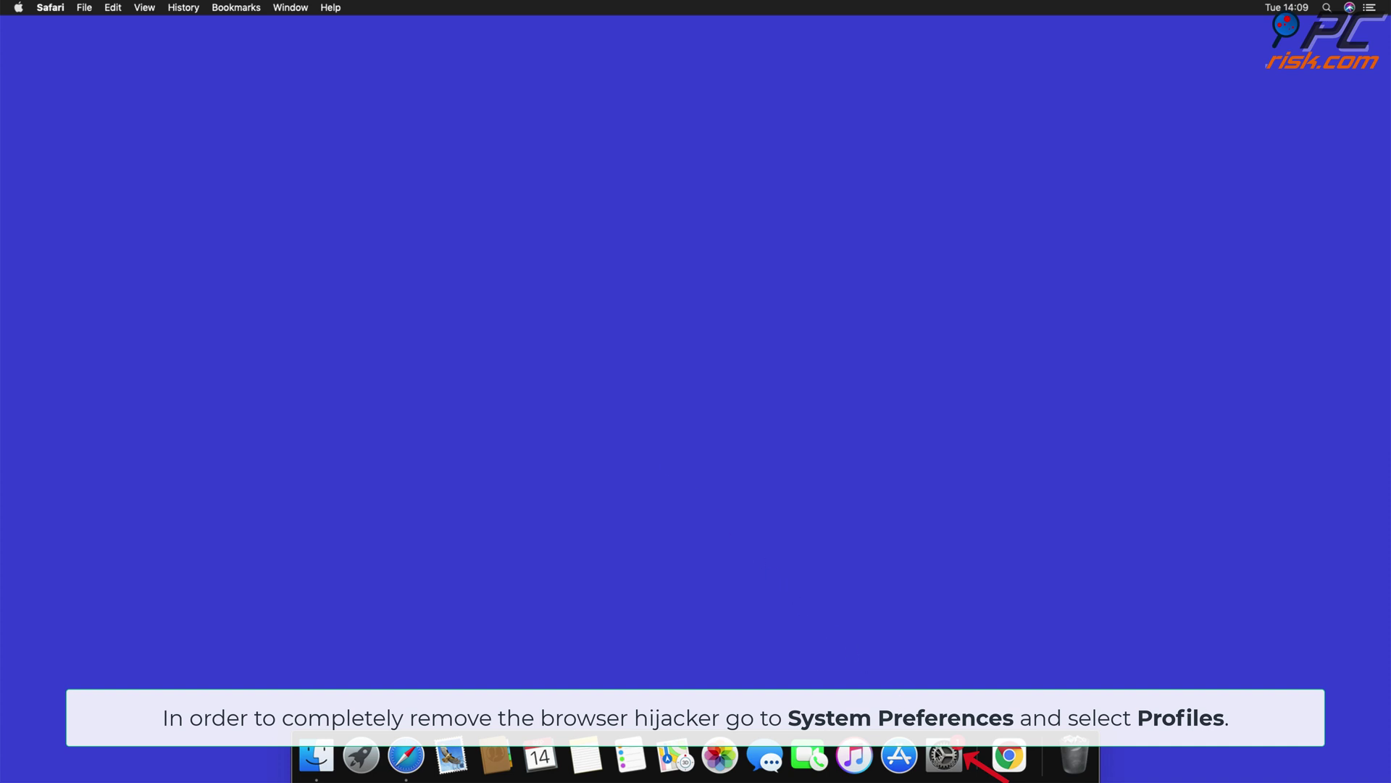
pyautogui.click(942, 758)
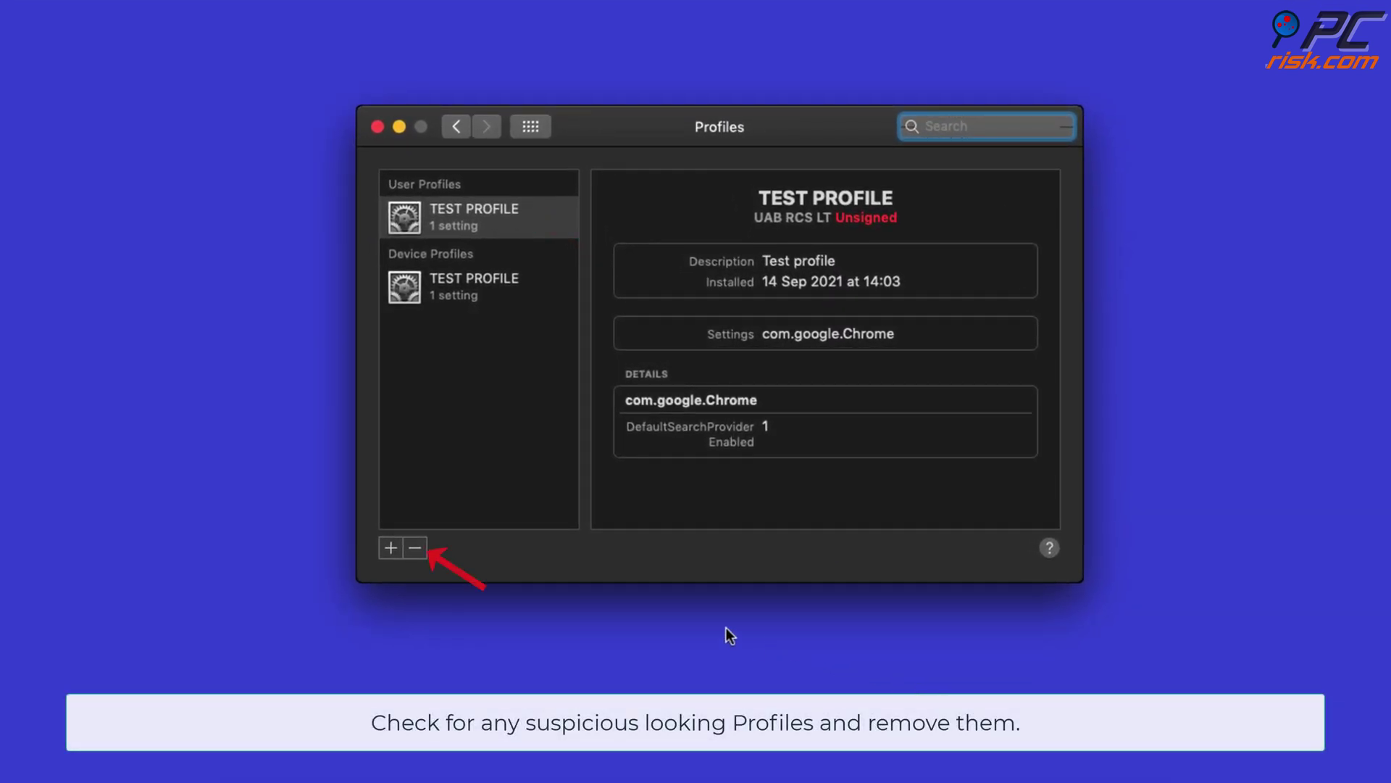
pyautogui.click(414, 549)
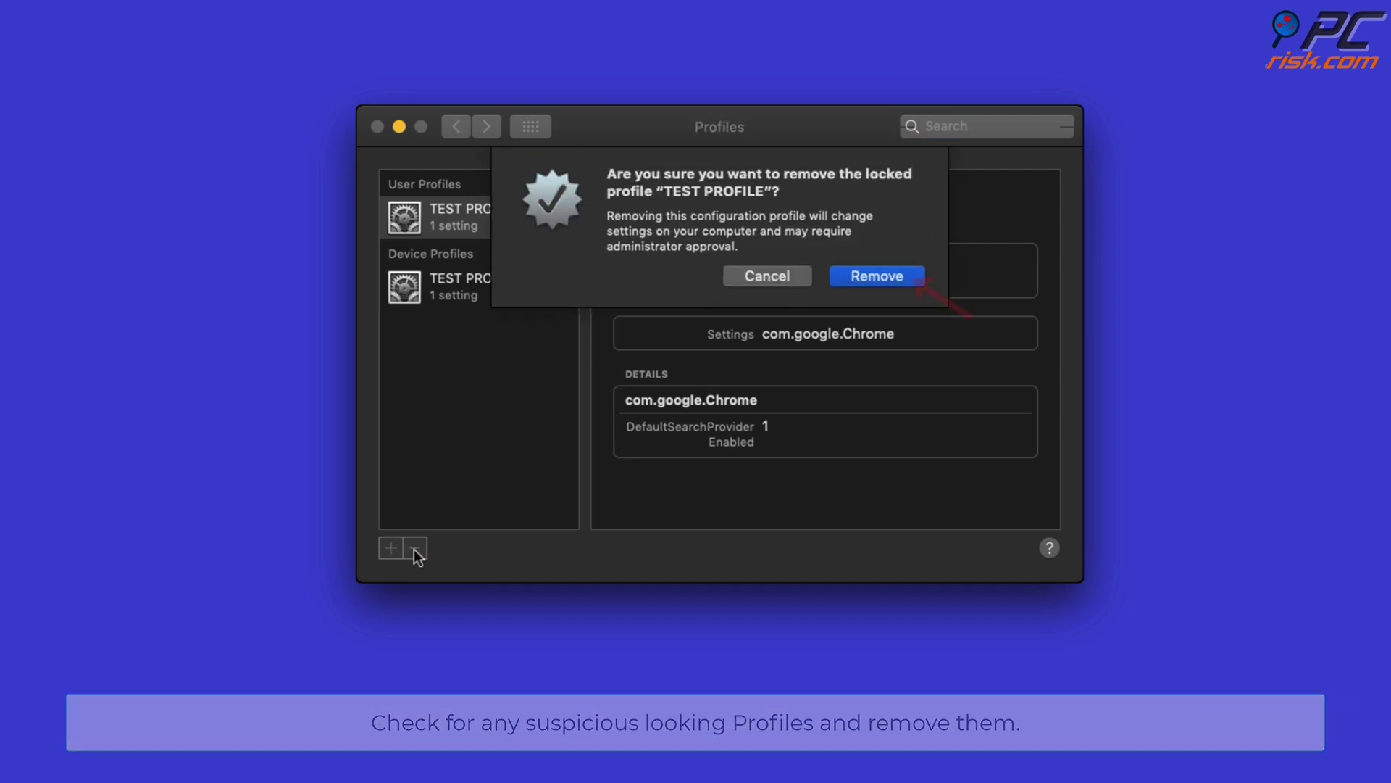
pyautogui.click(890, 282)
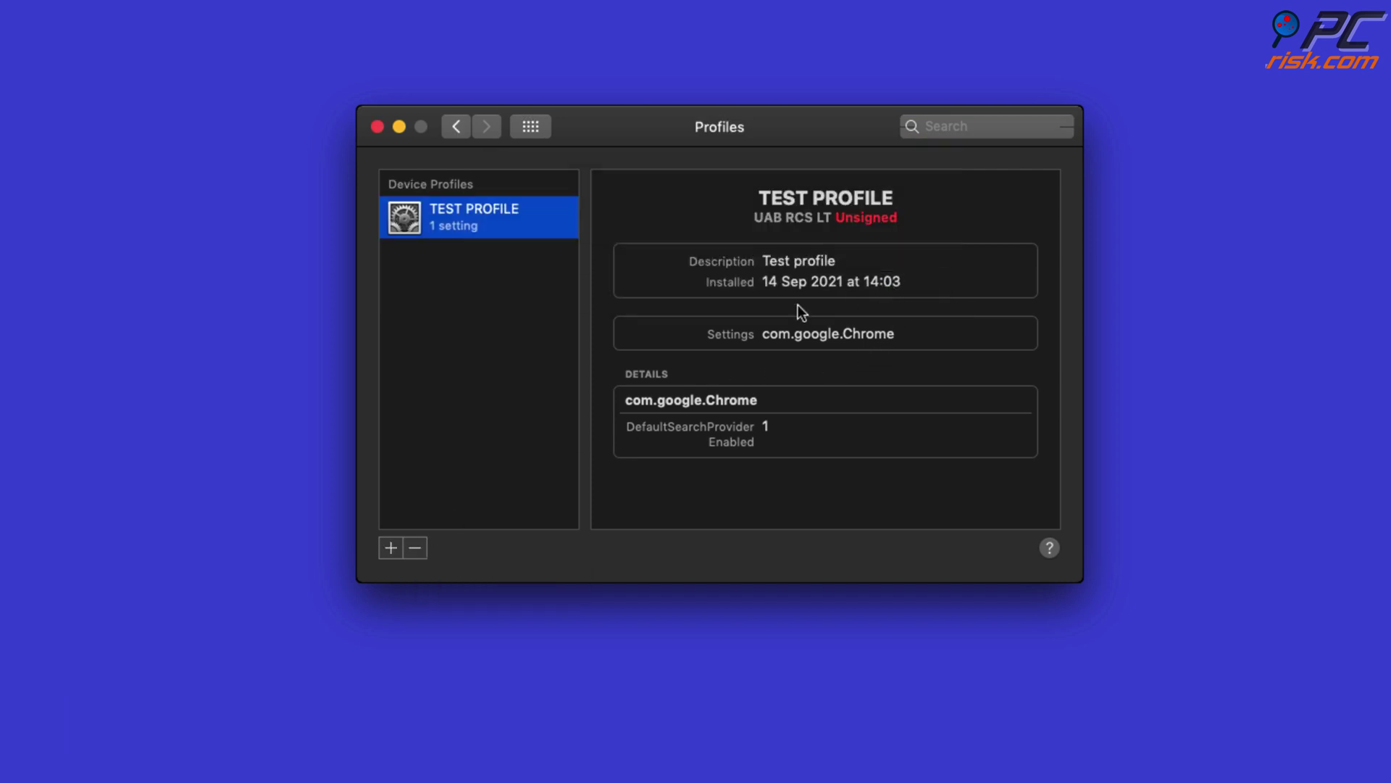
pyautogui.click(424, 548)
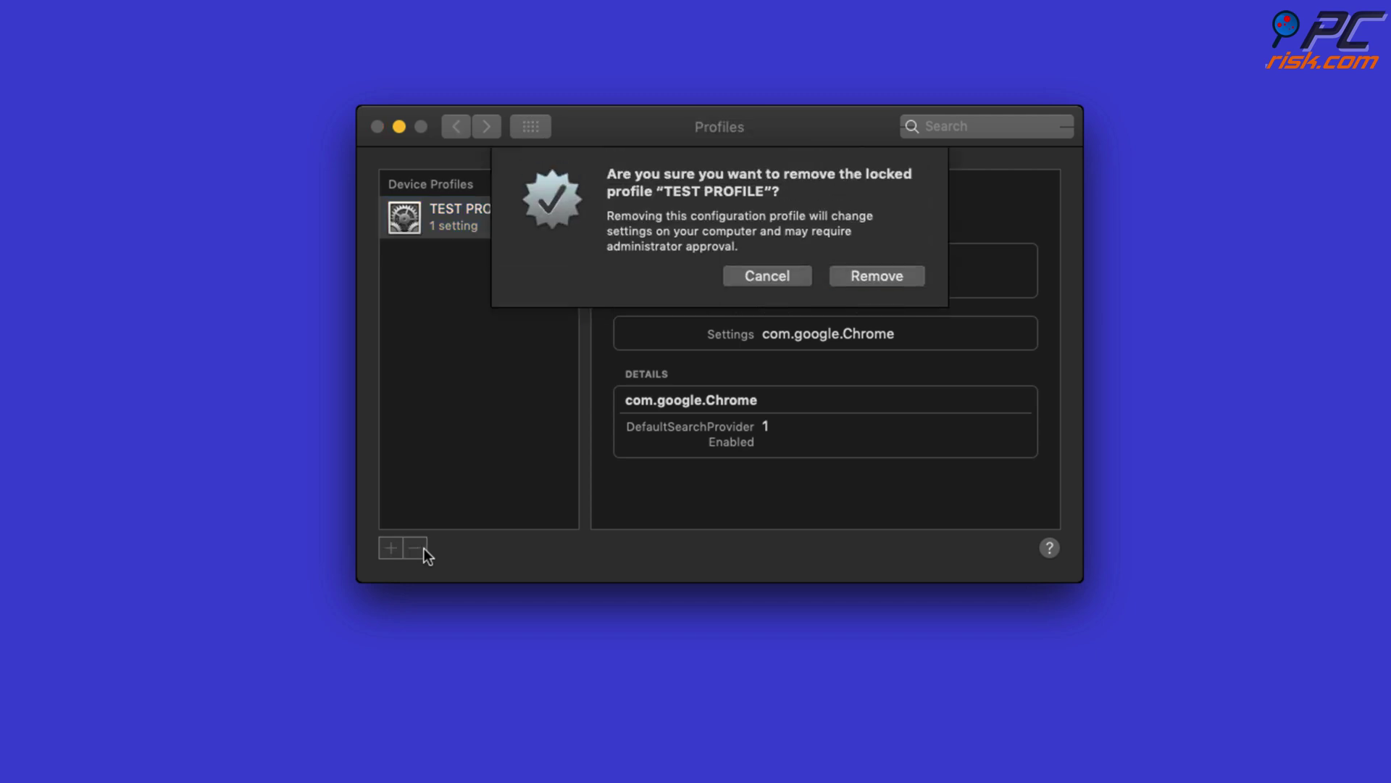
pyautogui.click(868, 279)
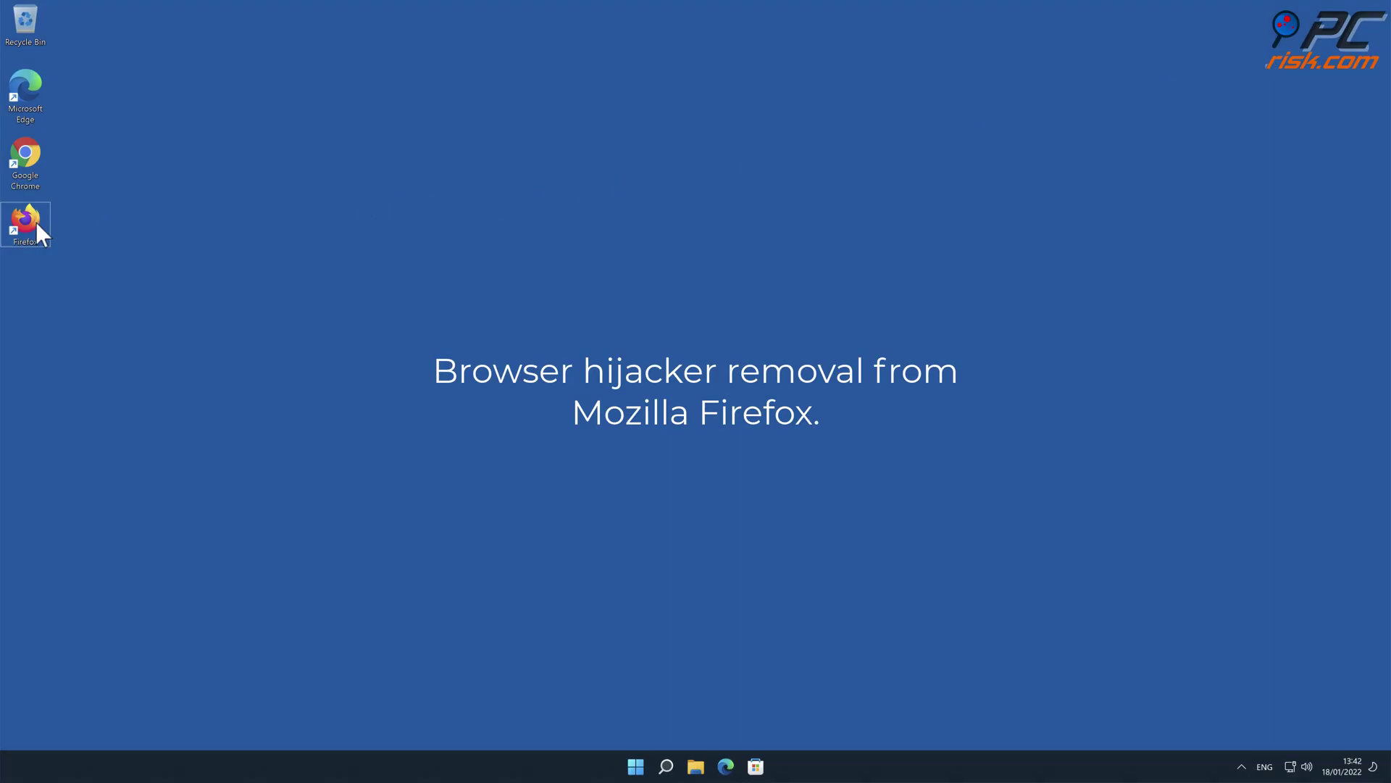
# - Launch Firefox and remove the Safe Browsing extension from the Add-ons Manager's extension list
pyautogui.doubleClick(27, 221)
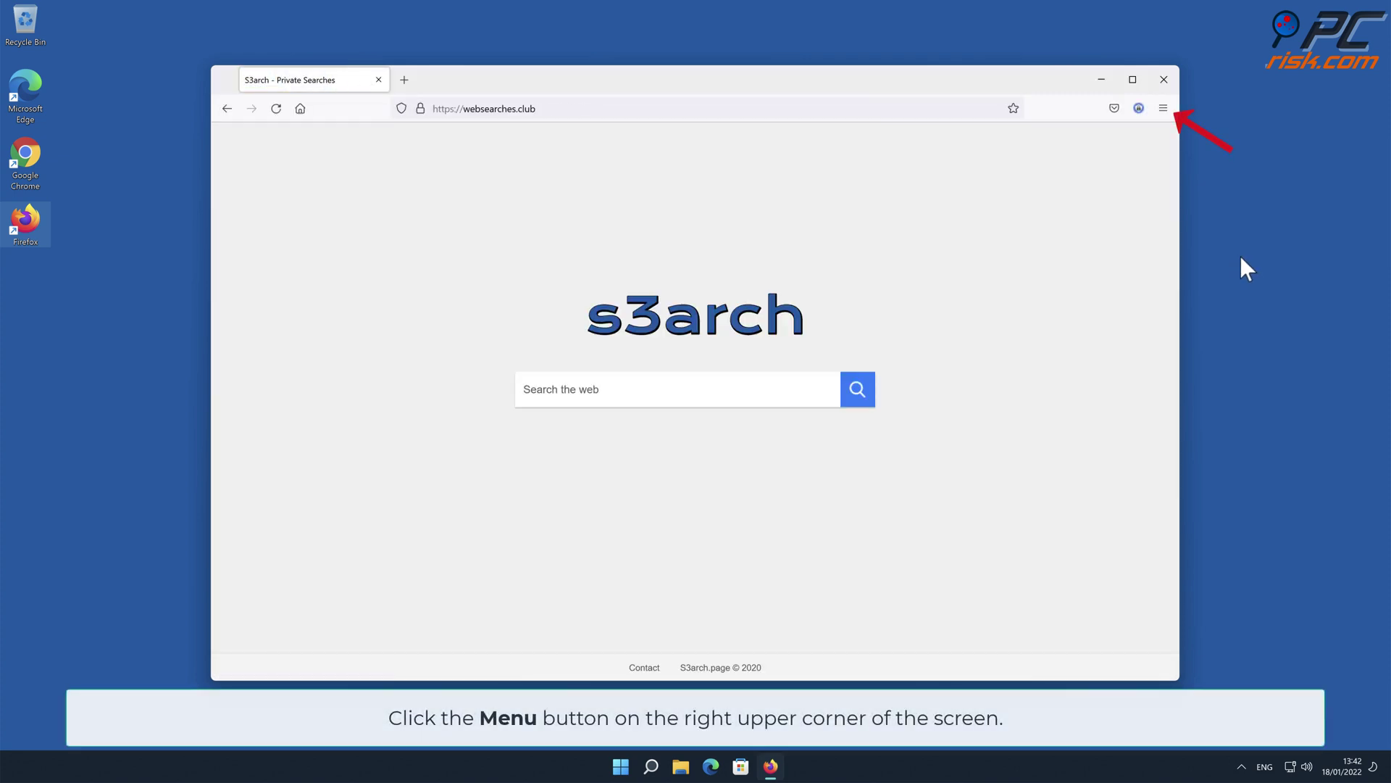
pyautogui.click(1163, 108)
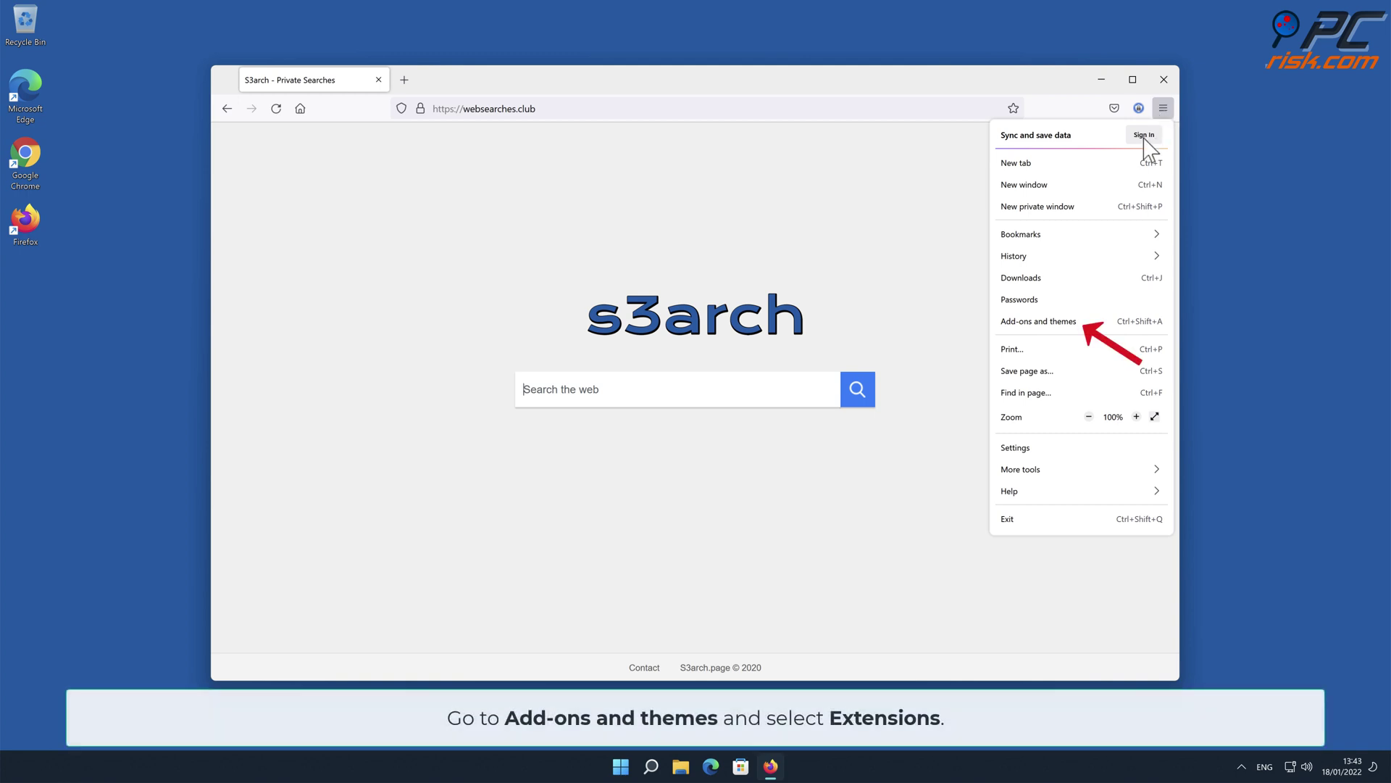
pyautogui.click(1097, 321)
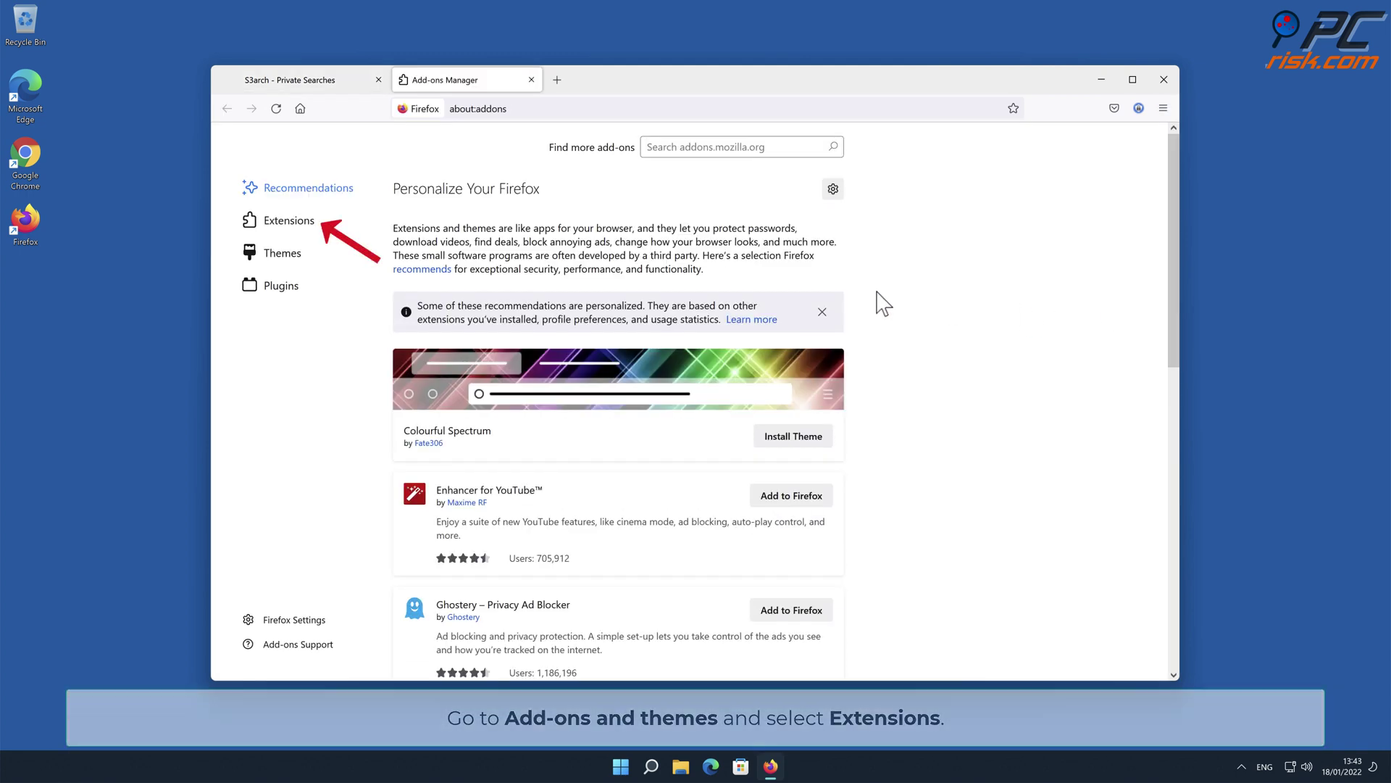
pyautogui.click(314, 232)
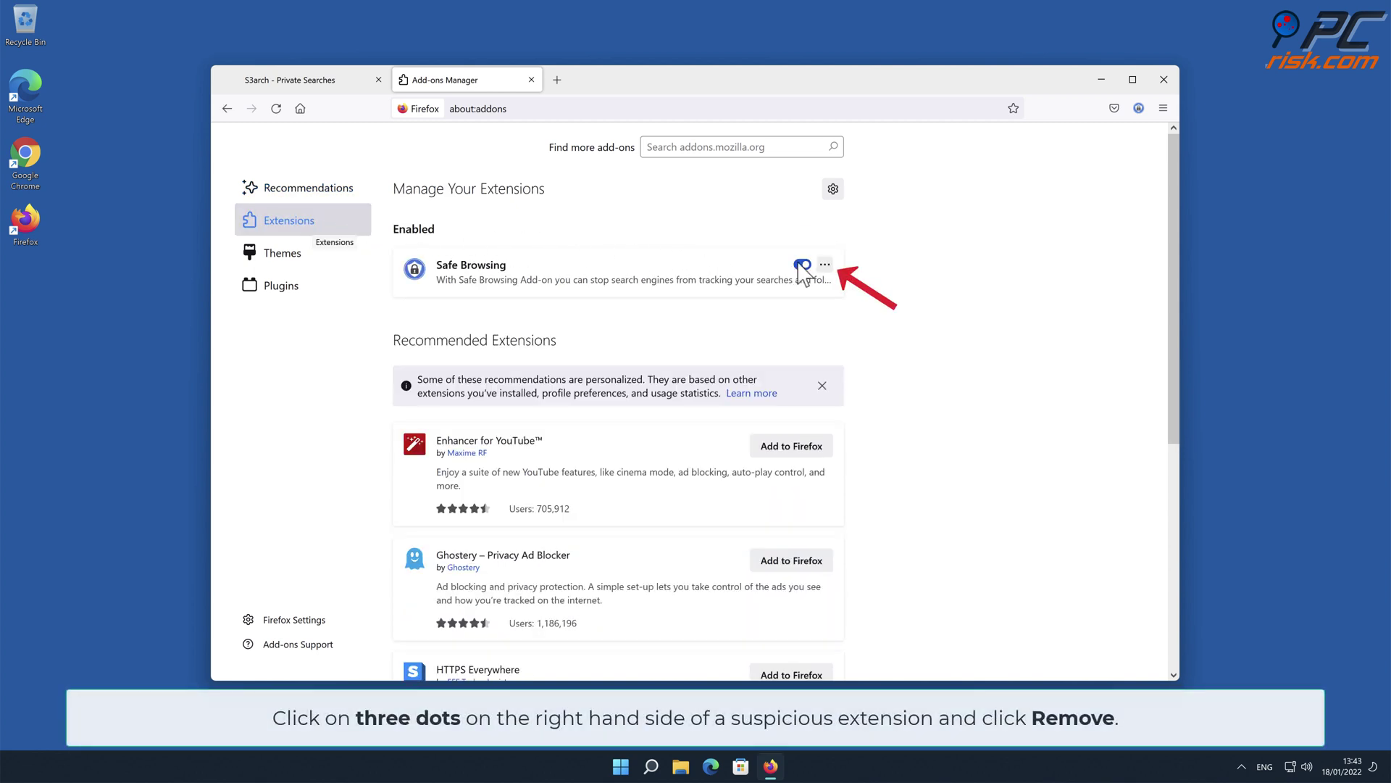
pyautogui.click(825, 264)
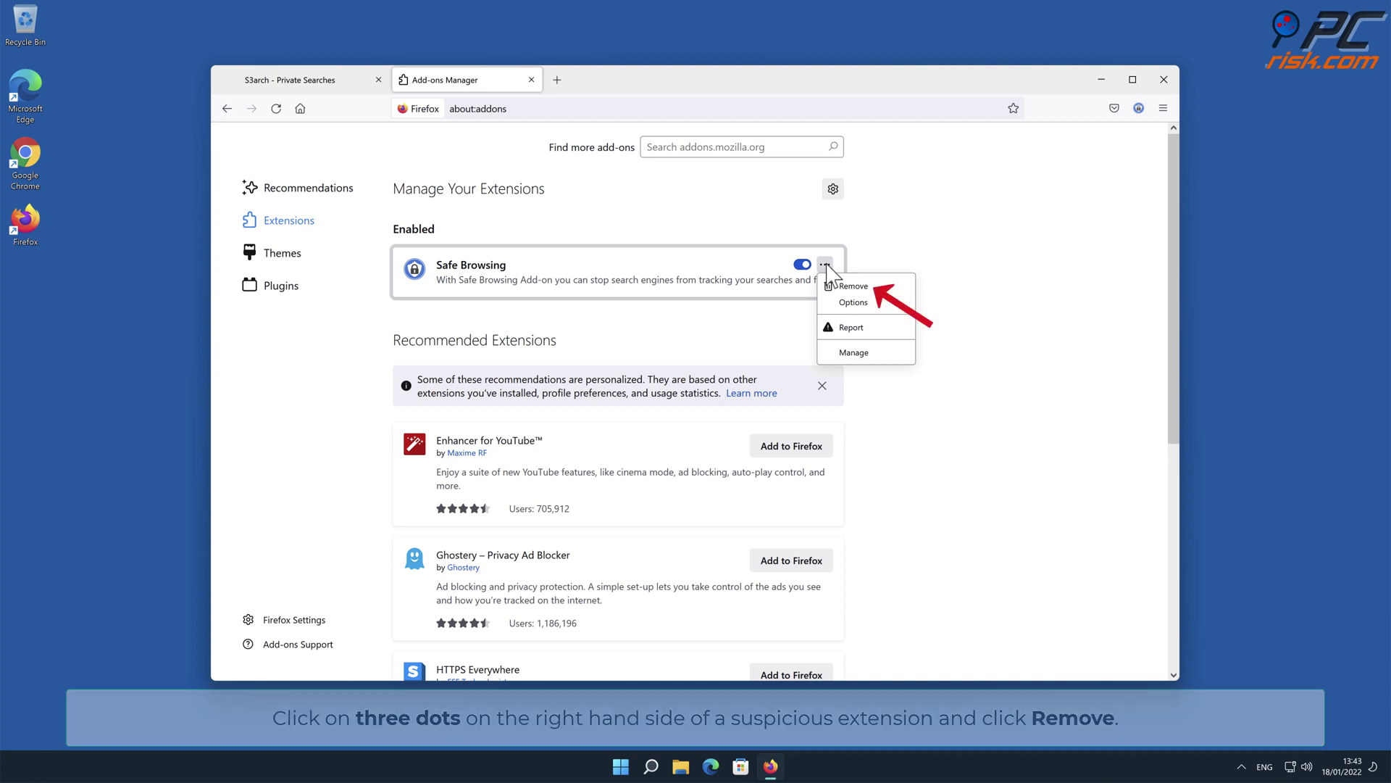
pyautogui.click(848, 286)
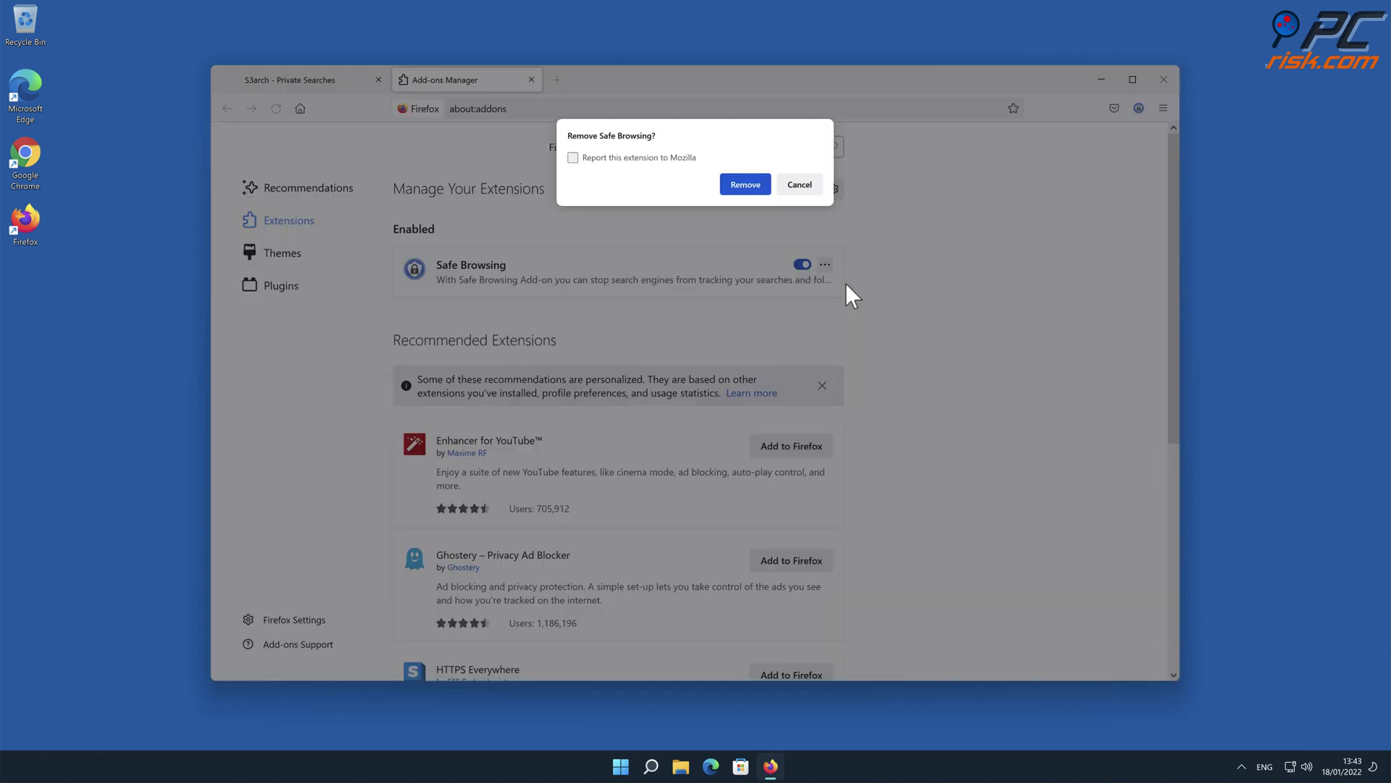
pyautogui.click(752, 189)
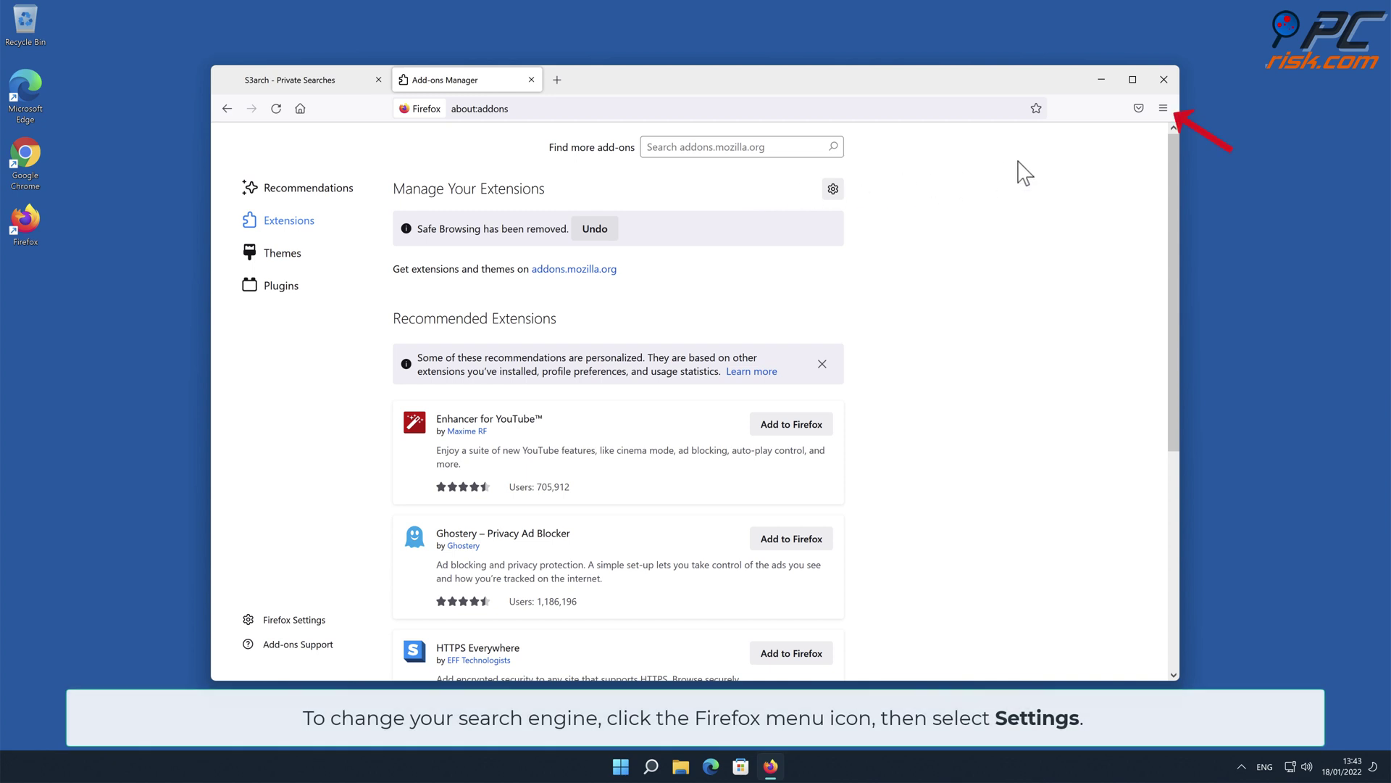
# - In Firefox's Search settings, set the default search engine to Google instead of Amazon.com
pyautogui.click(1162, 109)
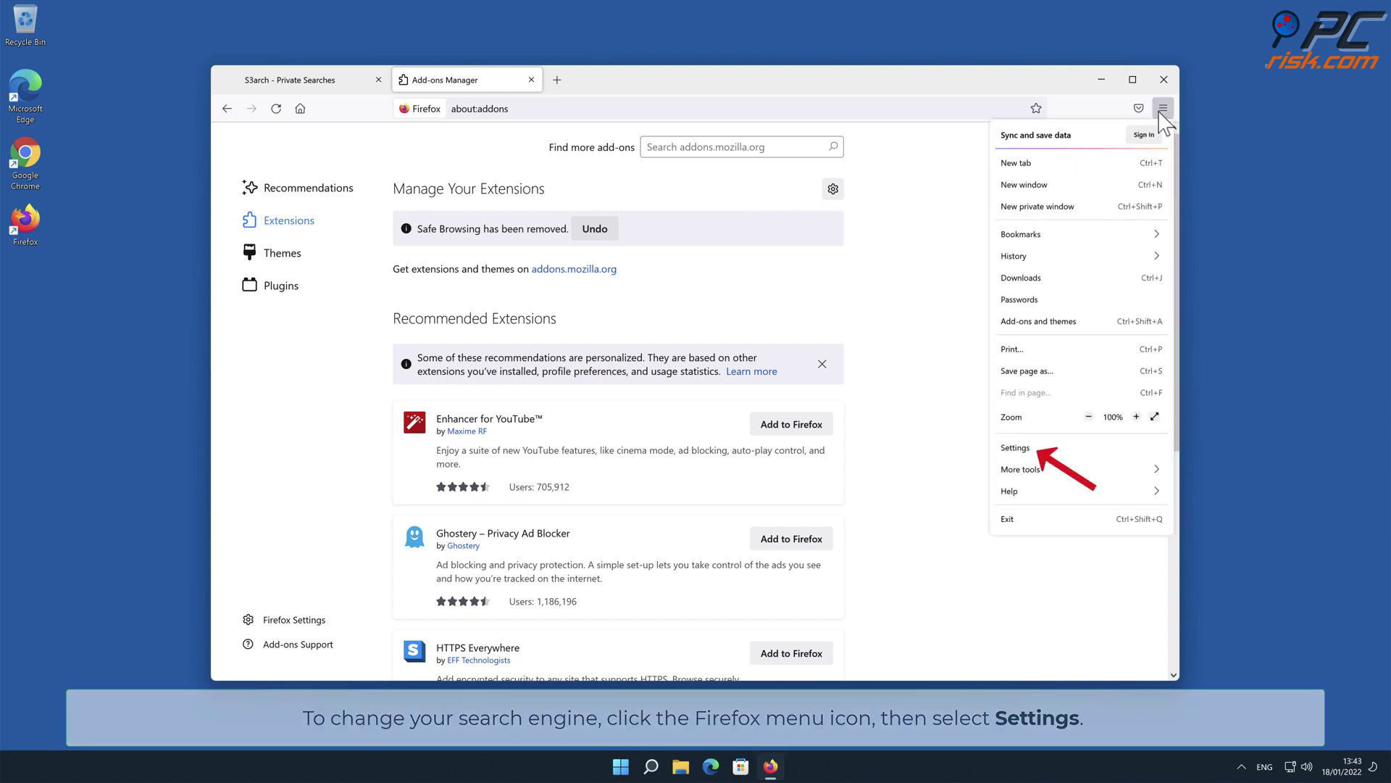
pyautogui.click(1015, 448)
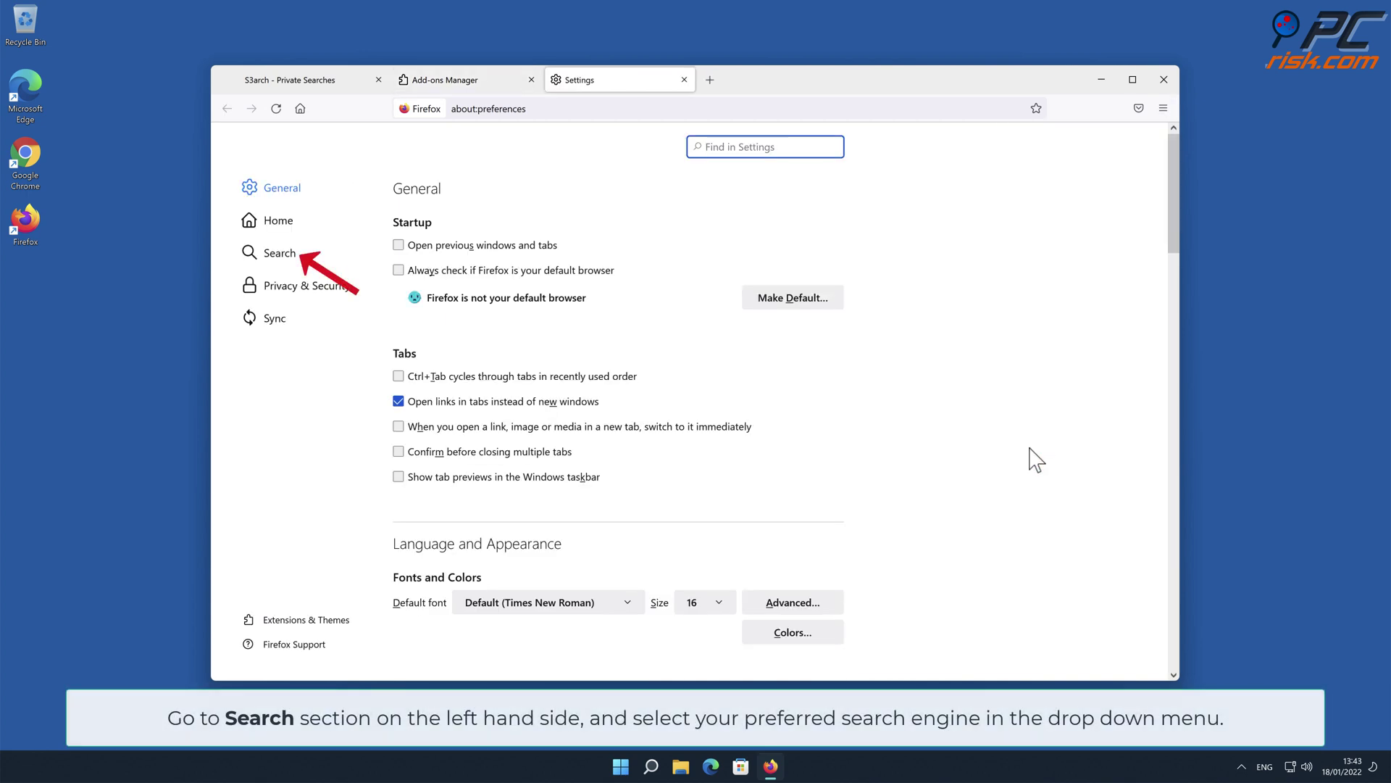
pyautogui.click(280, 258)
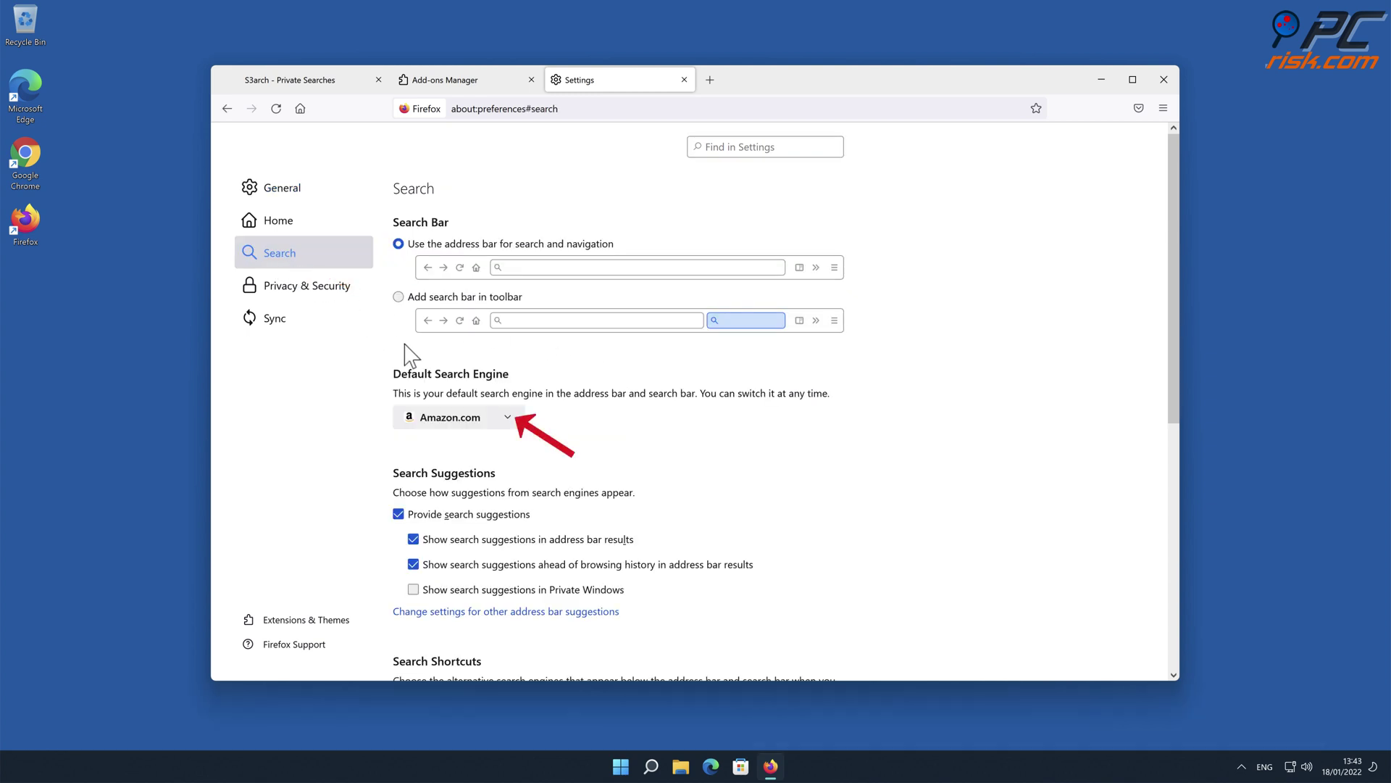
pyautogui.click(507, 419)
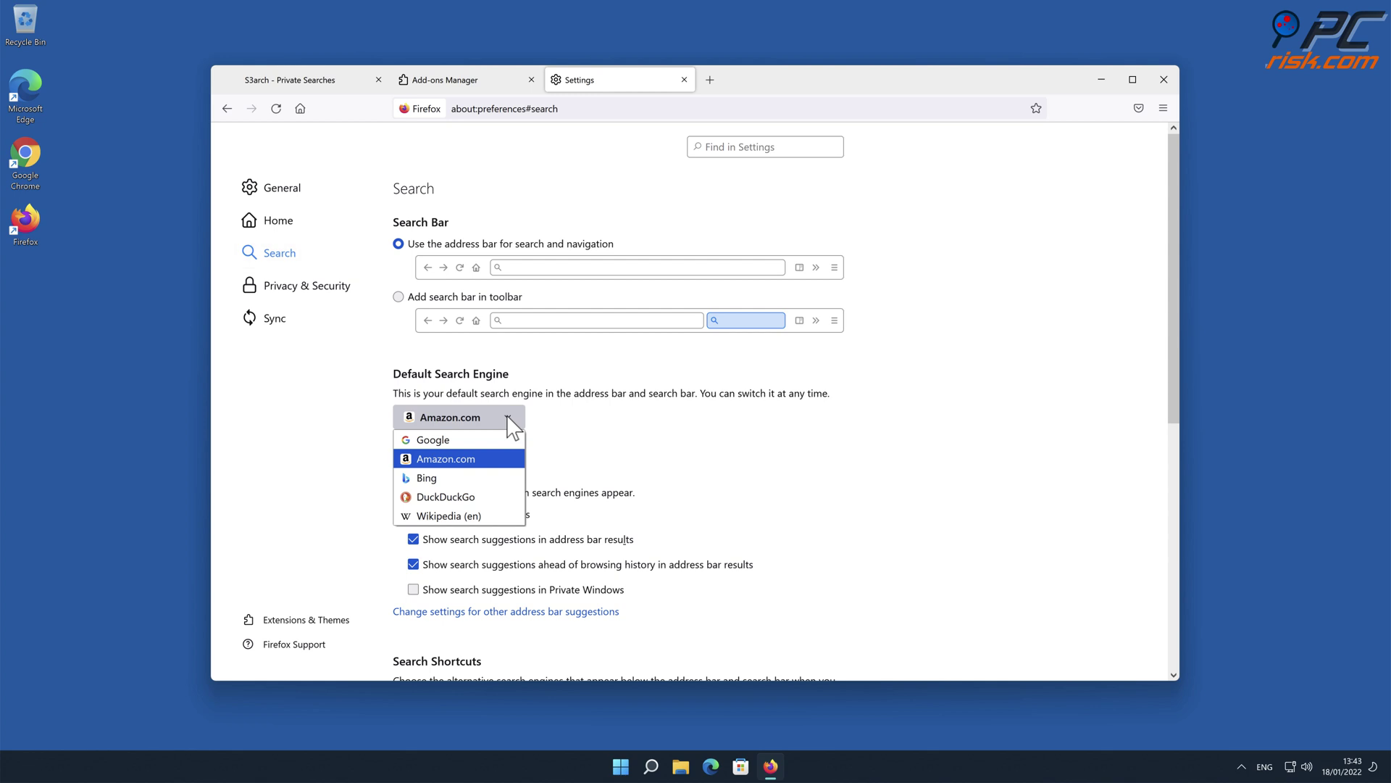
pyautogui.click(471, 442)
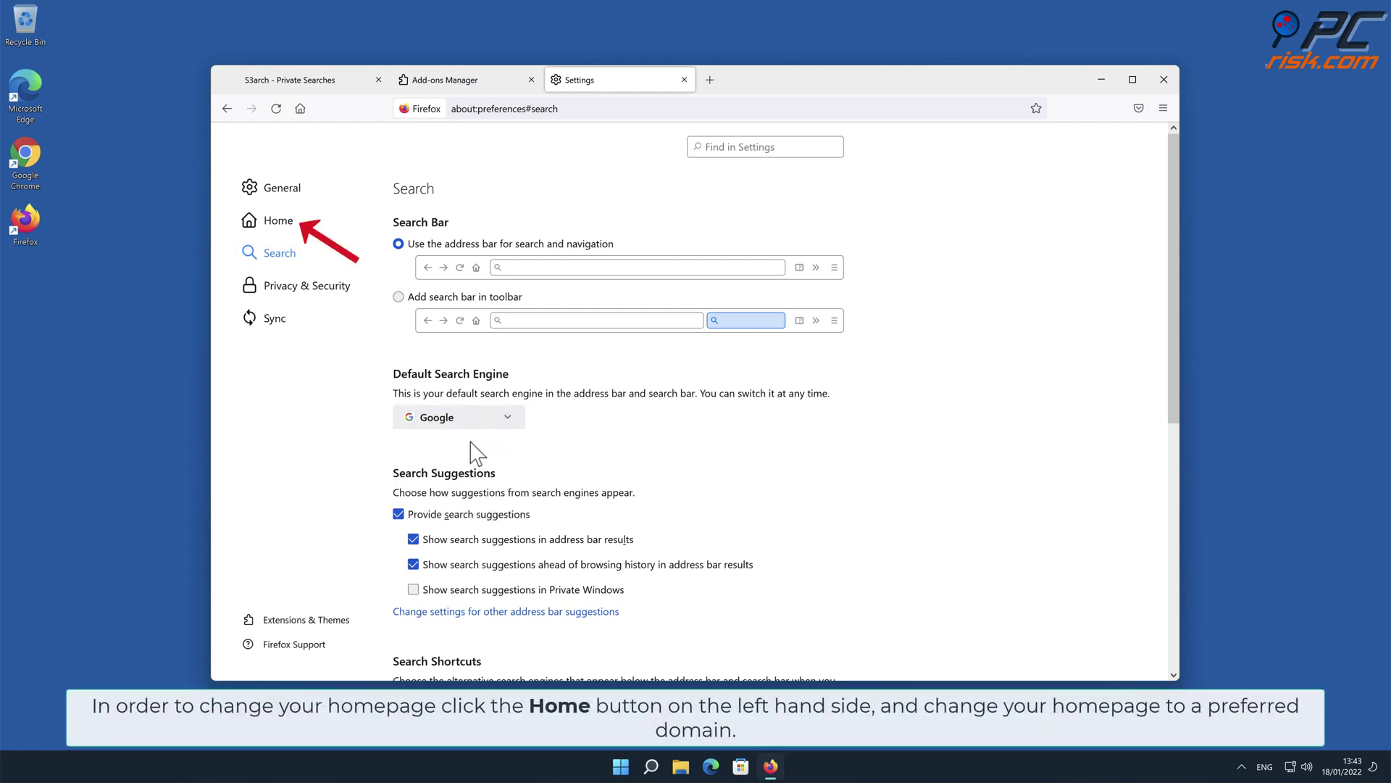
pyautogui.click(279, 226)
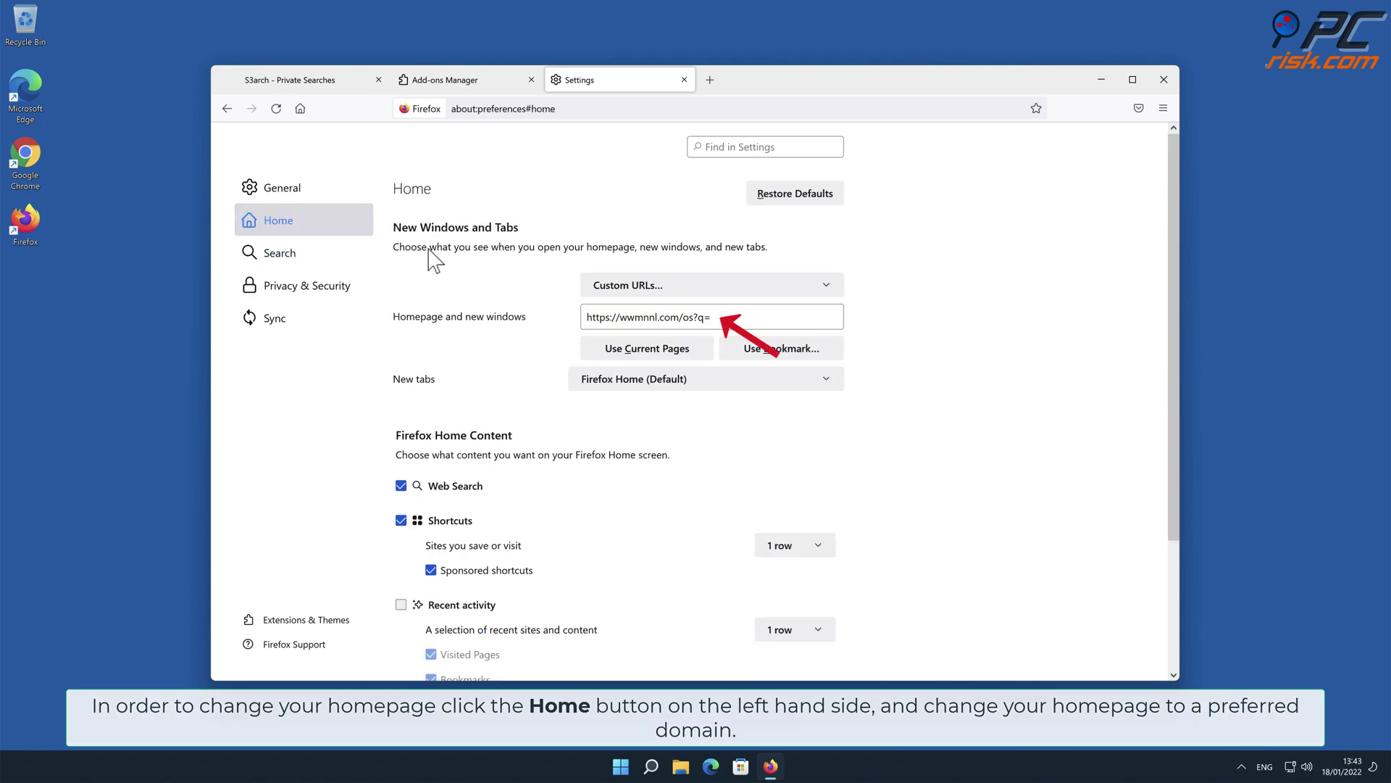
pyautogui.moveTo(713, 316); pyautogui.dragTo(587, 316)
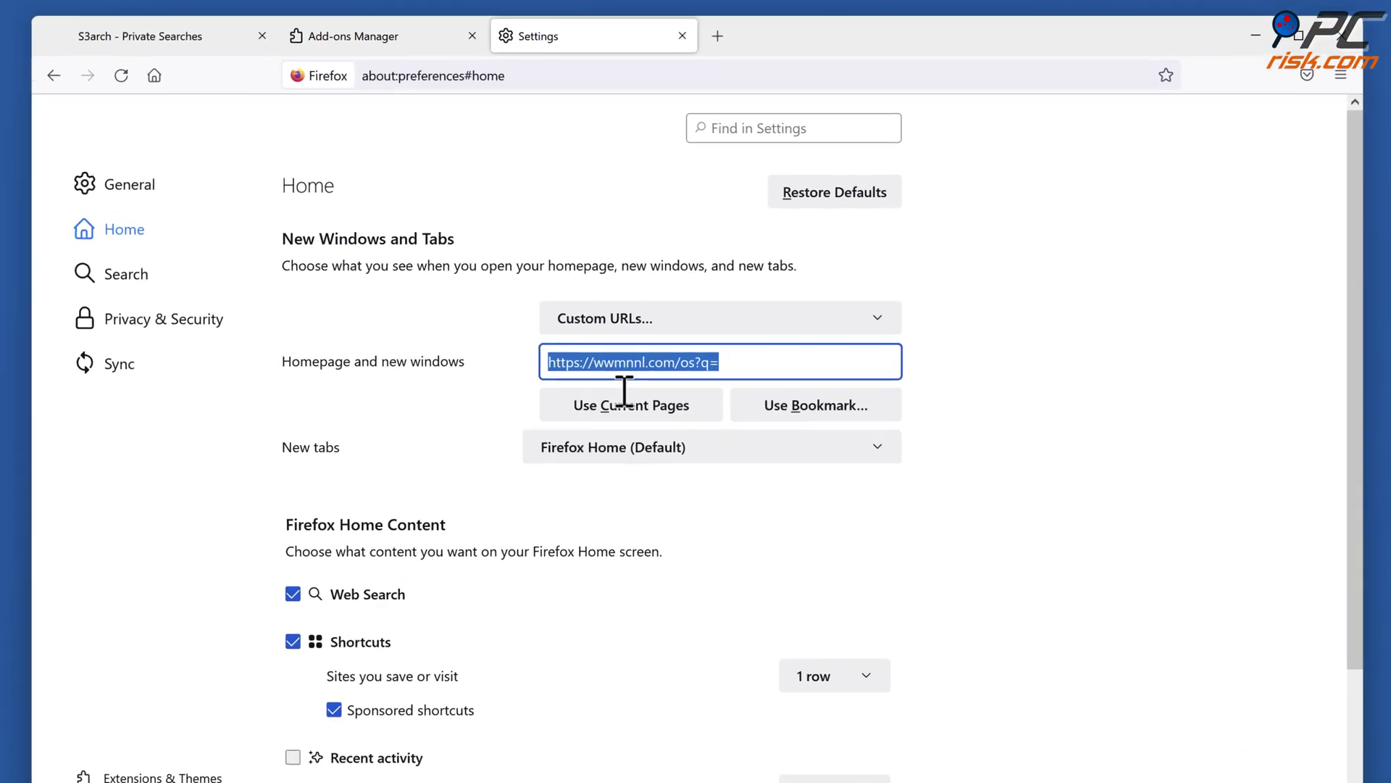
pyautogui.write('www.google')
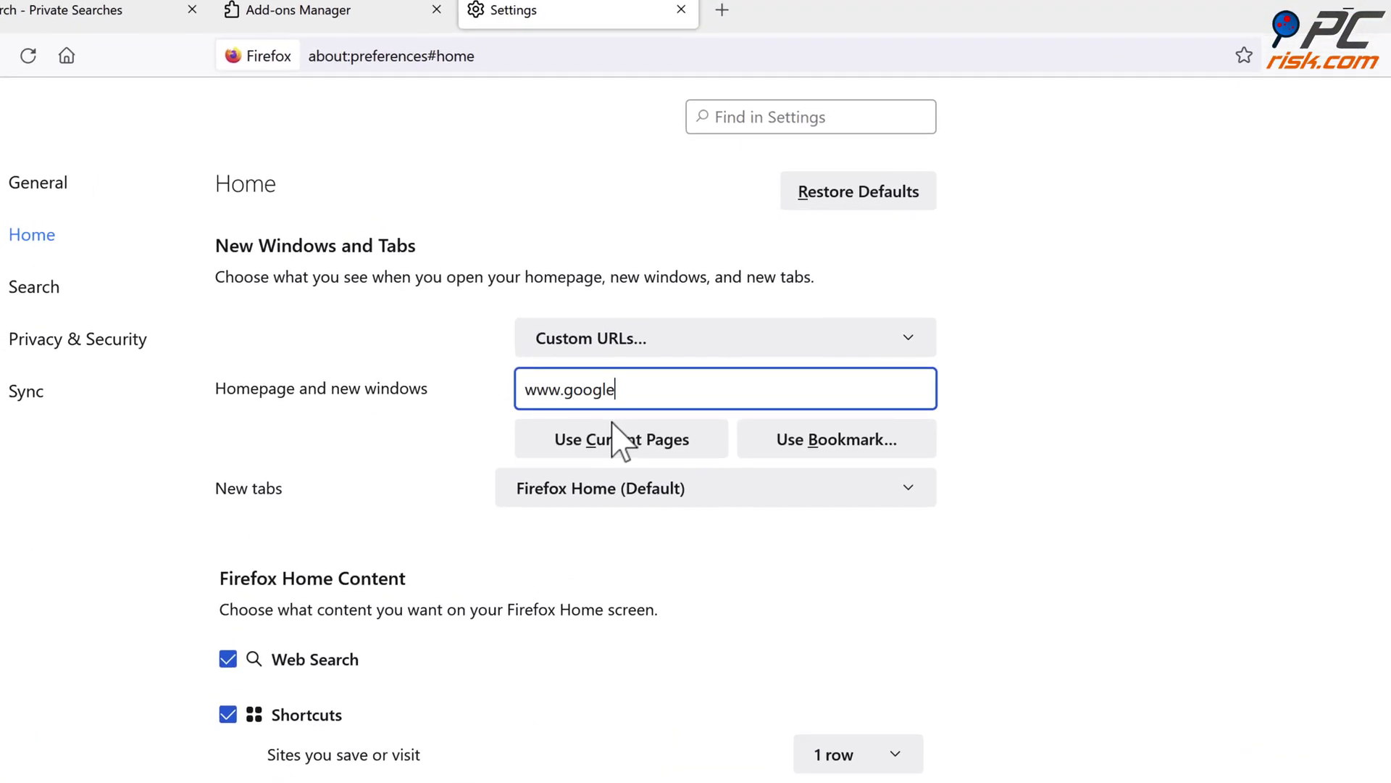
pyautogui.write('.com')
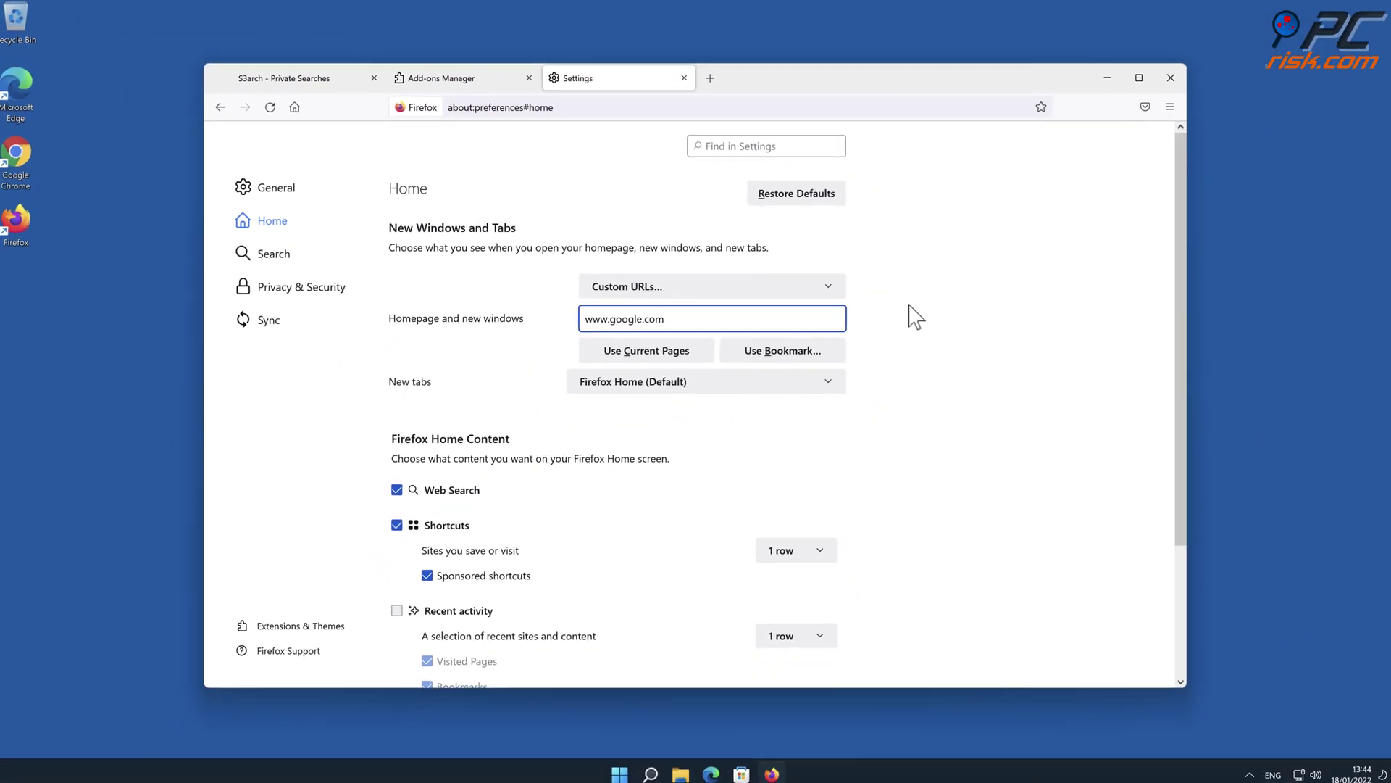
pyautogui.click(1159, 81)
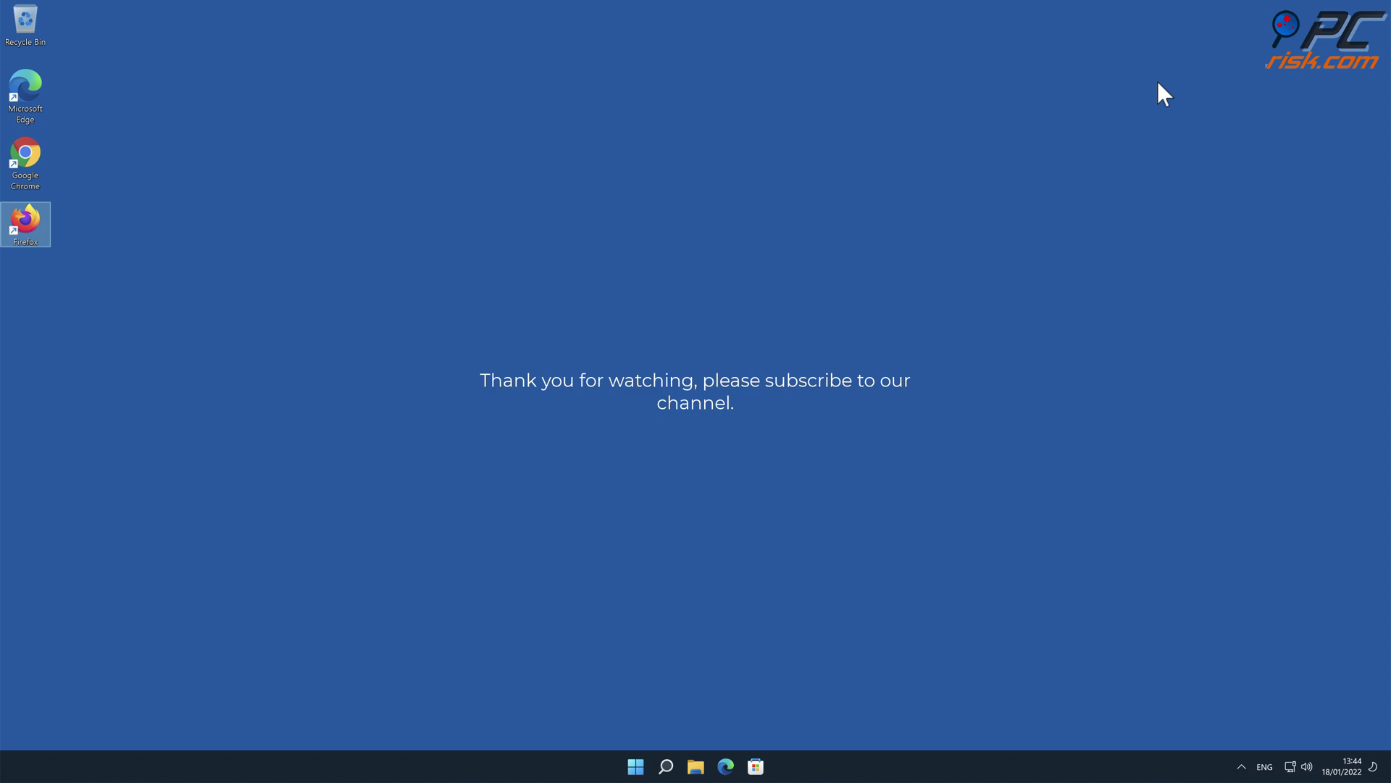